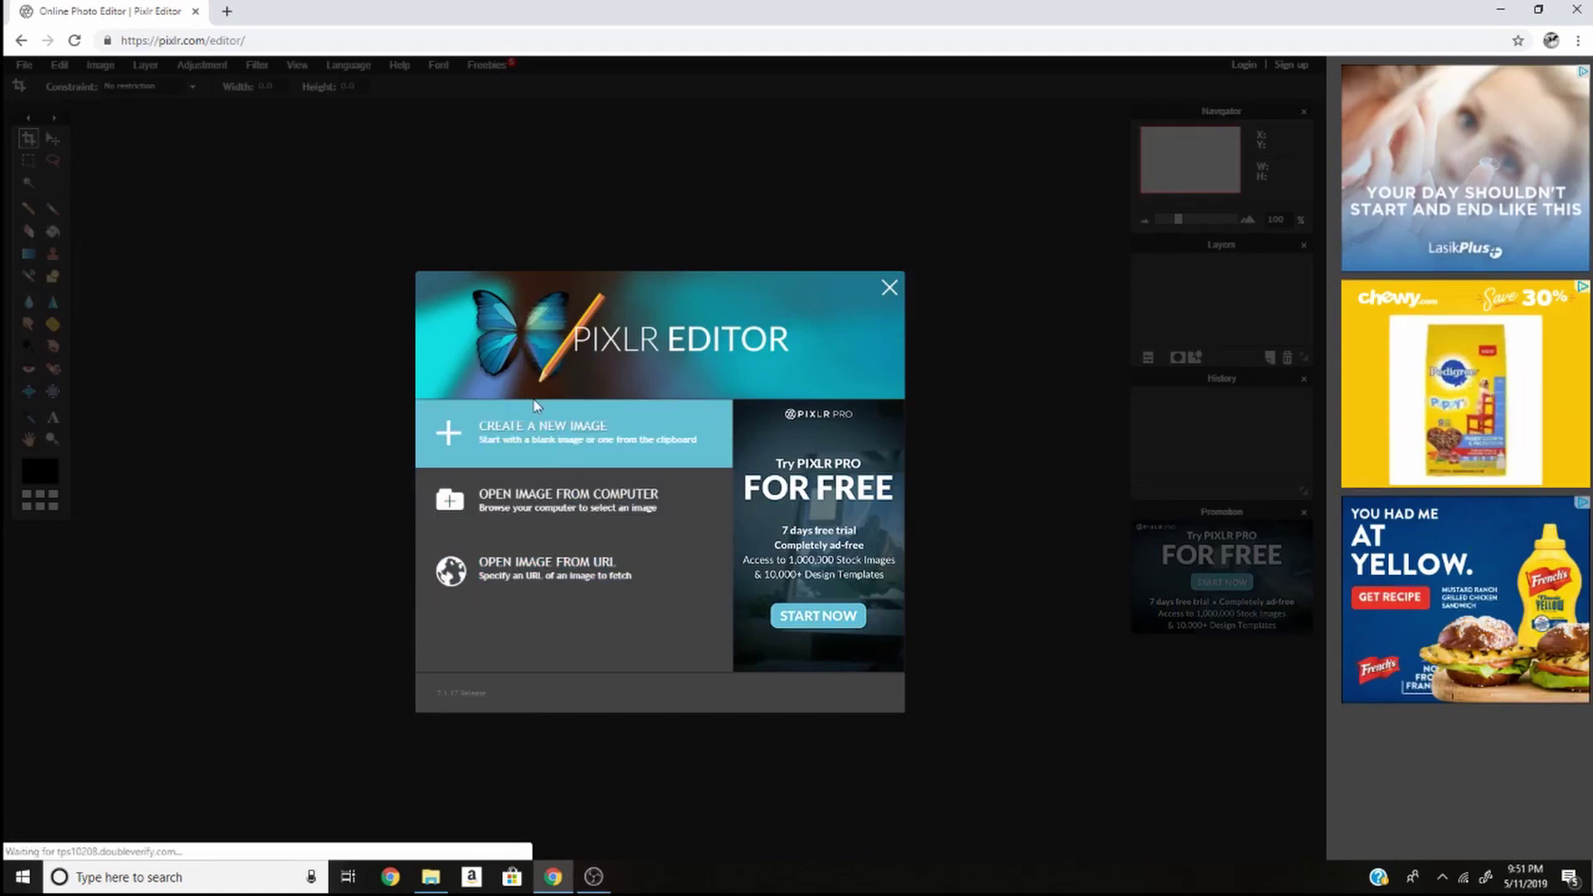
Step: Create a blank 1280×720 canvas from the Movie 720p preset, named 'thumbnail tutorial'
left_click(545, 431)
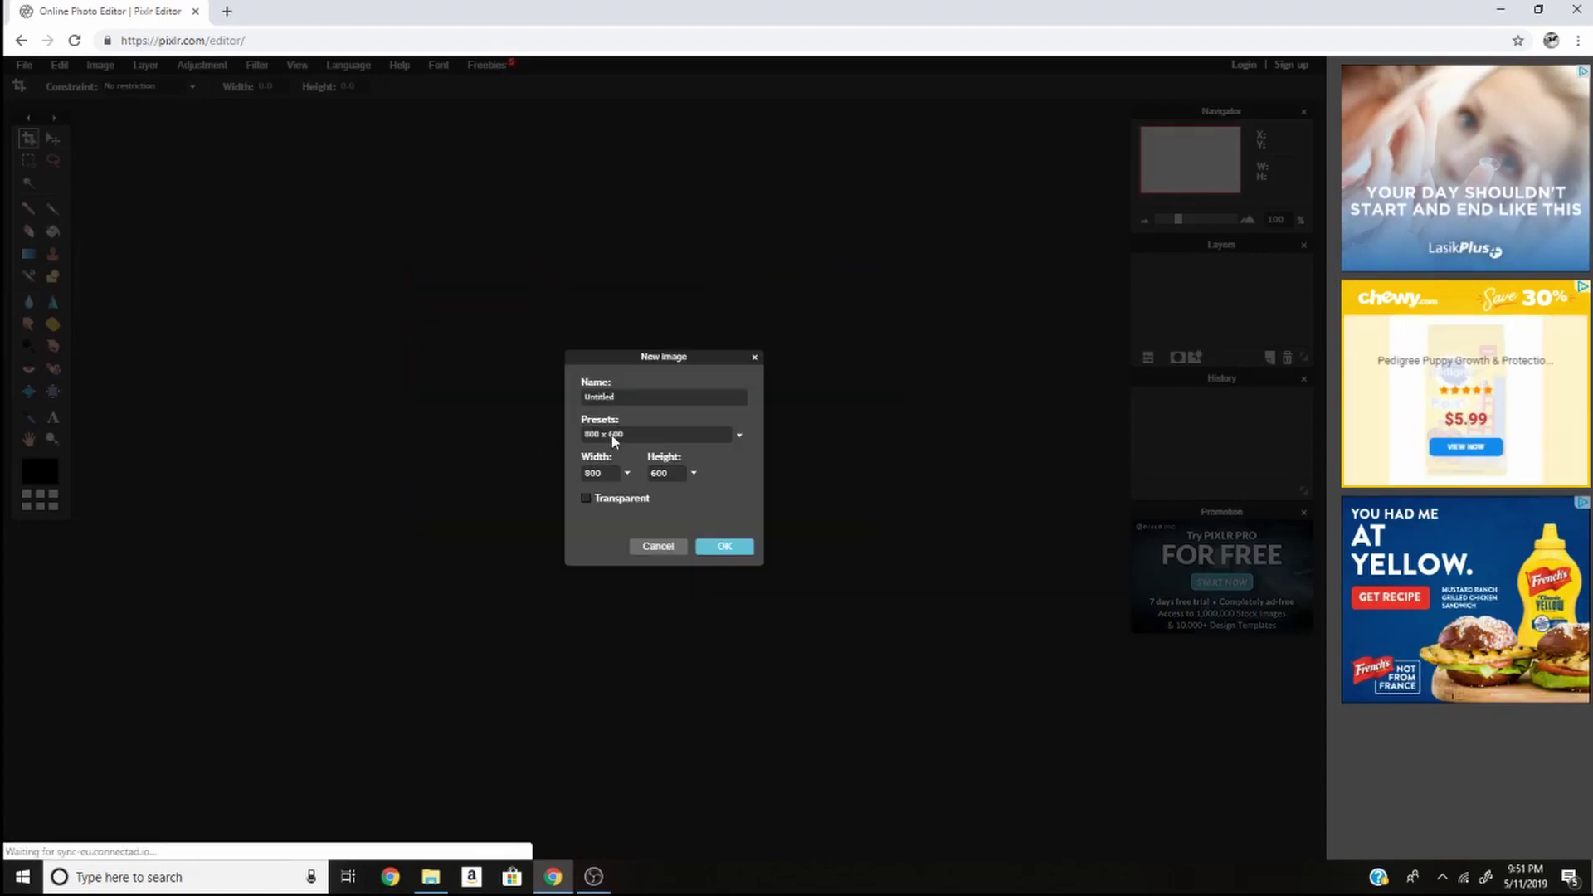
left_click(615, 439)
scroll(661, 581, "down", 3)
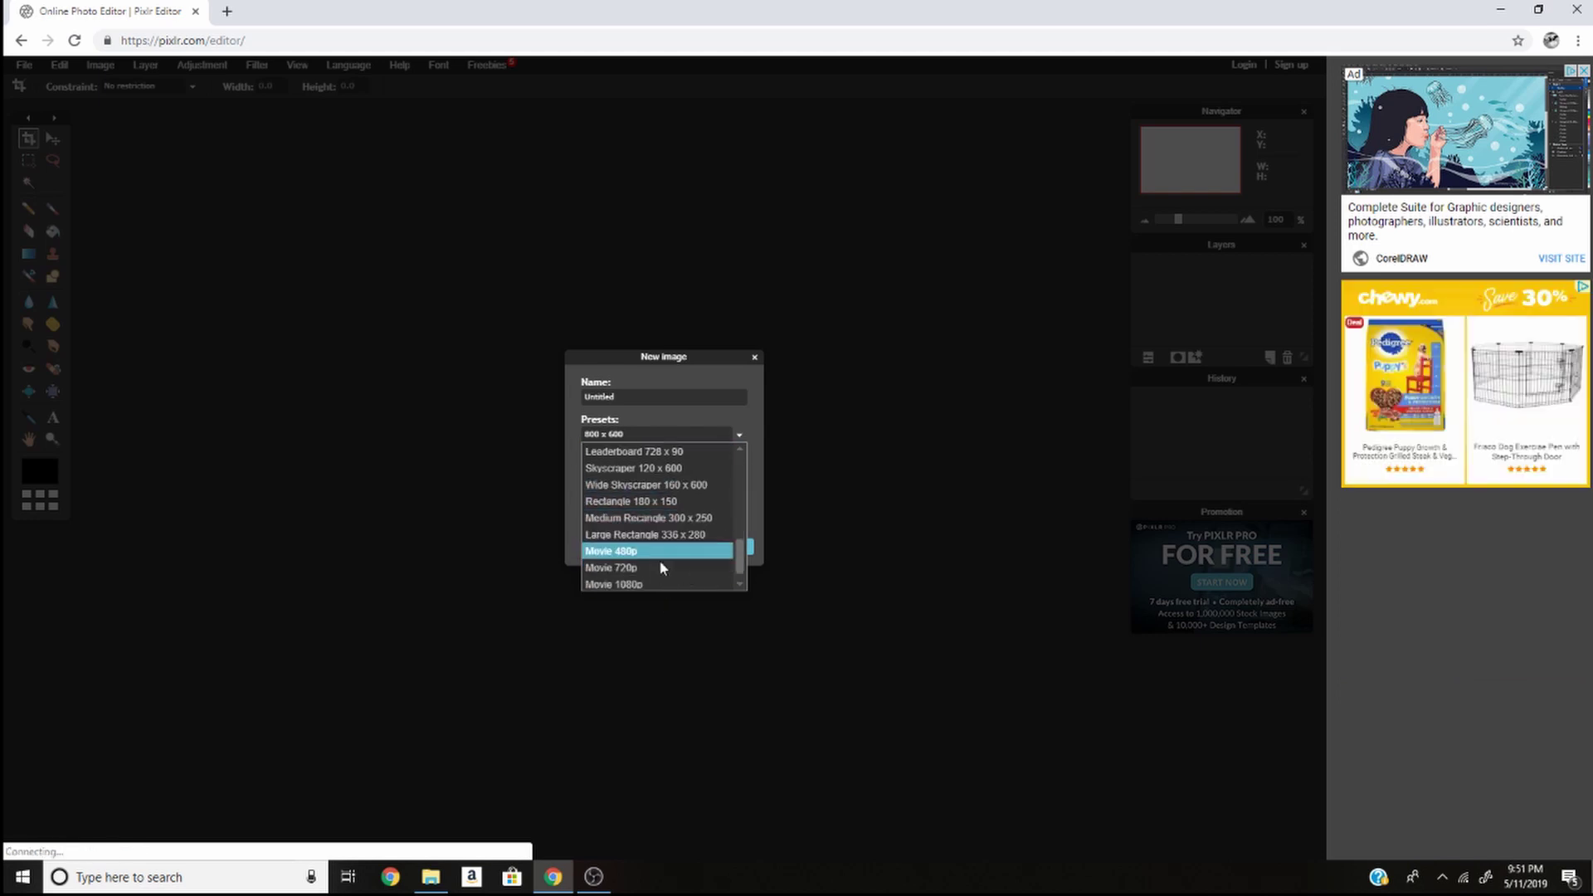
left_click(648, 565)
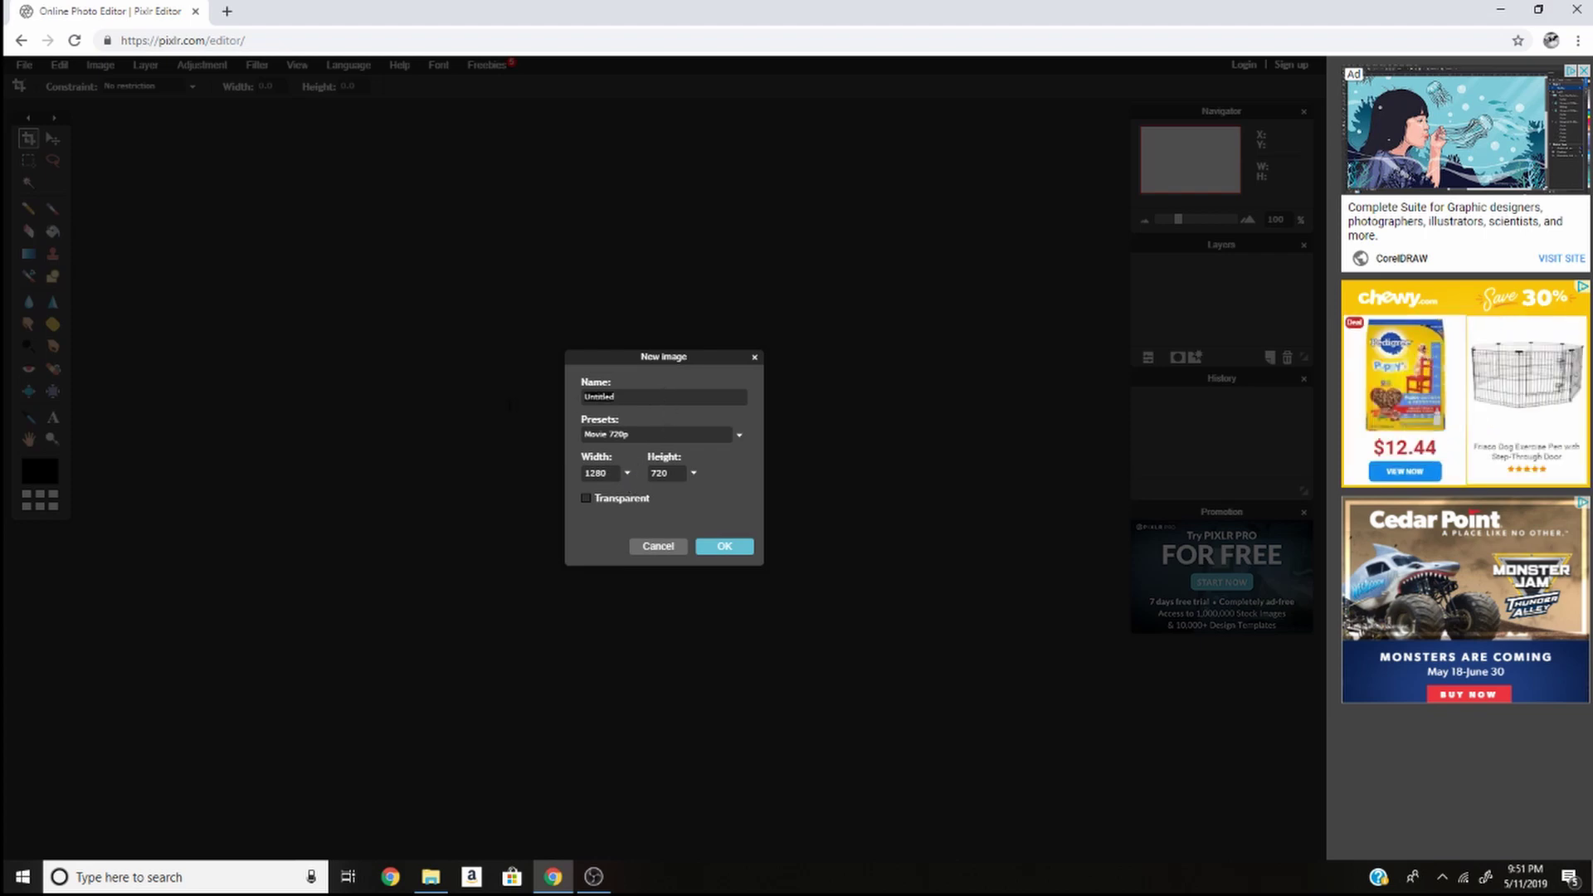
type("thu")
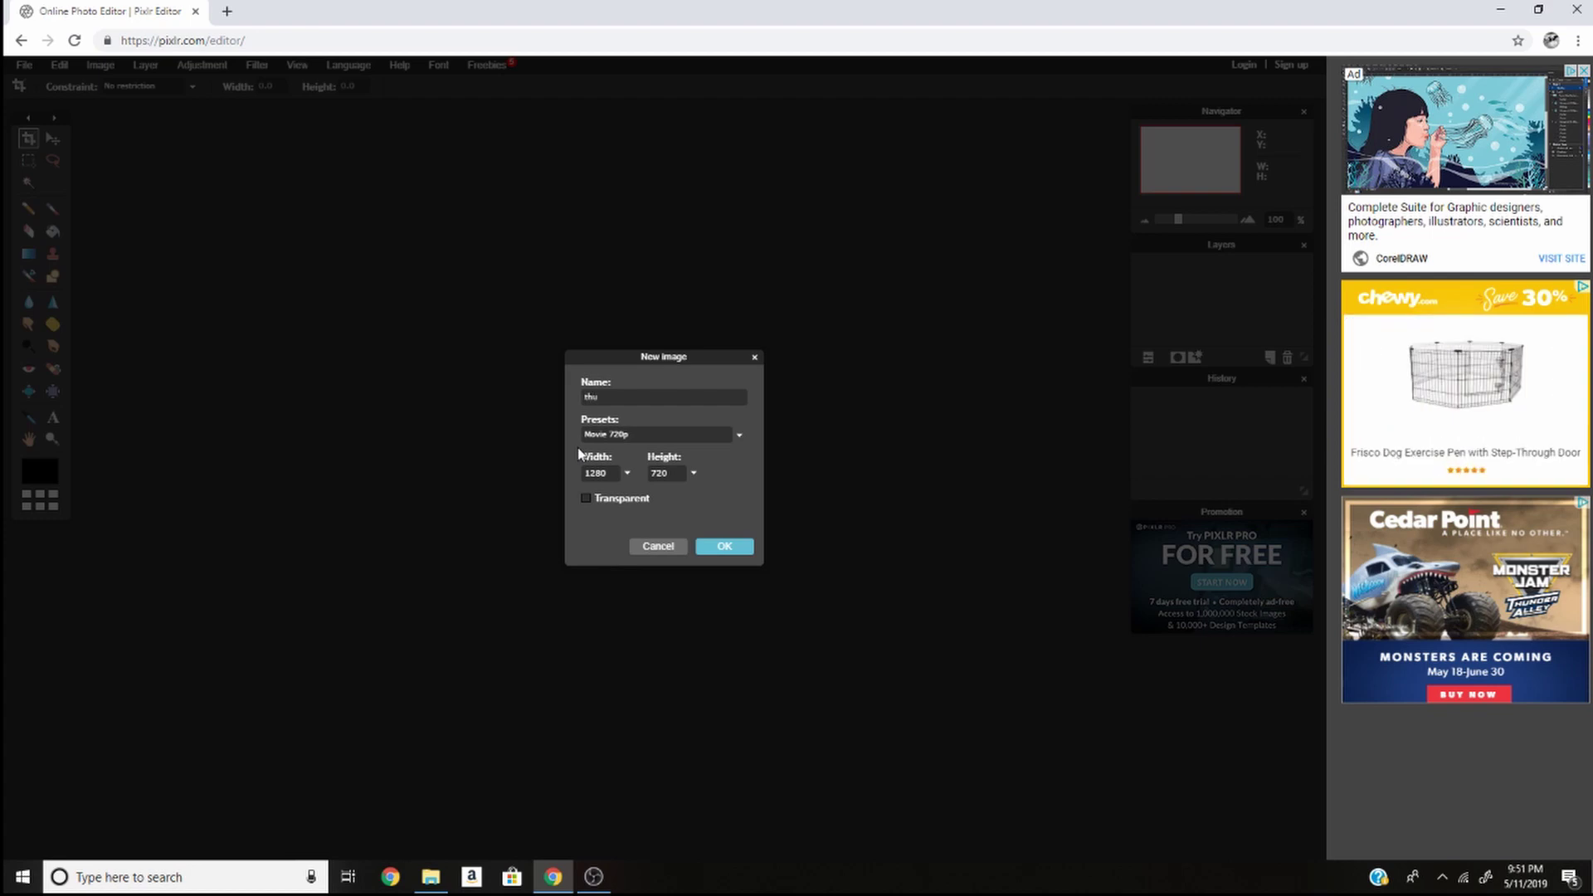
type("mbnailk")
key("BackSpace")
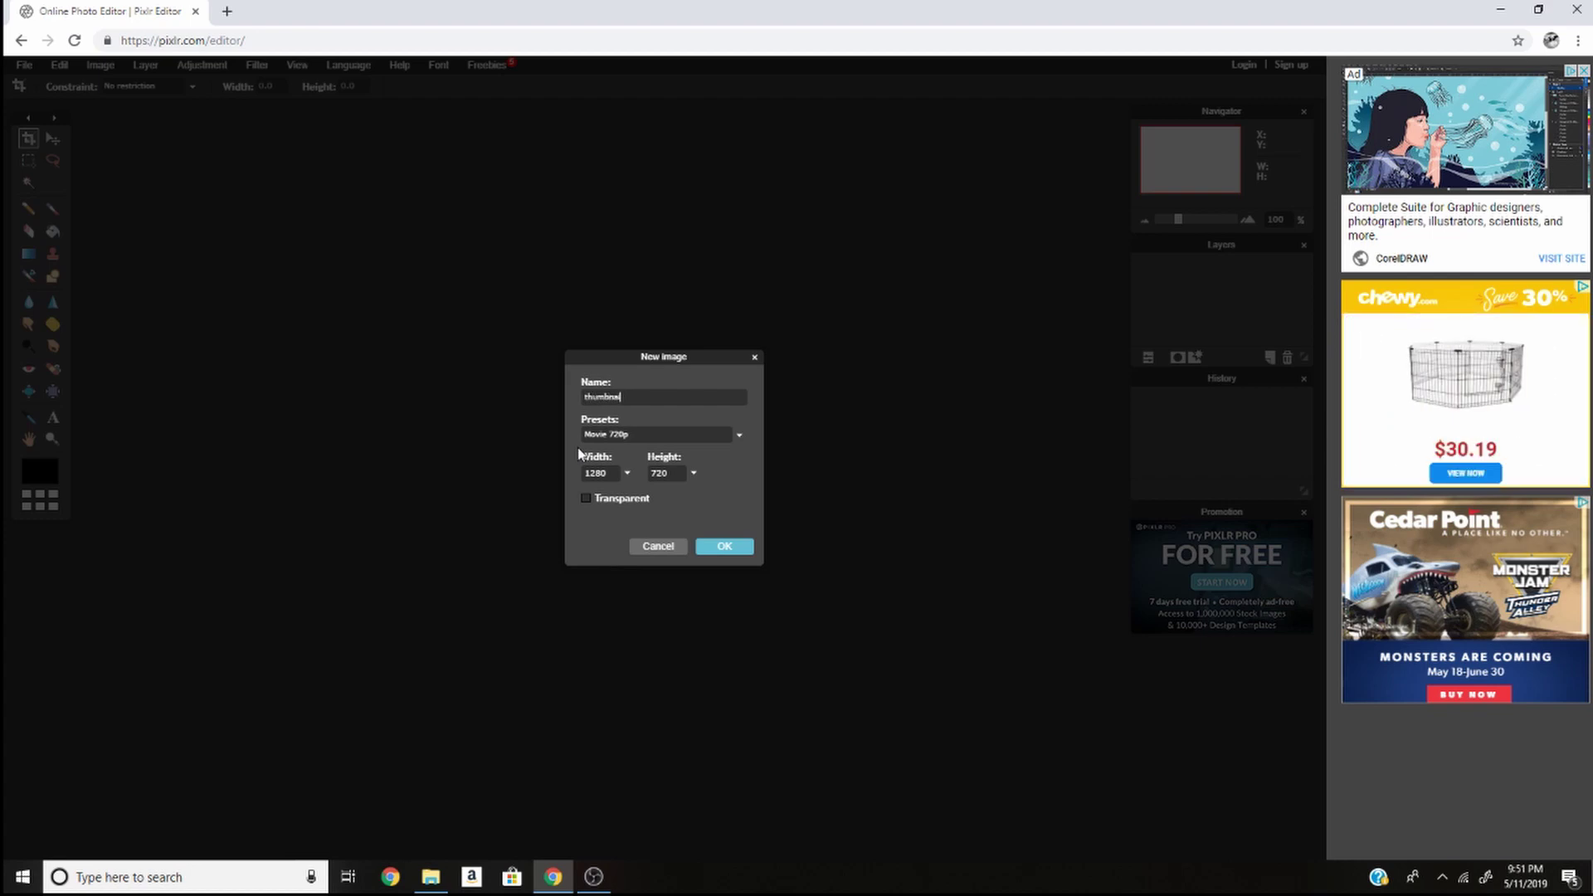
type("tutorial")
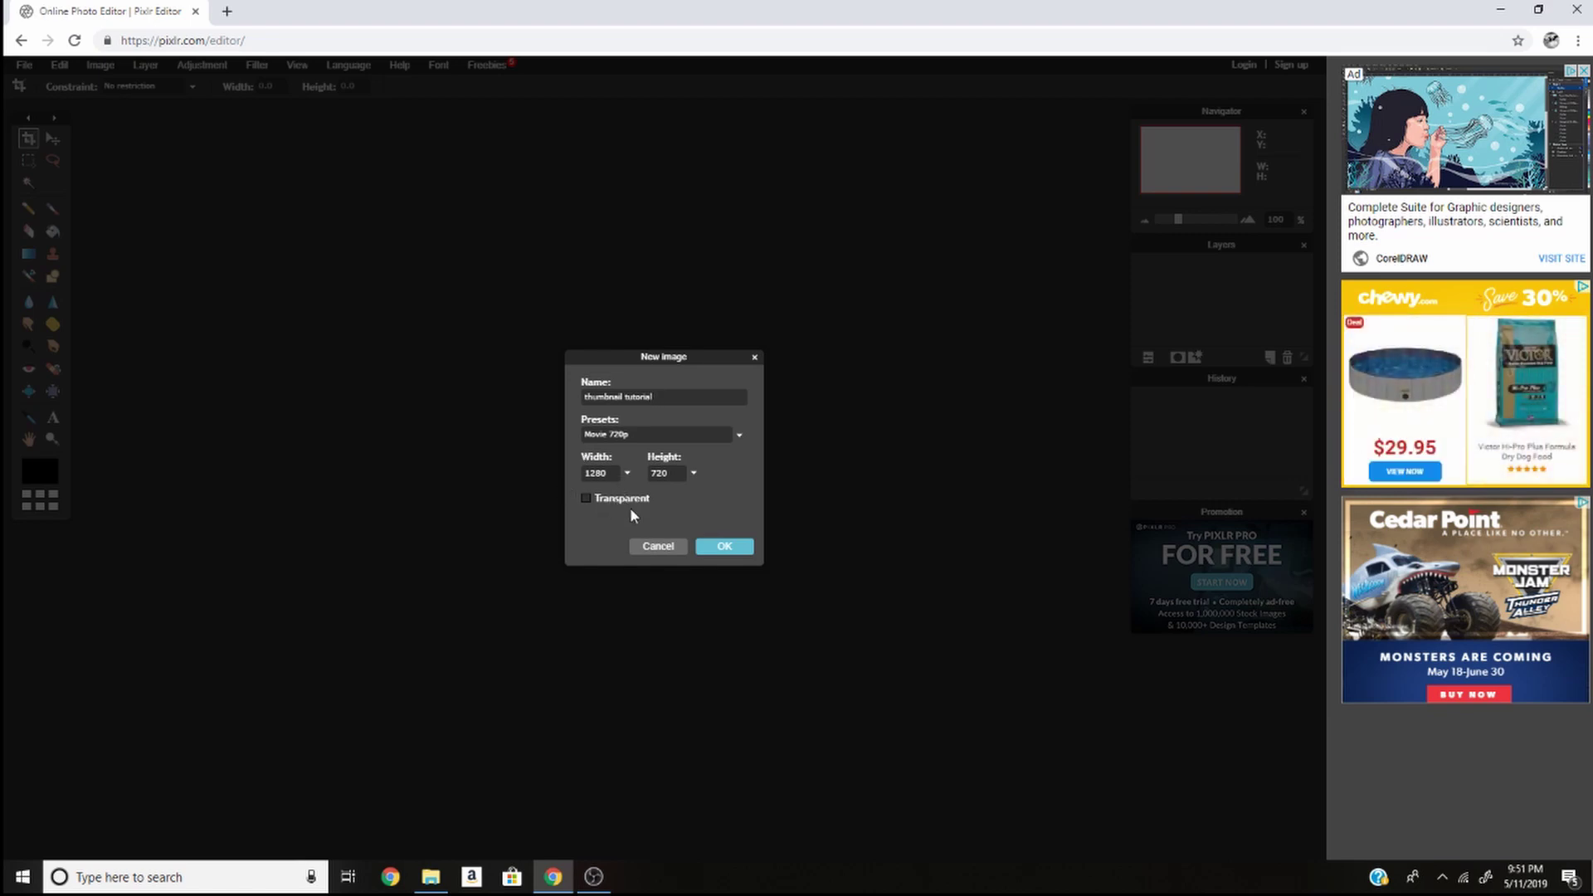
left_click(715, 546)
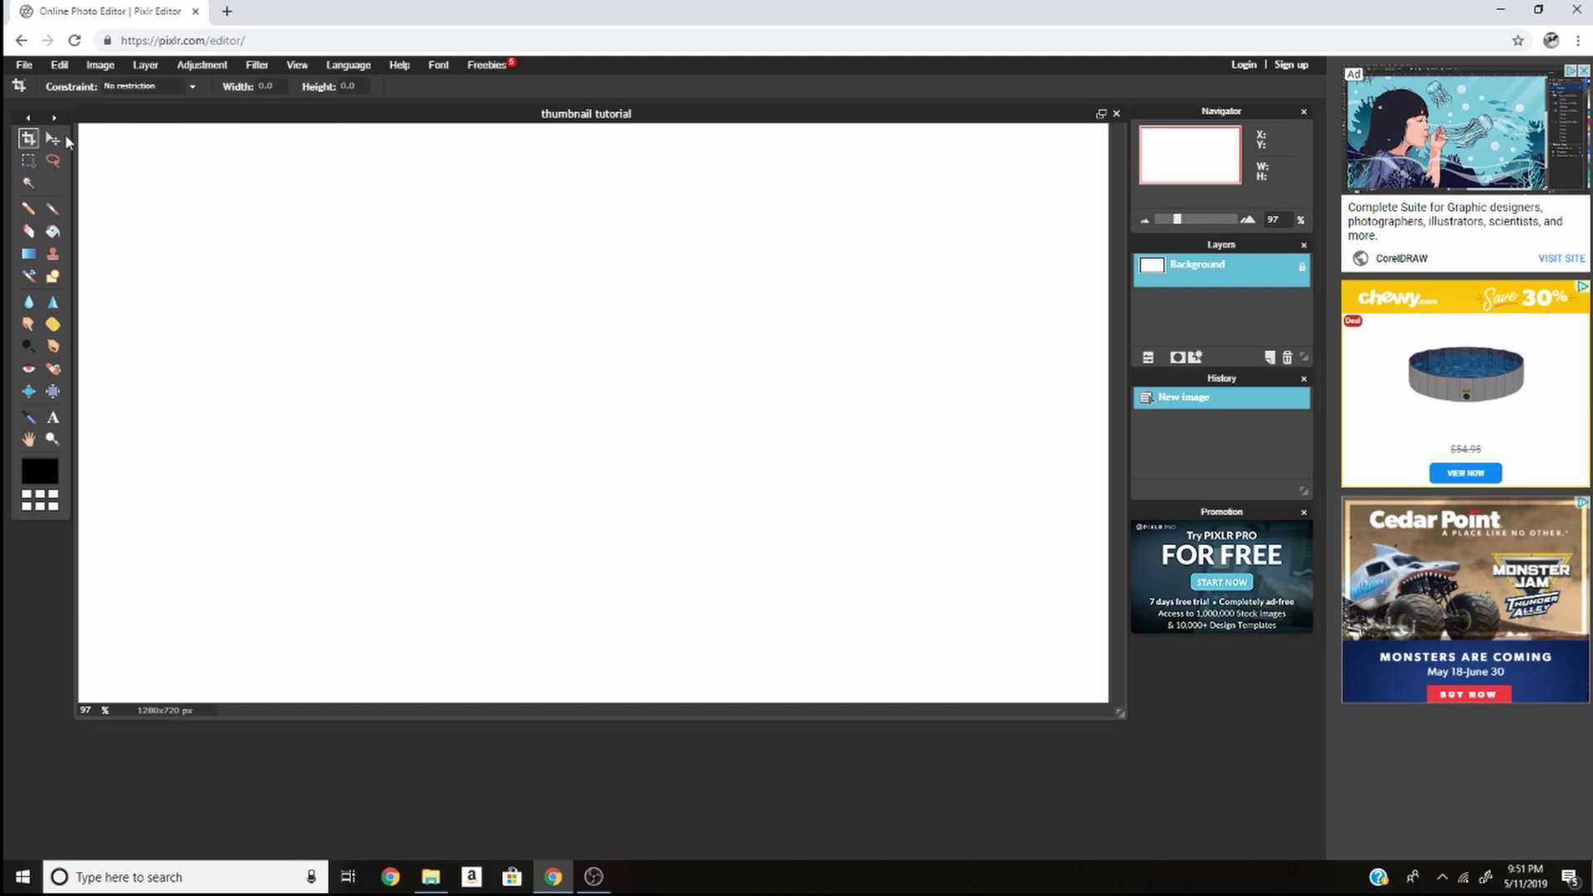
Step: Search Google for 'fortnite background' in a new browser tab
left_click(227, 11)
type("frotnite")
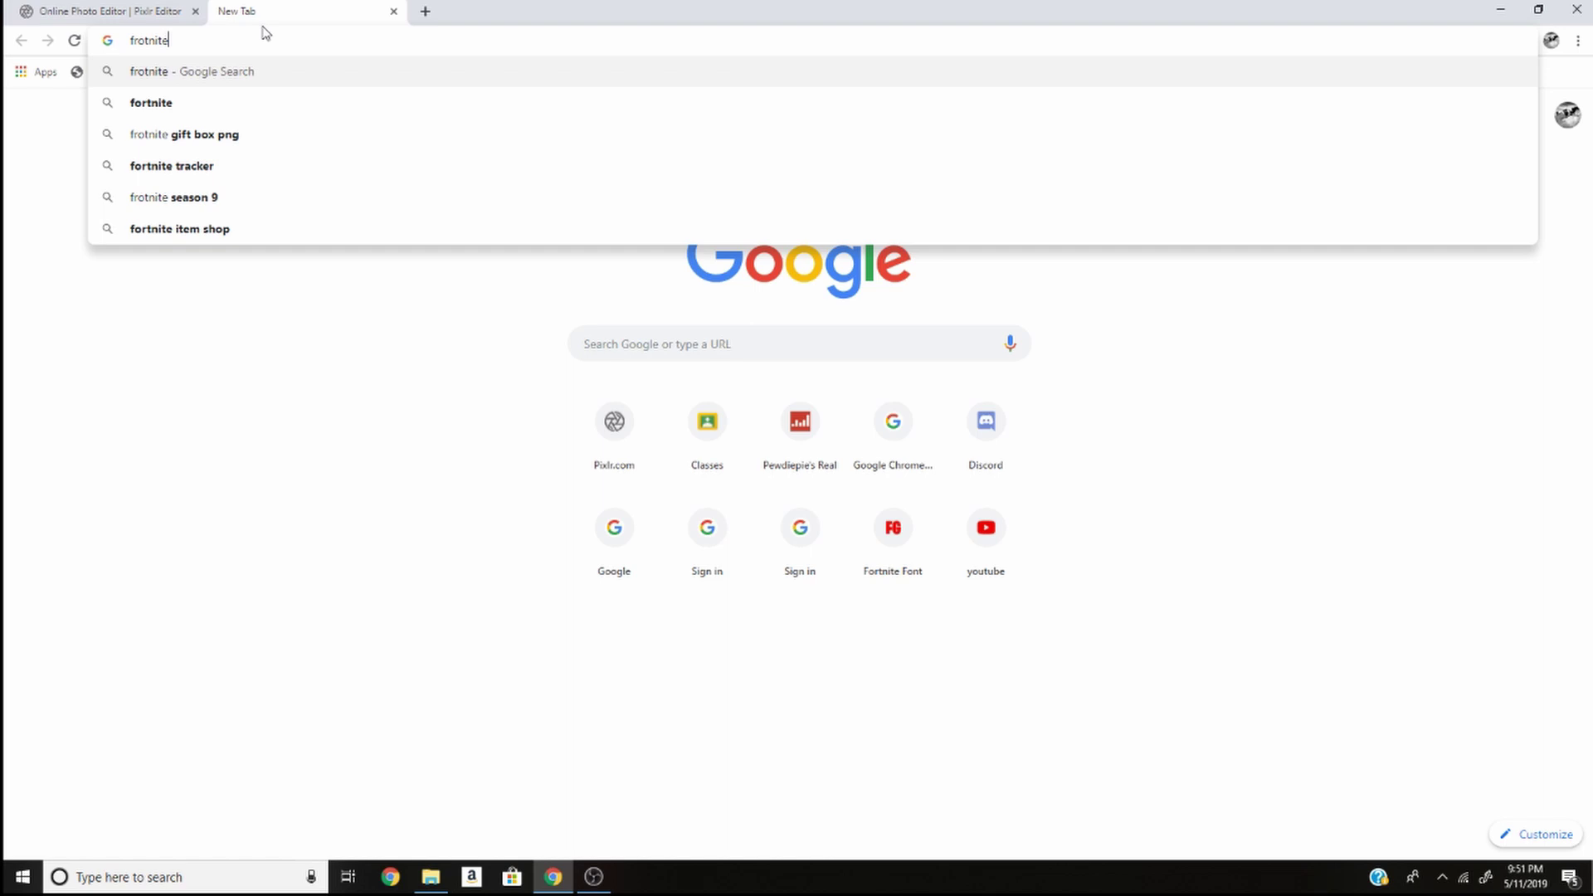
key("BackSpace")
key("BackSpace")
key("BackSpace")
key("BackSpace")
key("BackSpace")
key("BackSpace")
type("oerbn")
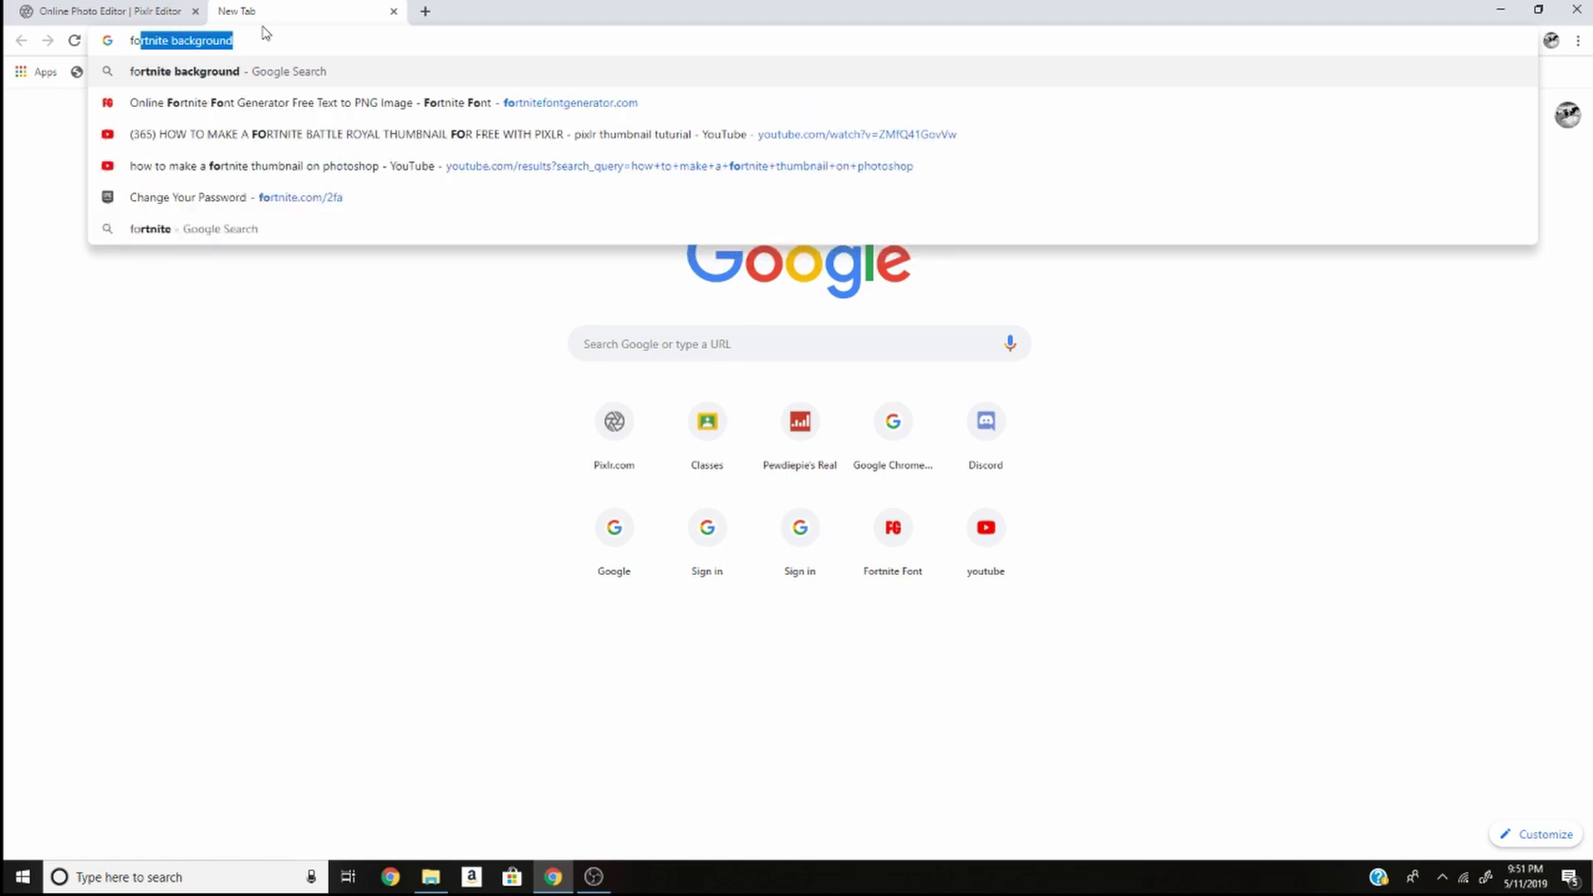
type("ite")
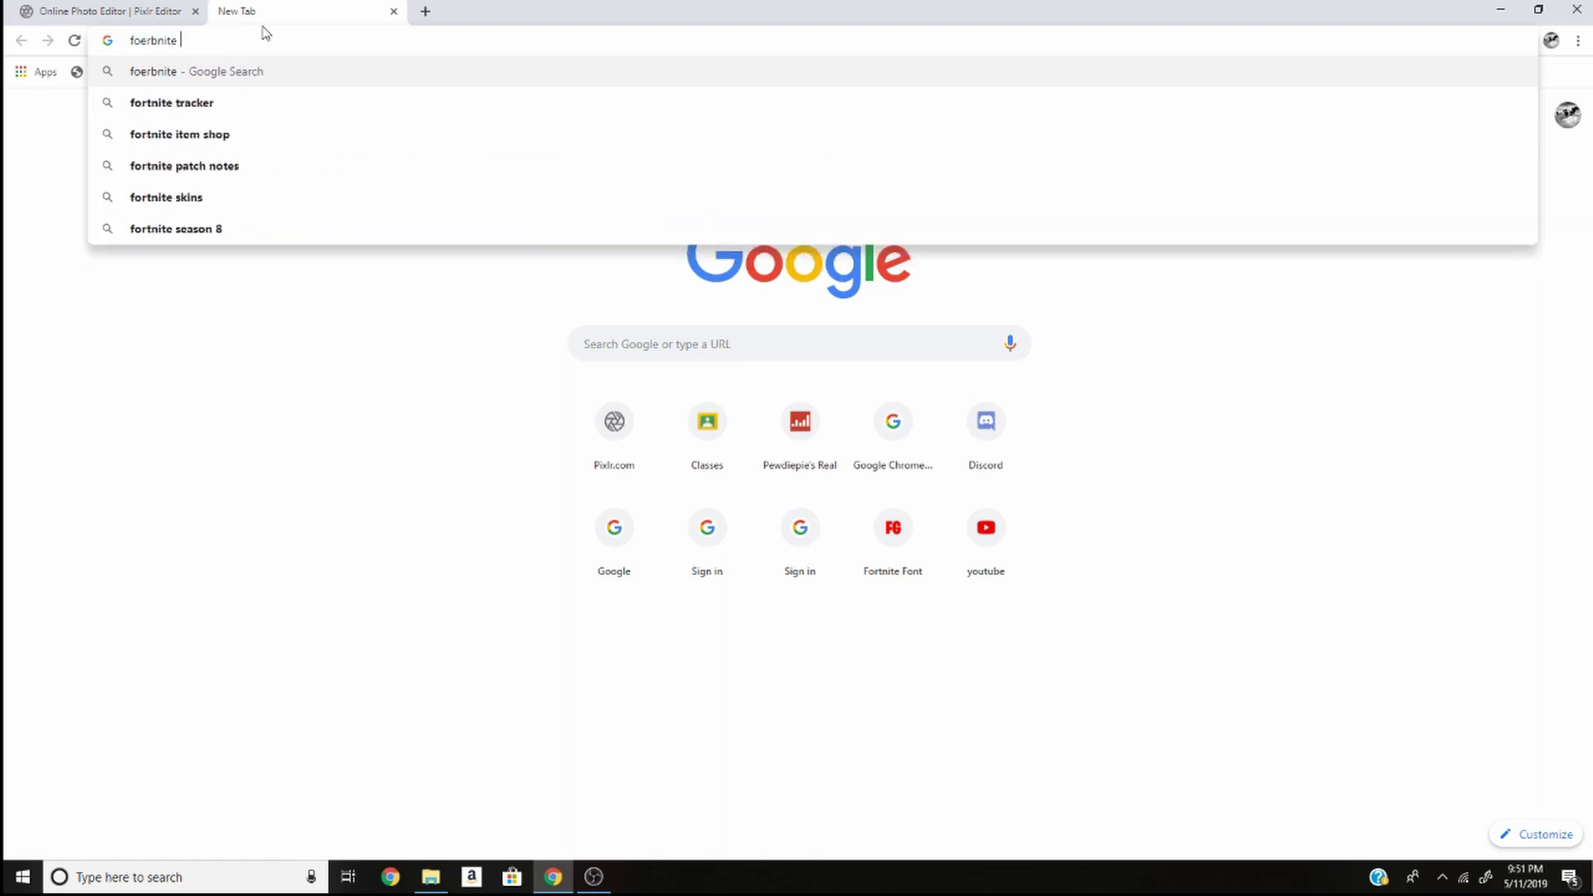
key("BackSpace")
key("BackSpace")
key("BackSpace")
key("BackSpace")
key("BackSpace")
key("BackSpace")
key("BackSpace")
type("o")
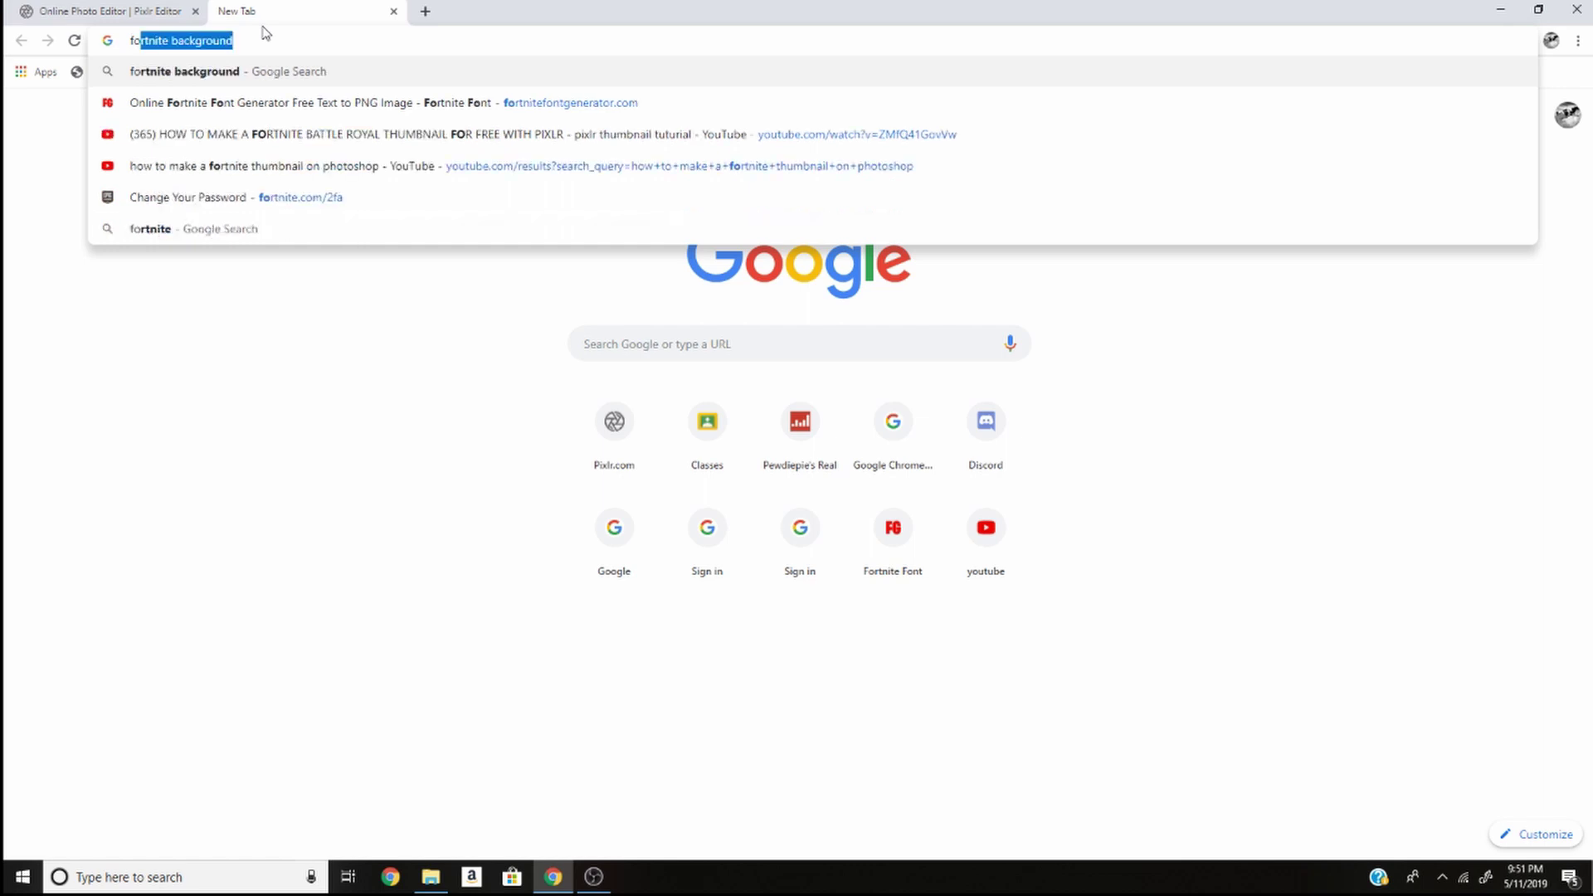
type("rtnite")
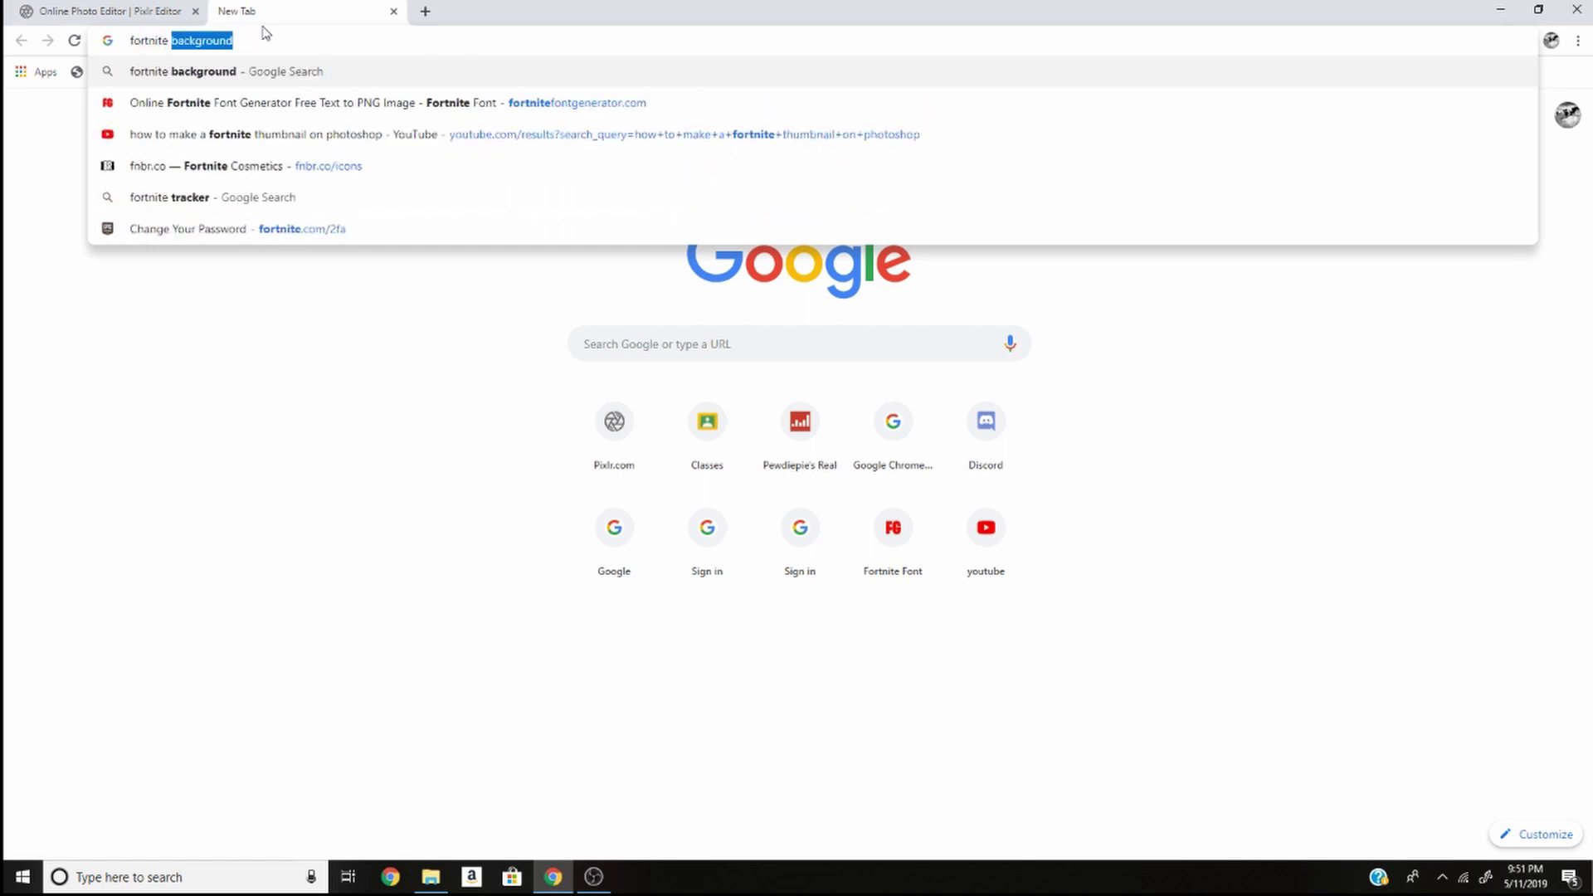
key("Return")
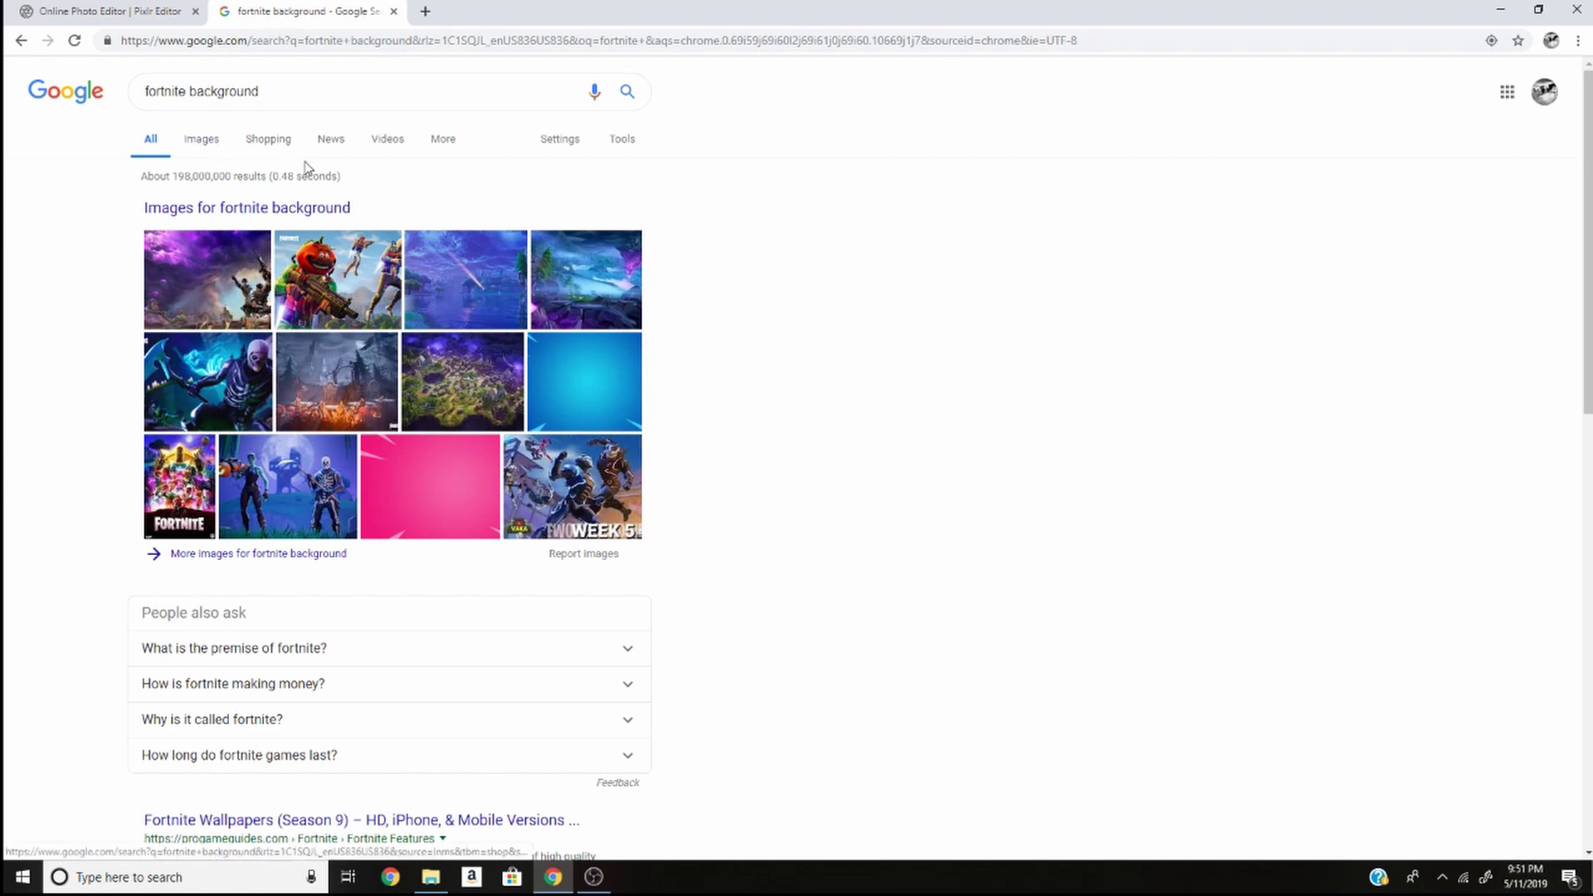
Step: Filter the image results to exactly 1280×720
left_click(208, 141)
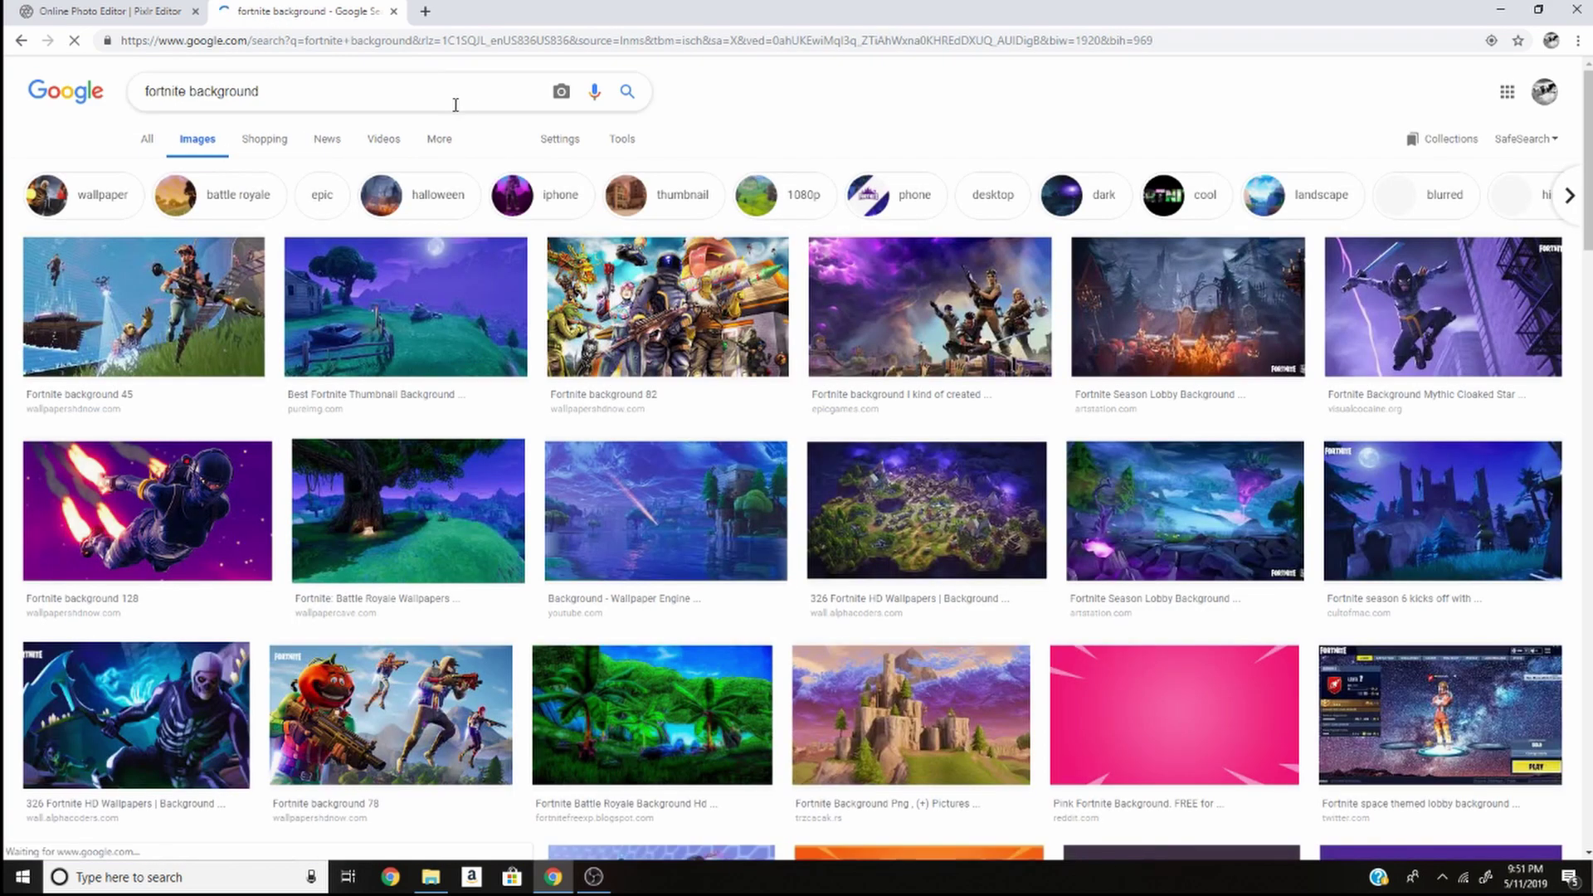
left_click(624, 142)
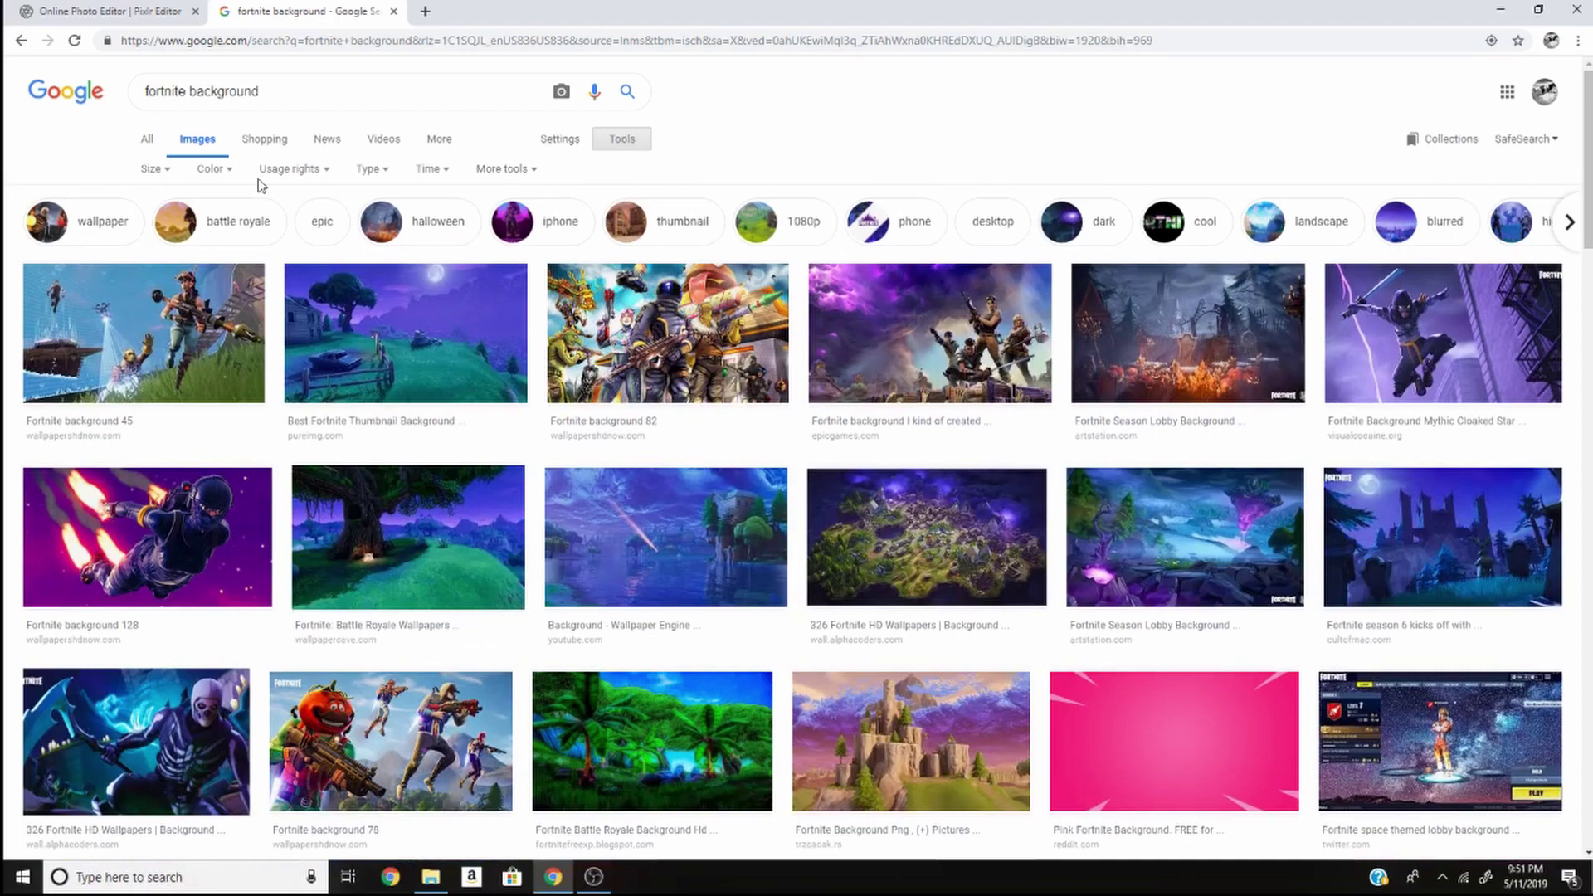
left_click(147, 176)
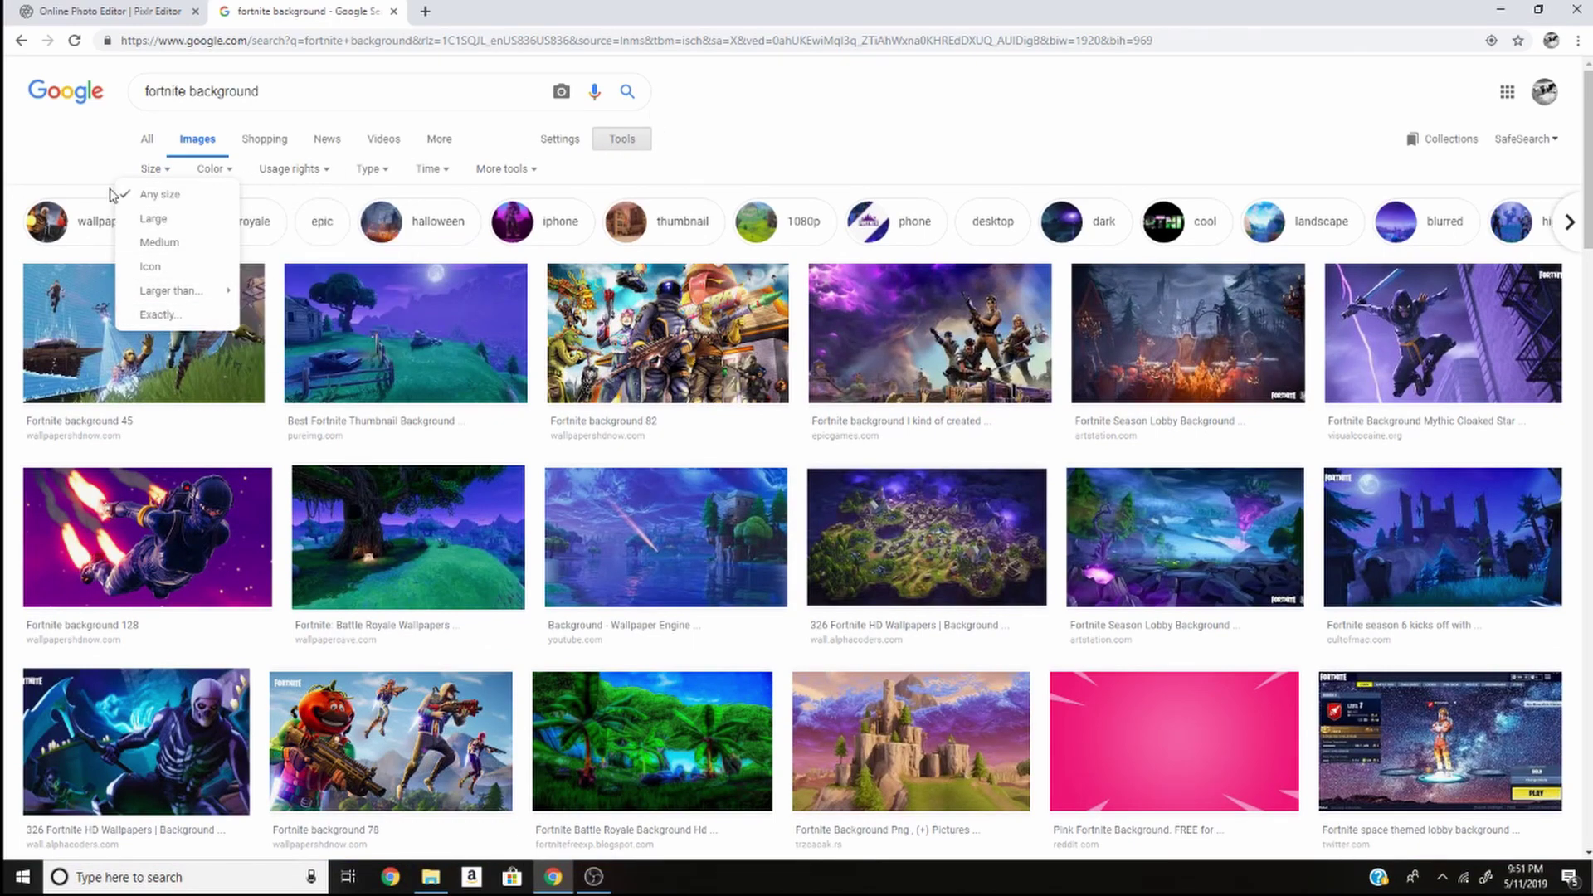
left_click(157, 315)
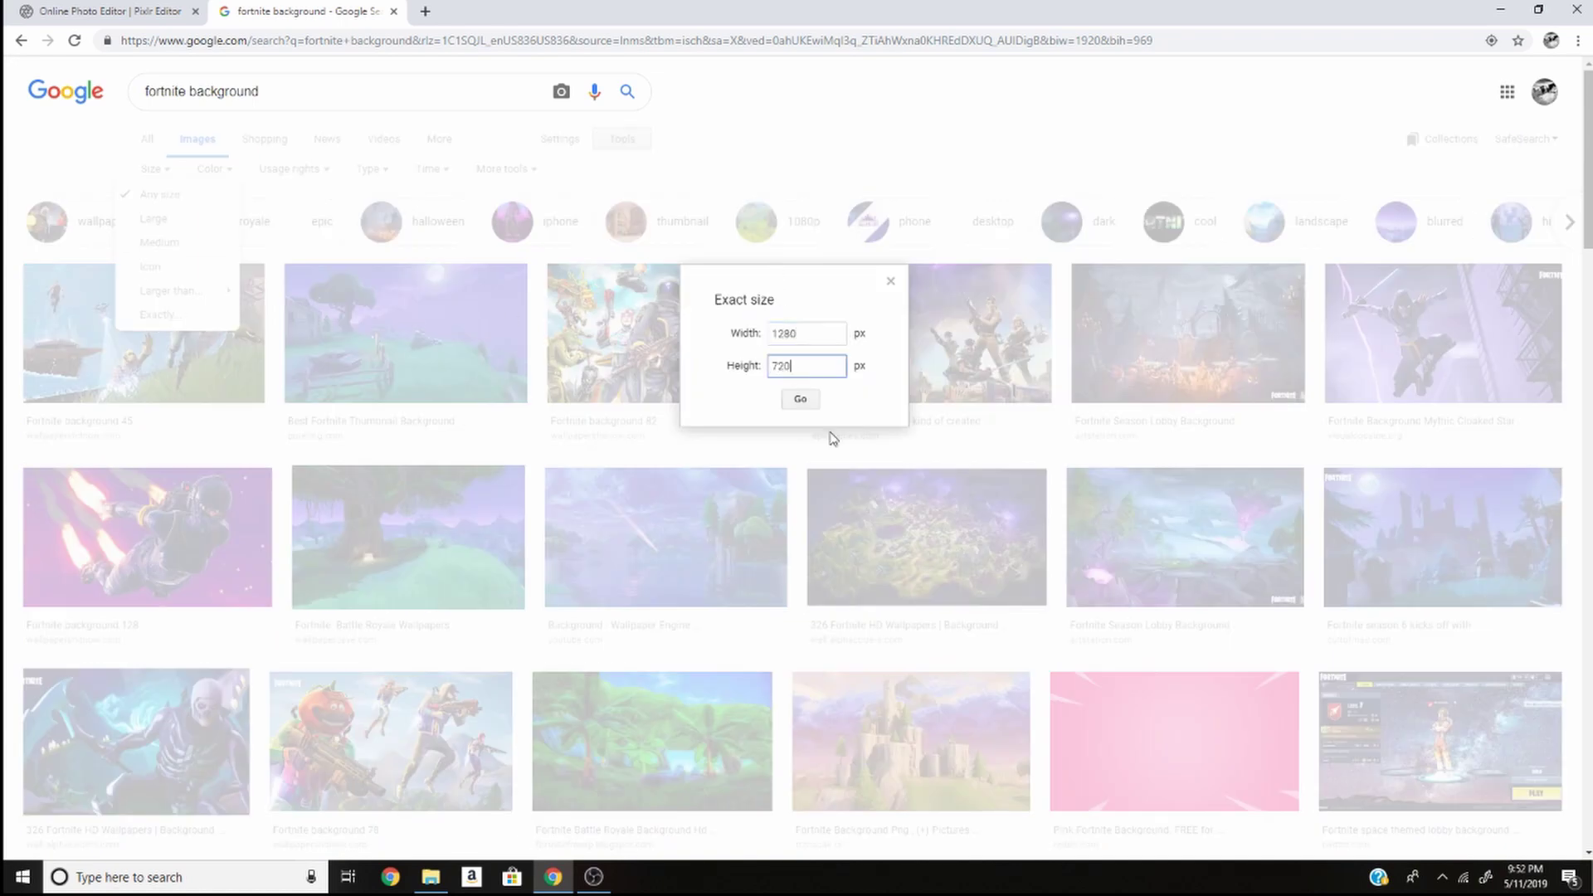
left_click(800, 403)
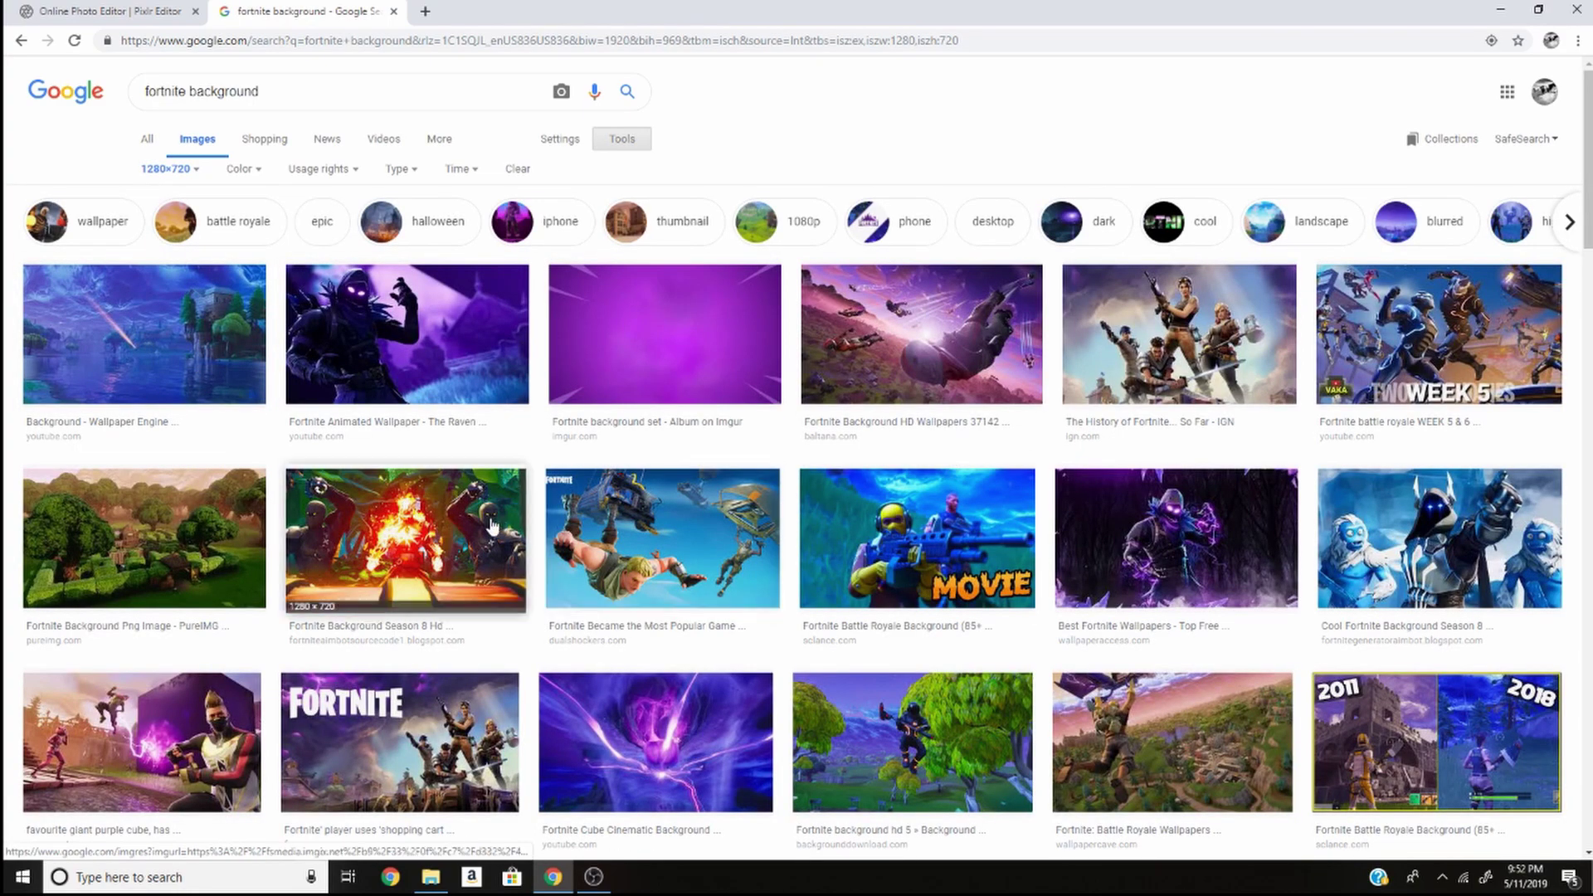
Step: Preview the Fortnite Background Png Image result and copy its image address
left_click(122, 559)
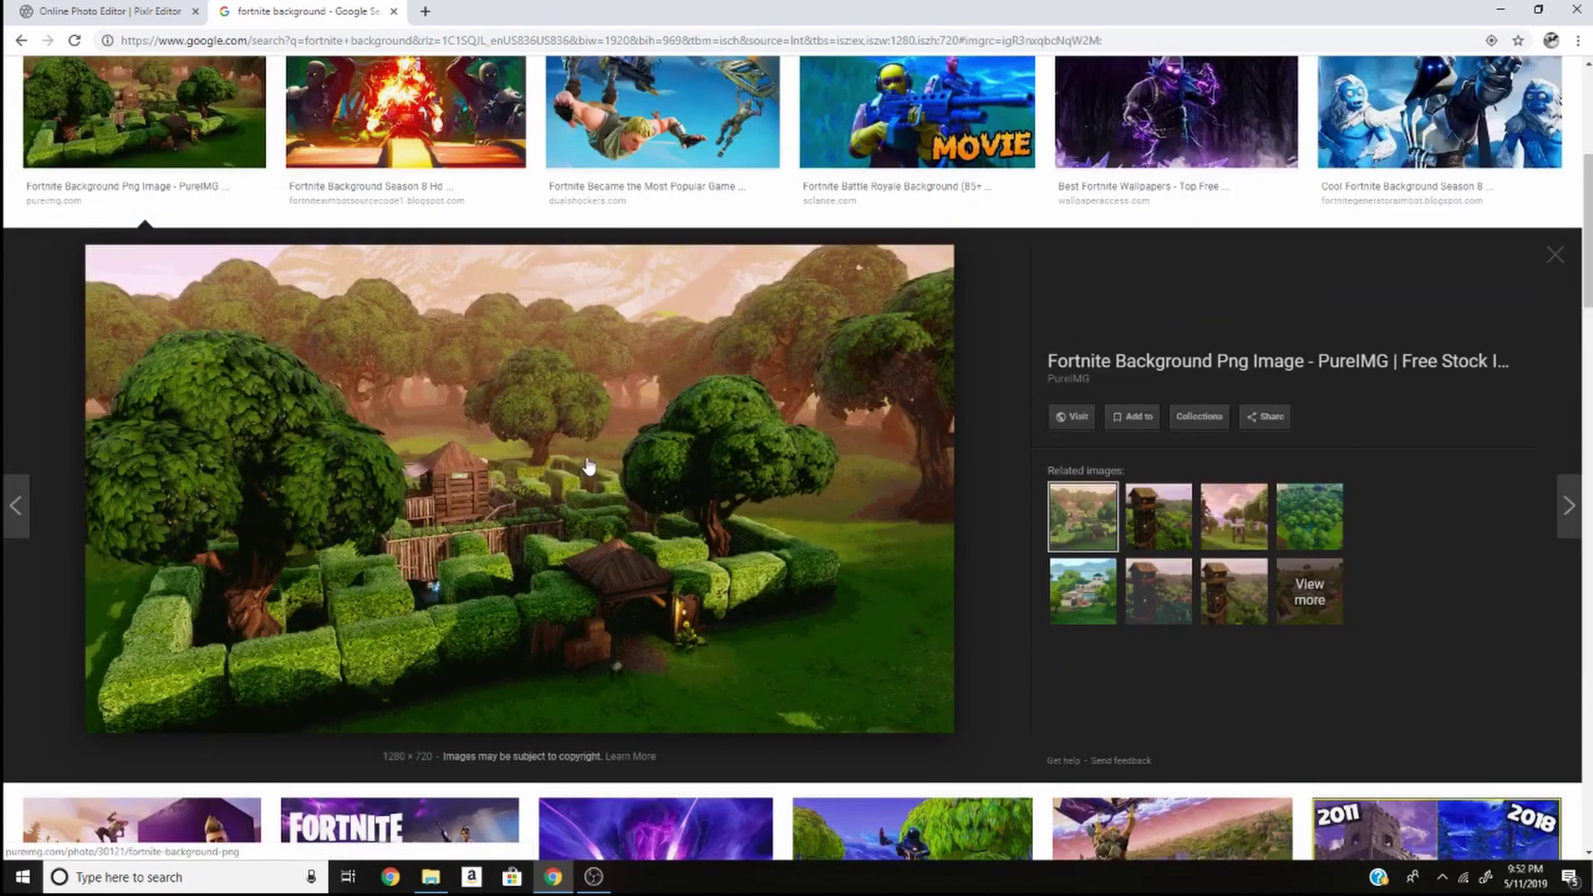
right_click(587, 467)
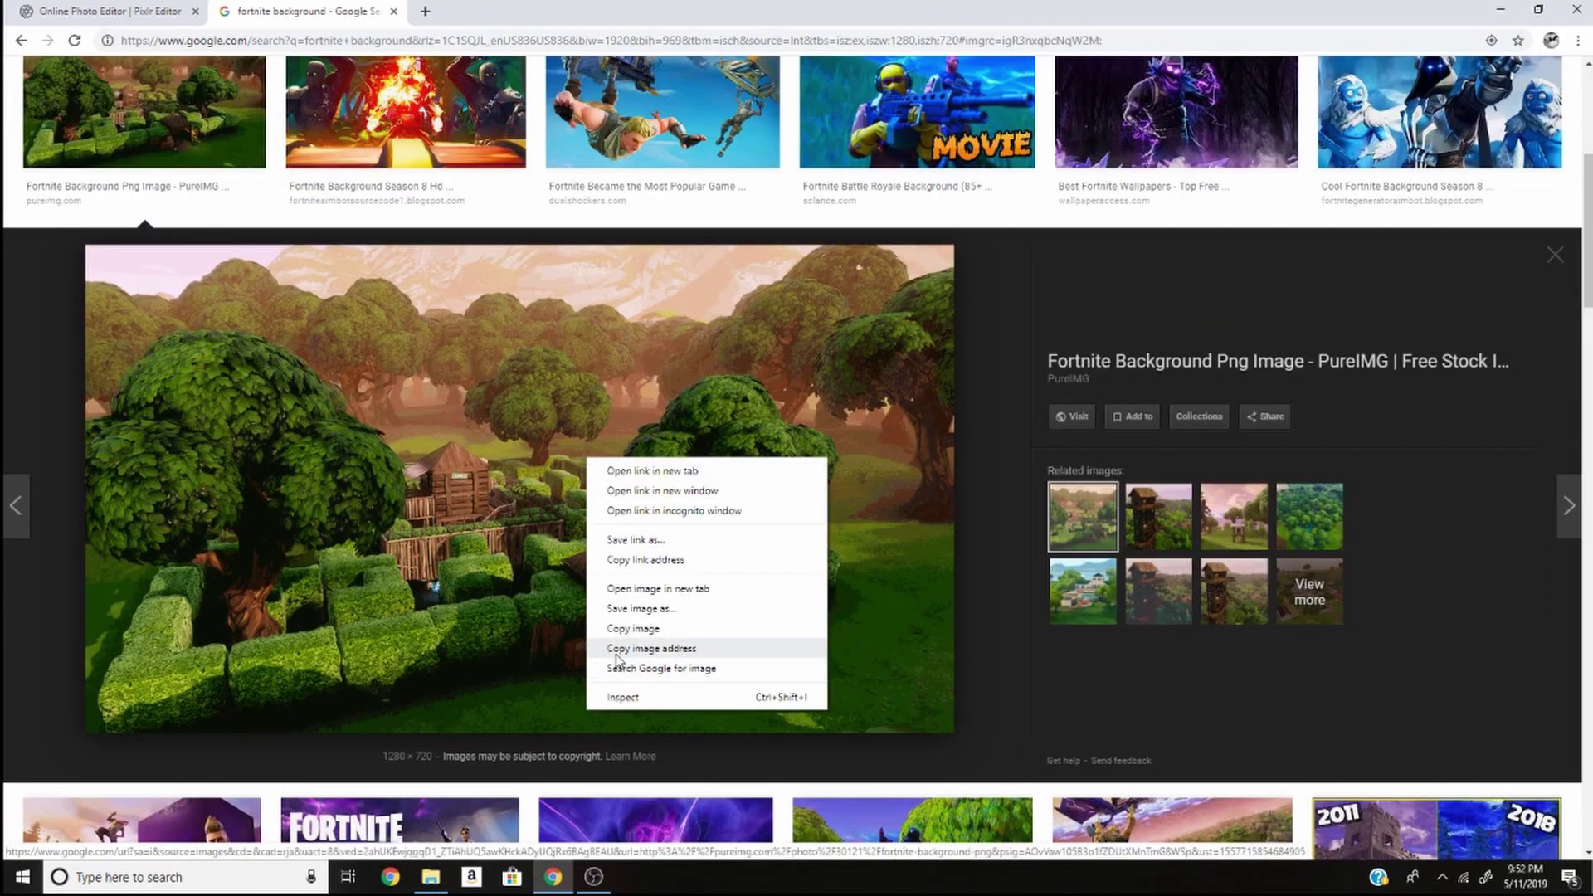
left_click(614, 650)
Step: Load the copied hedge-maze background URL into Pixlr as Layer 1 via Open image URL as layer
left_click(56, 9)
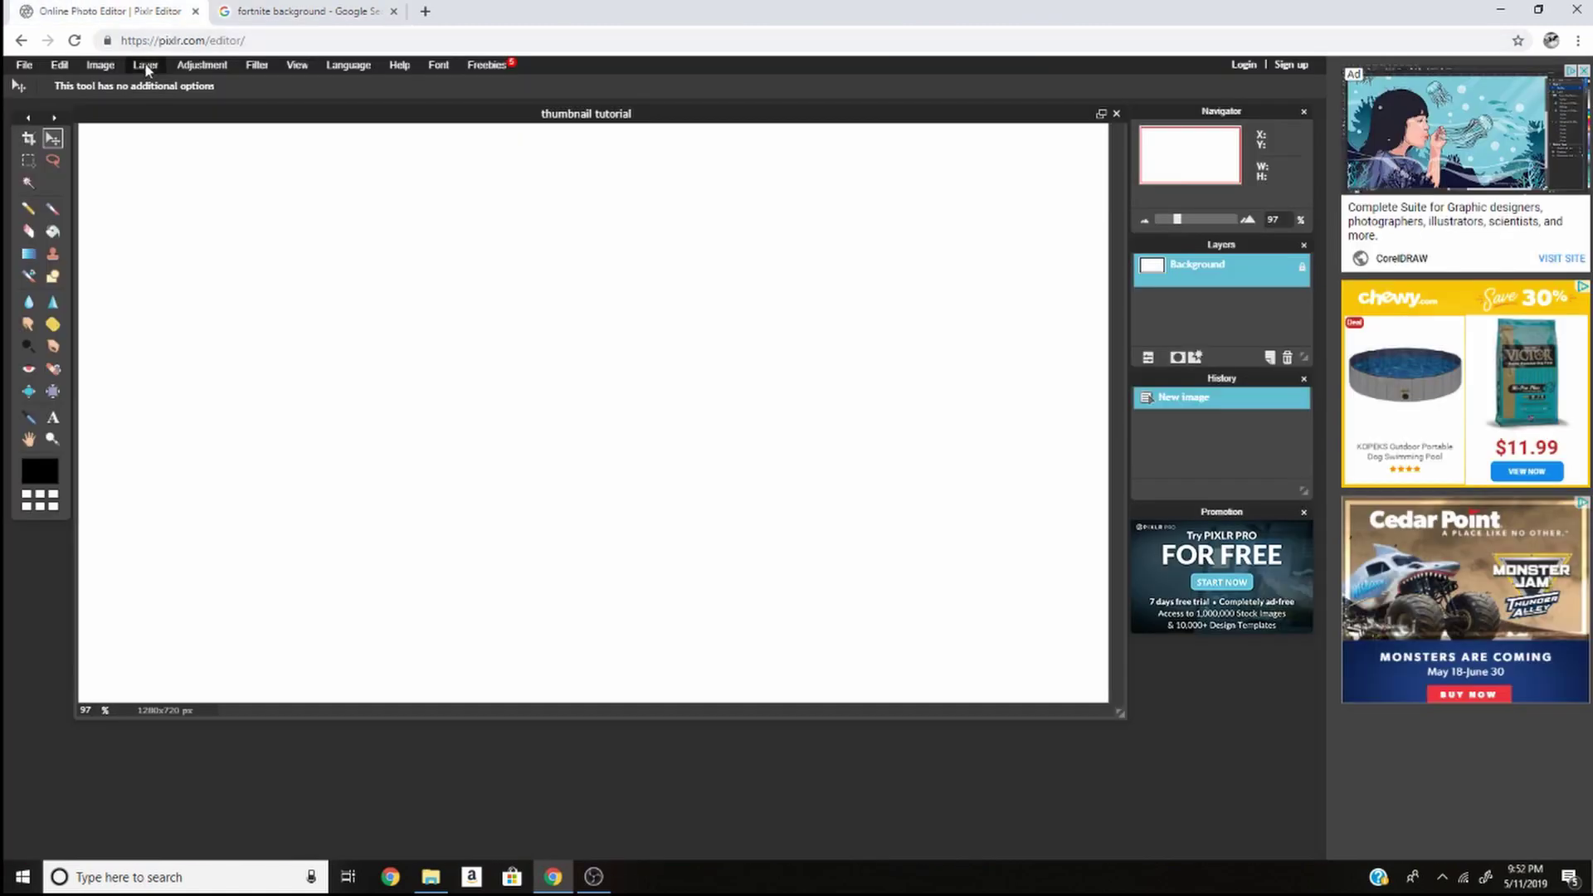
left_click(144, 64)
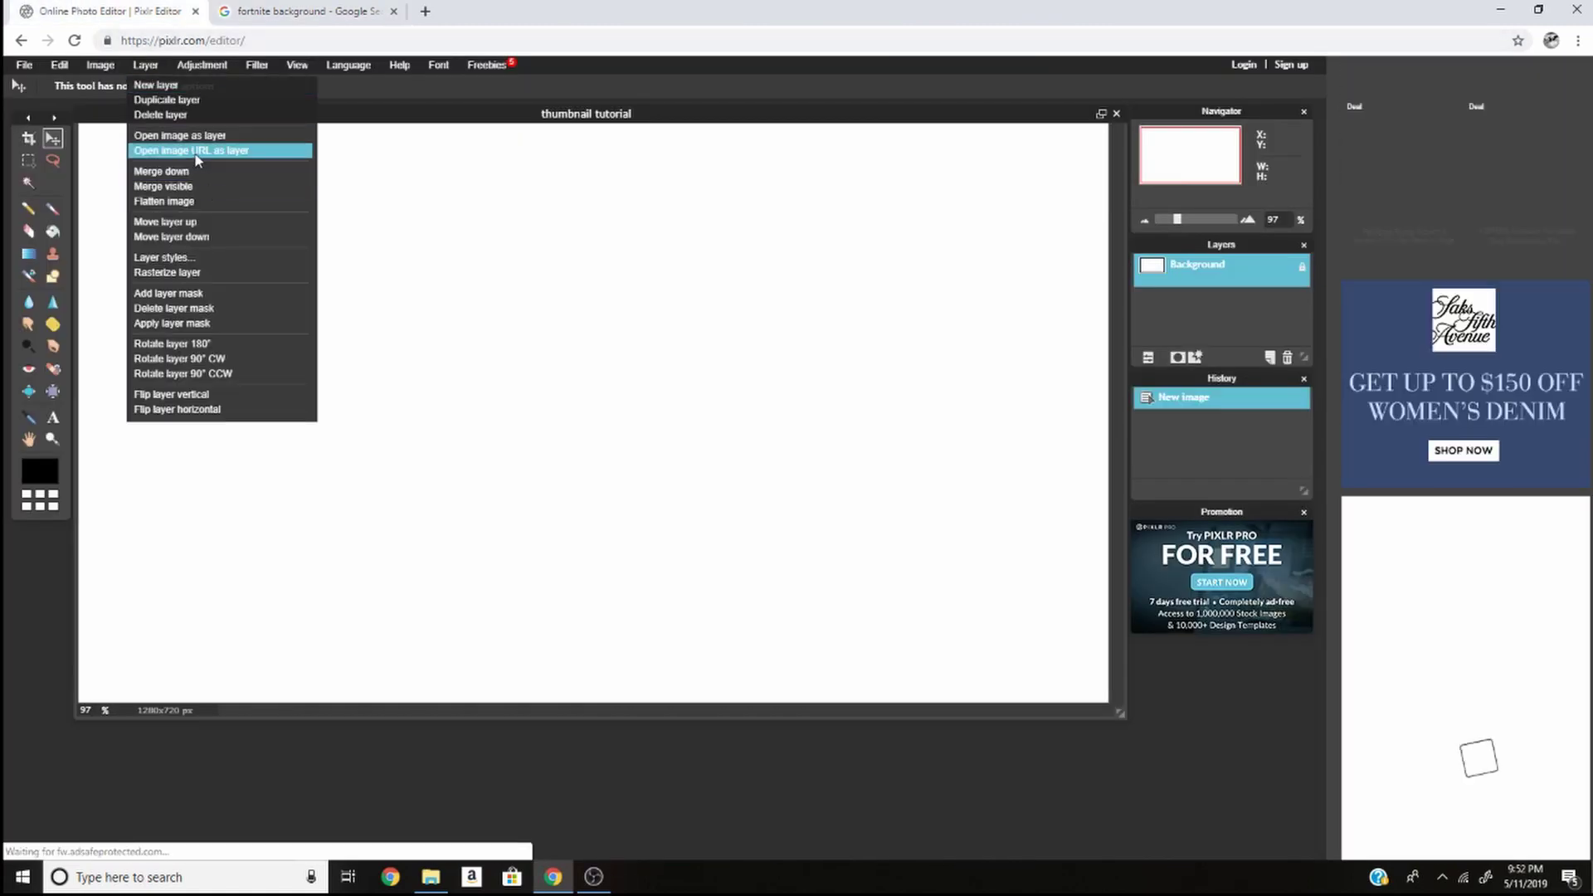
left_click(204, 154)
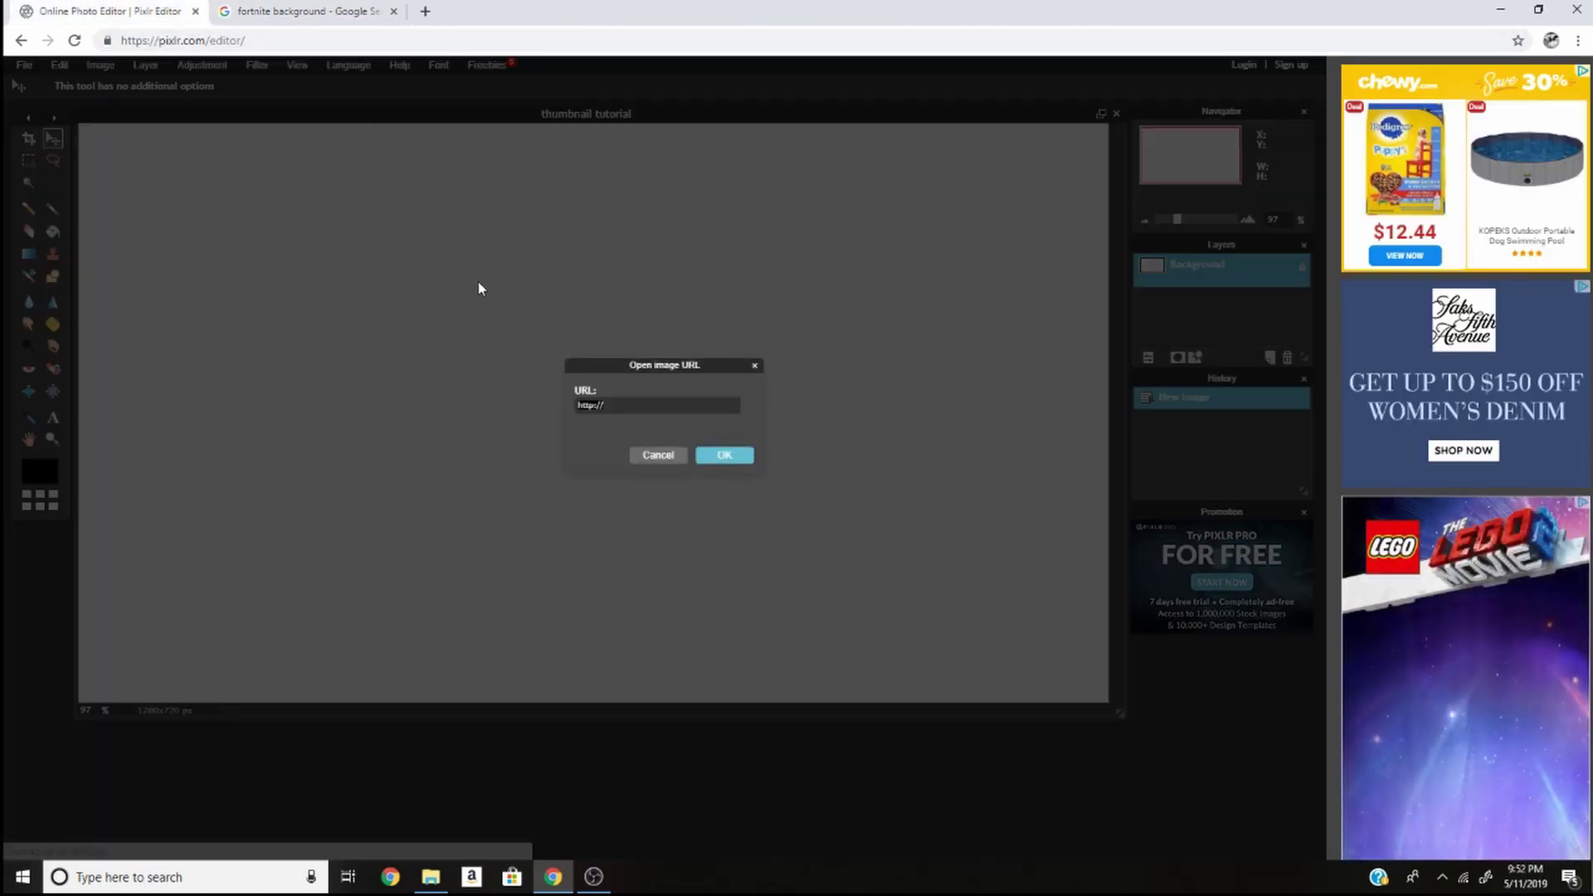
key("ctrl+v")
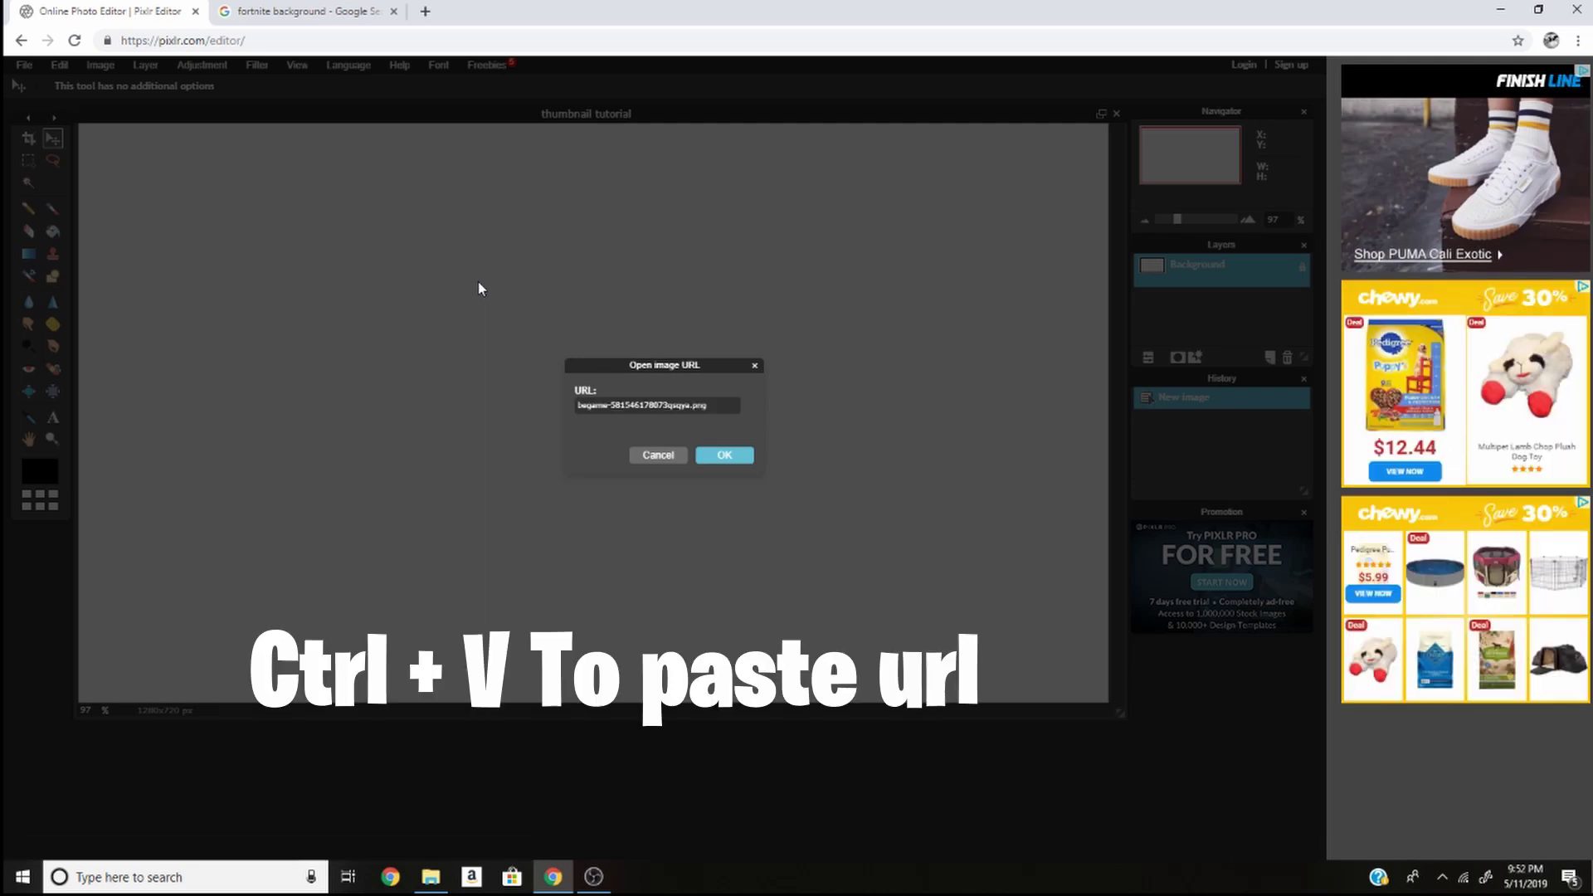
key("Return")
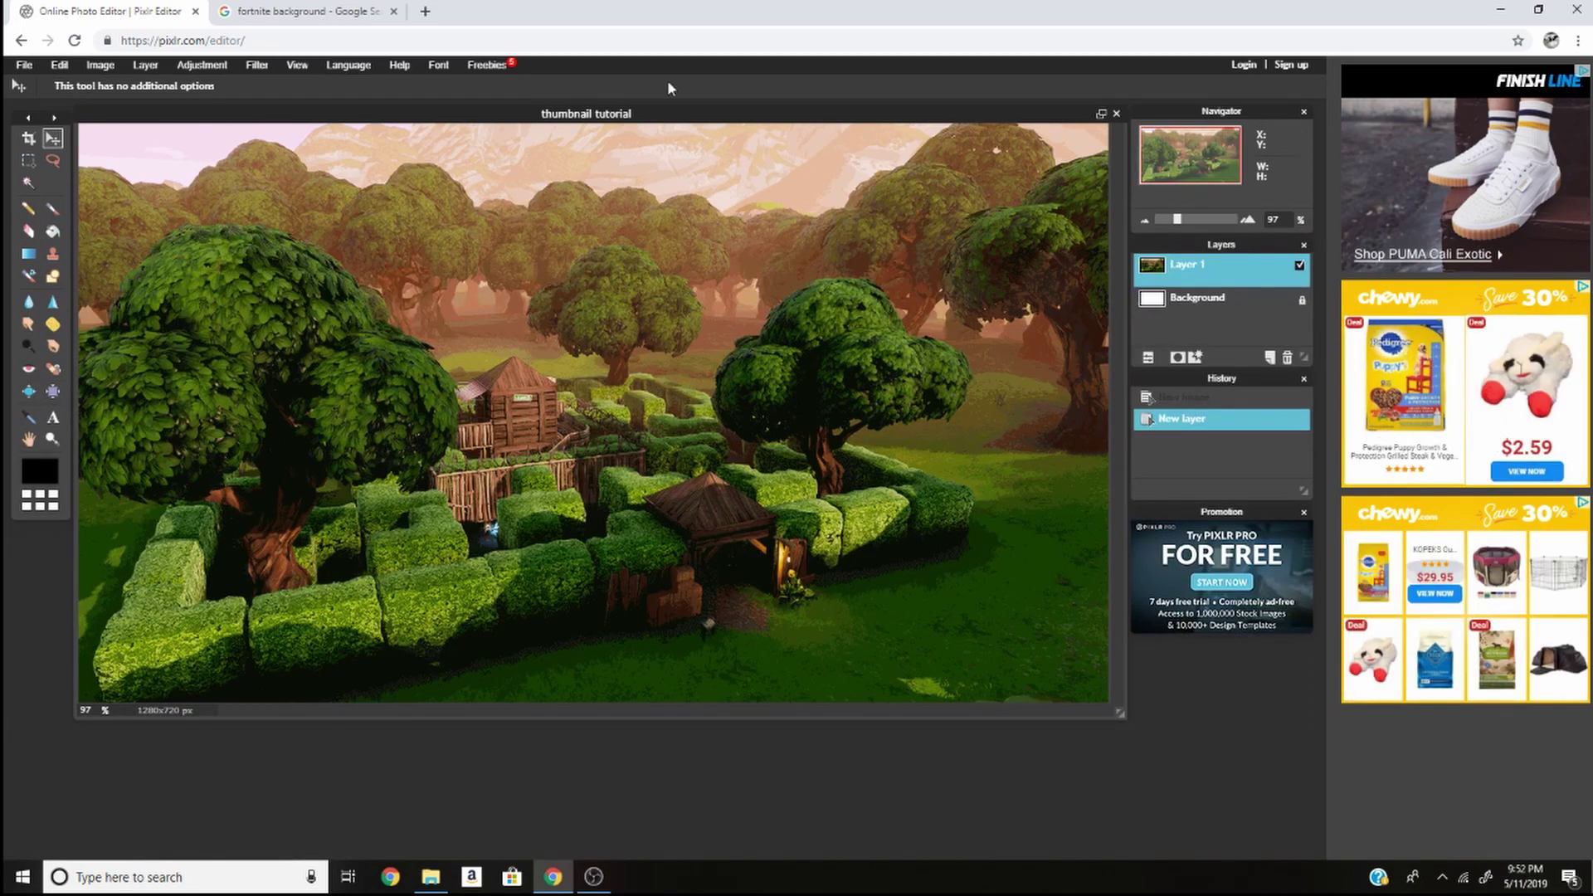
left_click(427, 11)
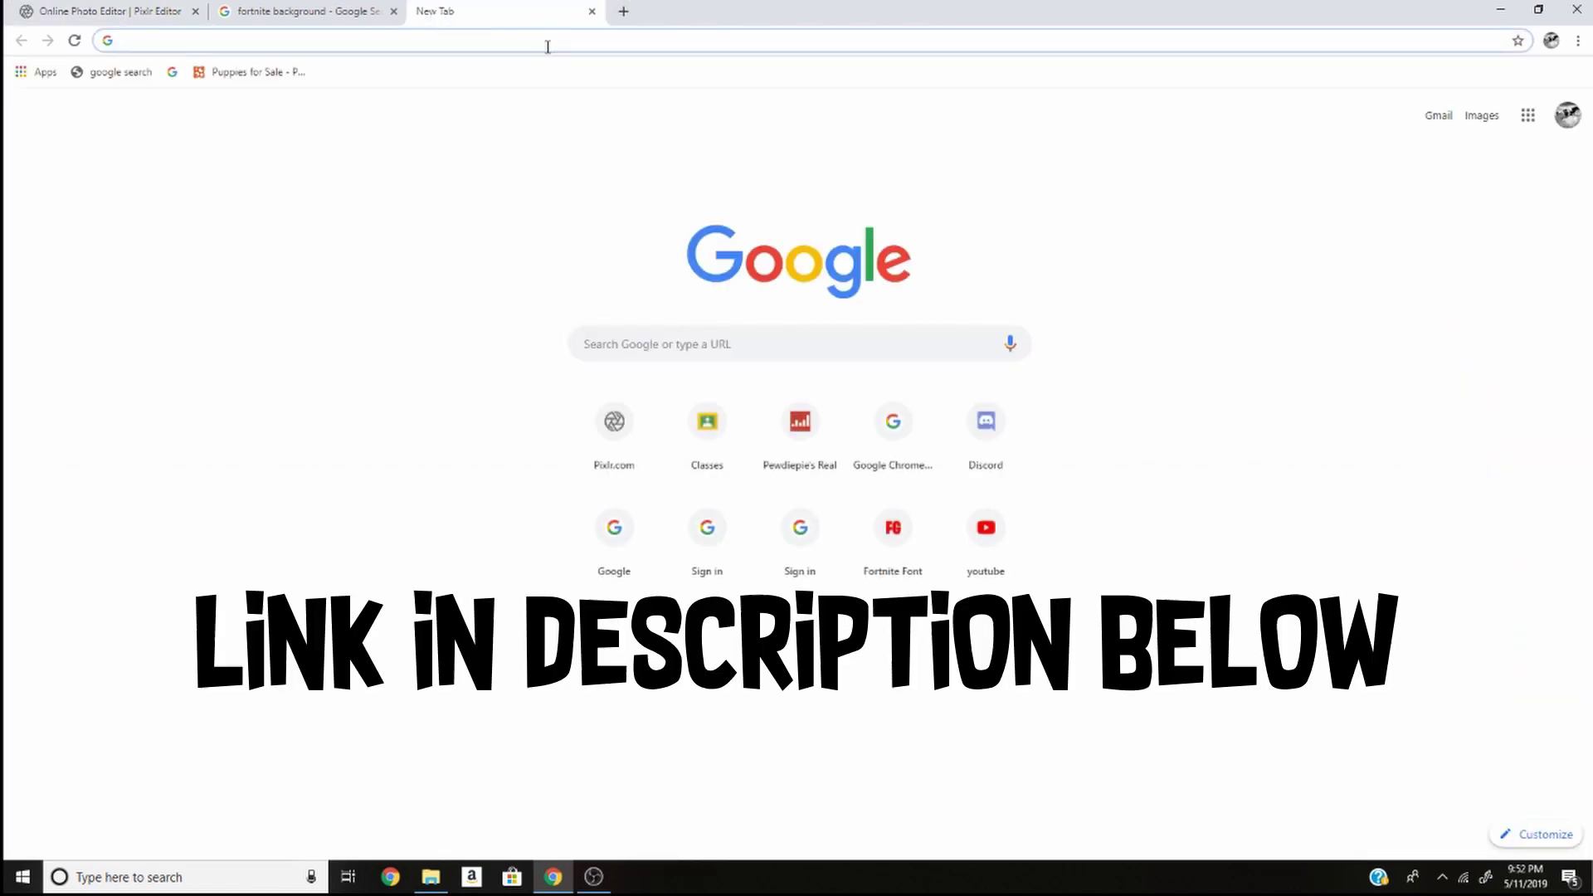
Step: Go to fnbr.co, scroll to the Leviathan outfit and copy its Featured image address
type("fnbr")
key("Return")
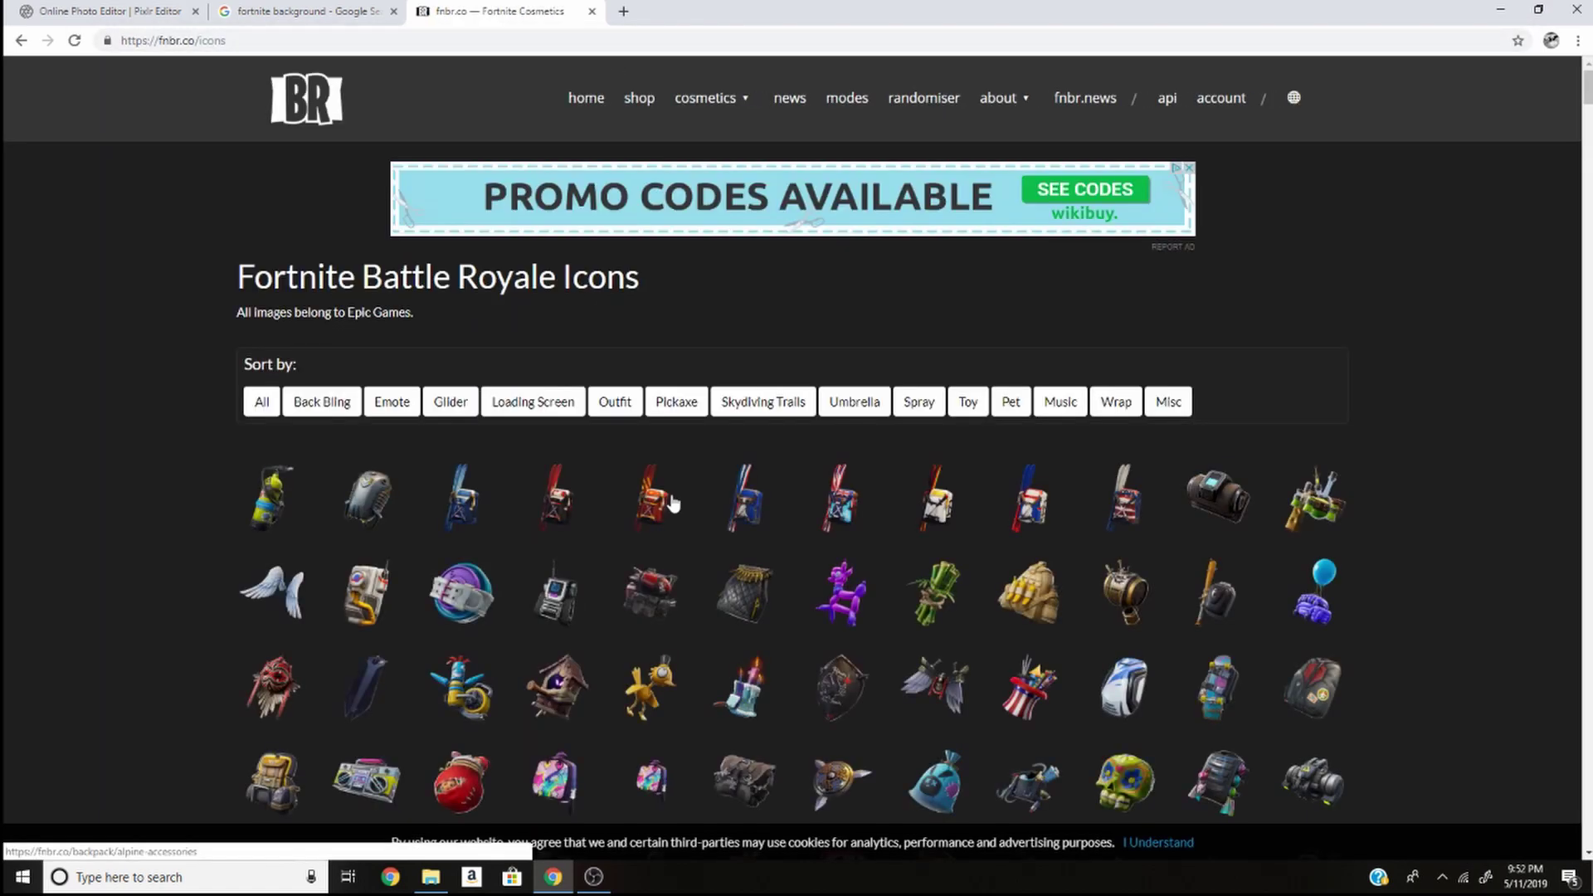
scroll(650, 448, "down", 6)
scroll(741, 504, "down", 15)
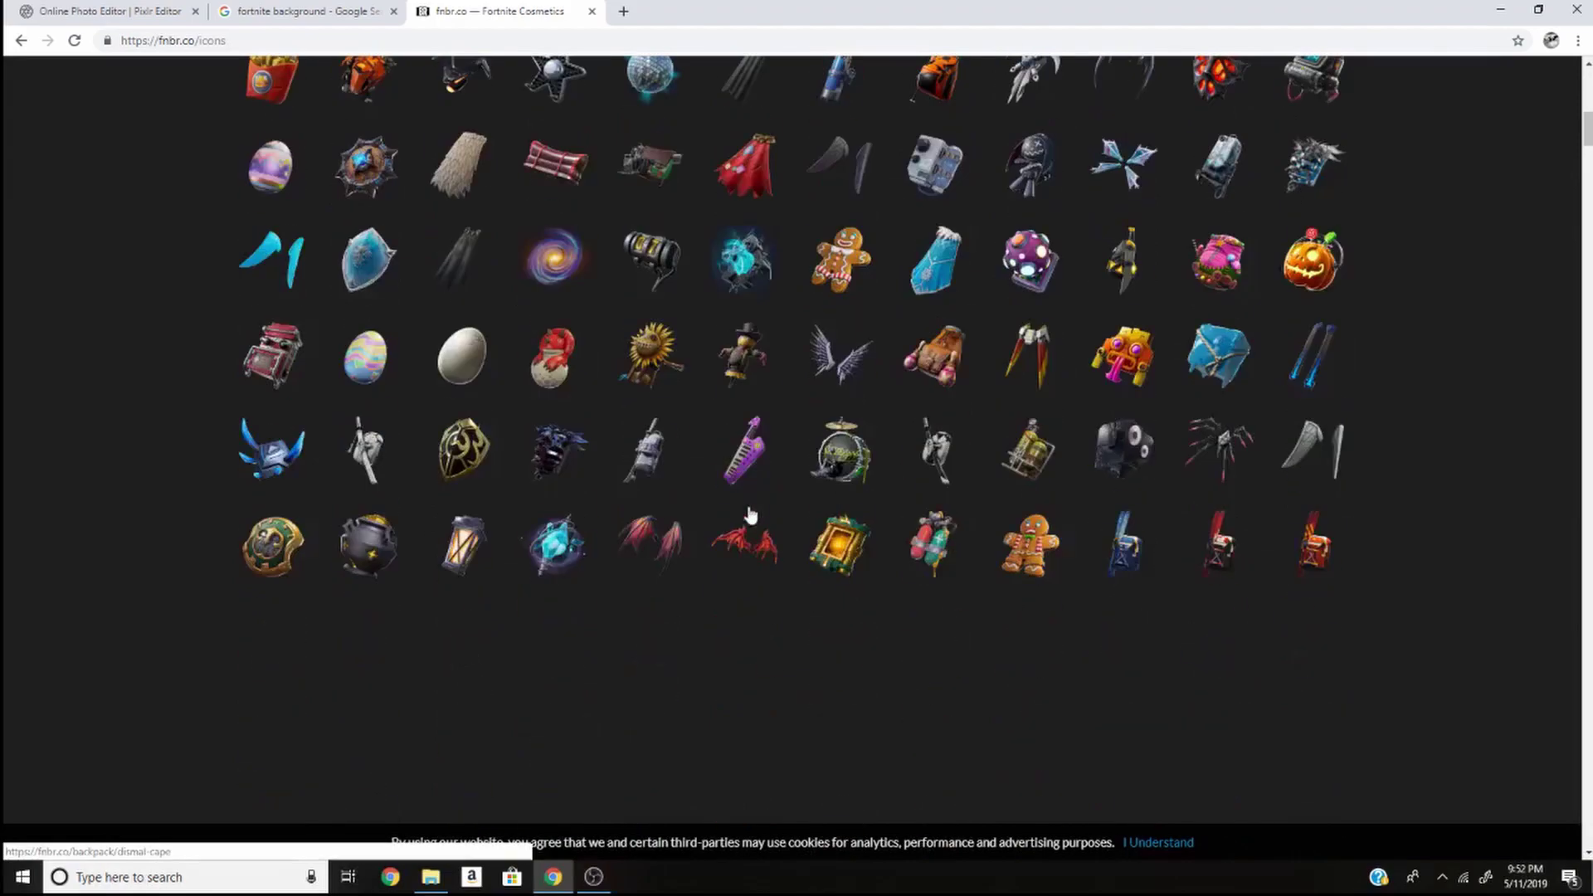
scroll(770, 504, "down", 8)
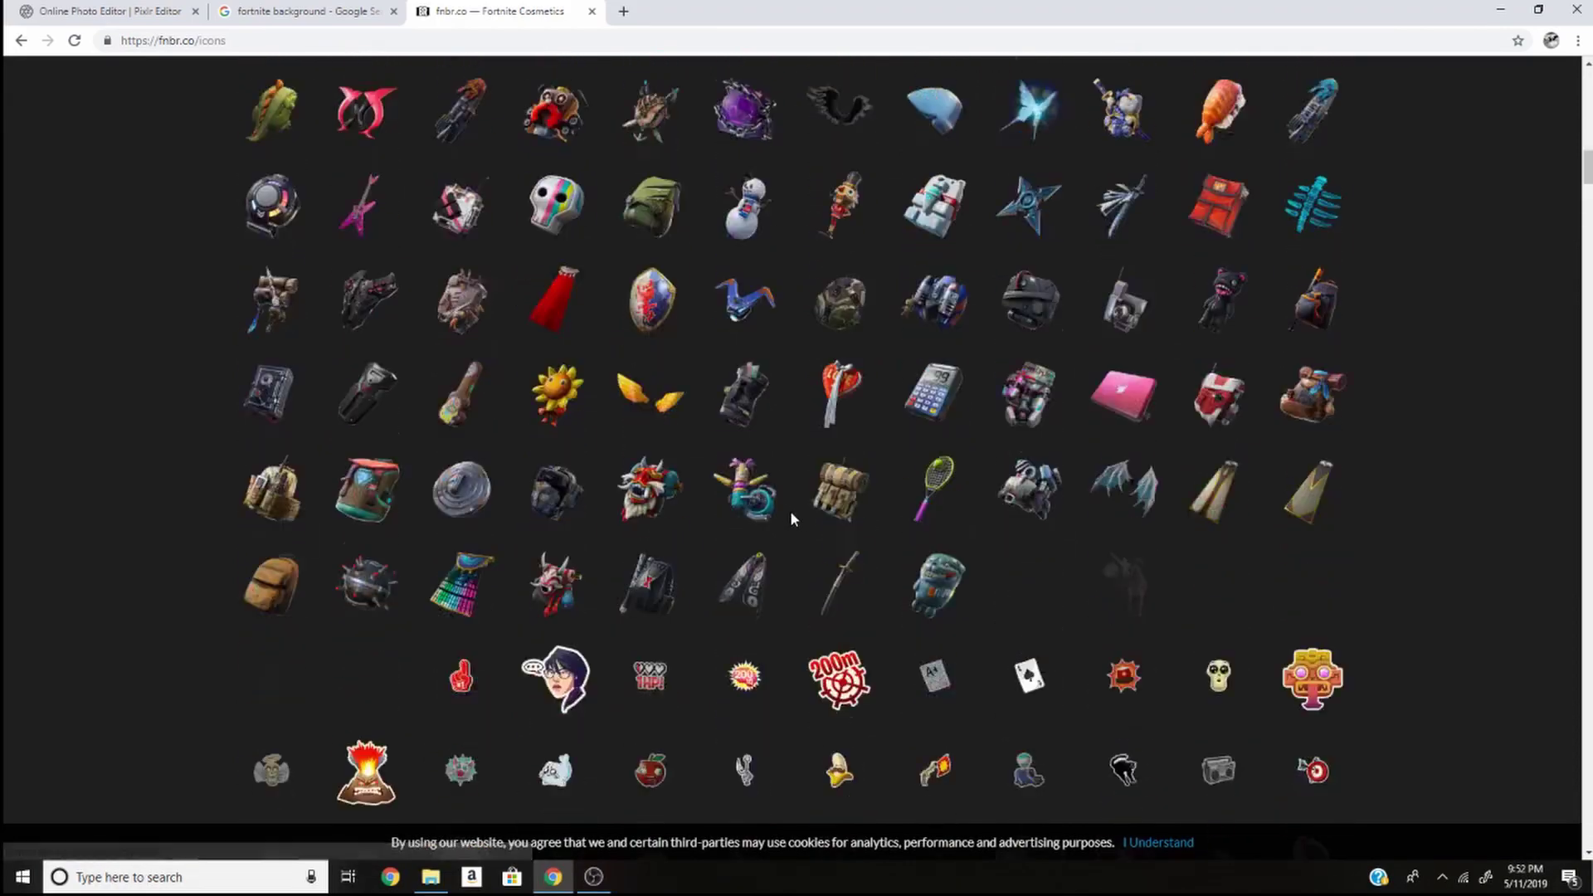
scroll(793, 516, "down", 15)
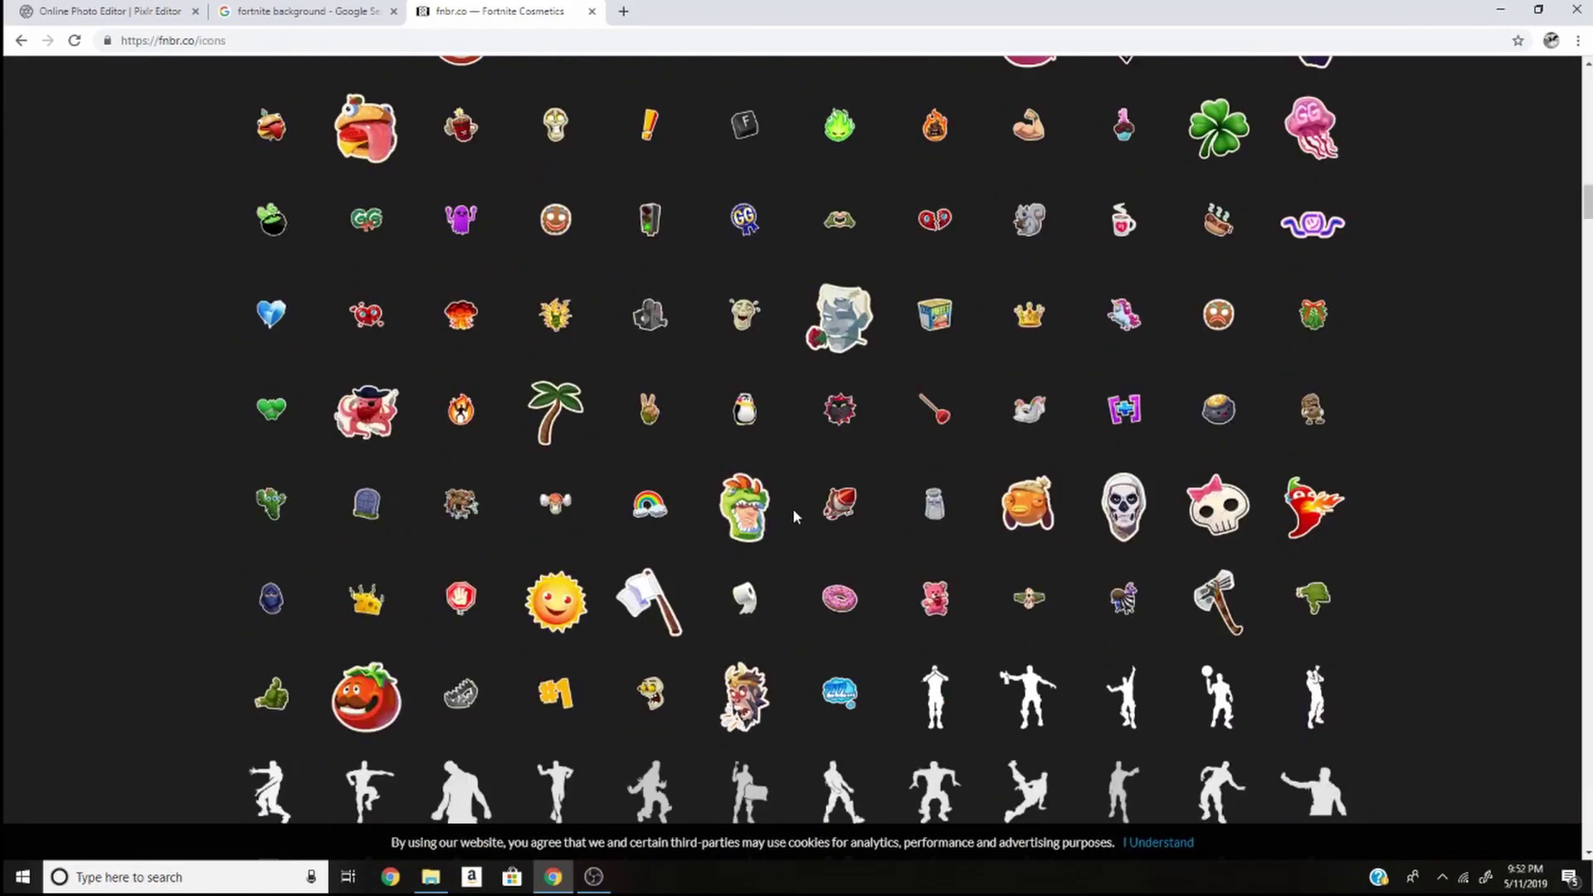
scroll(840, 575, "down", 15)
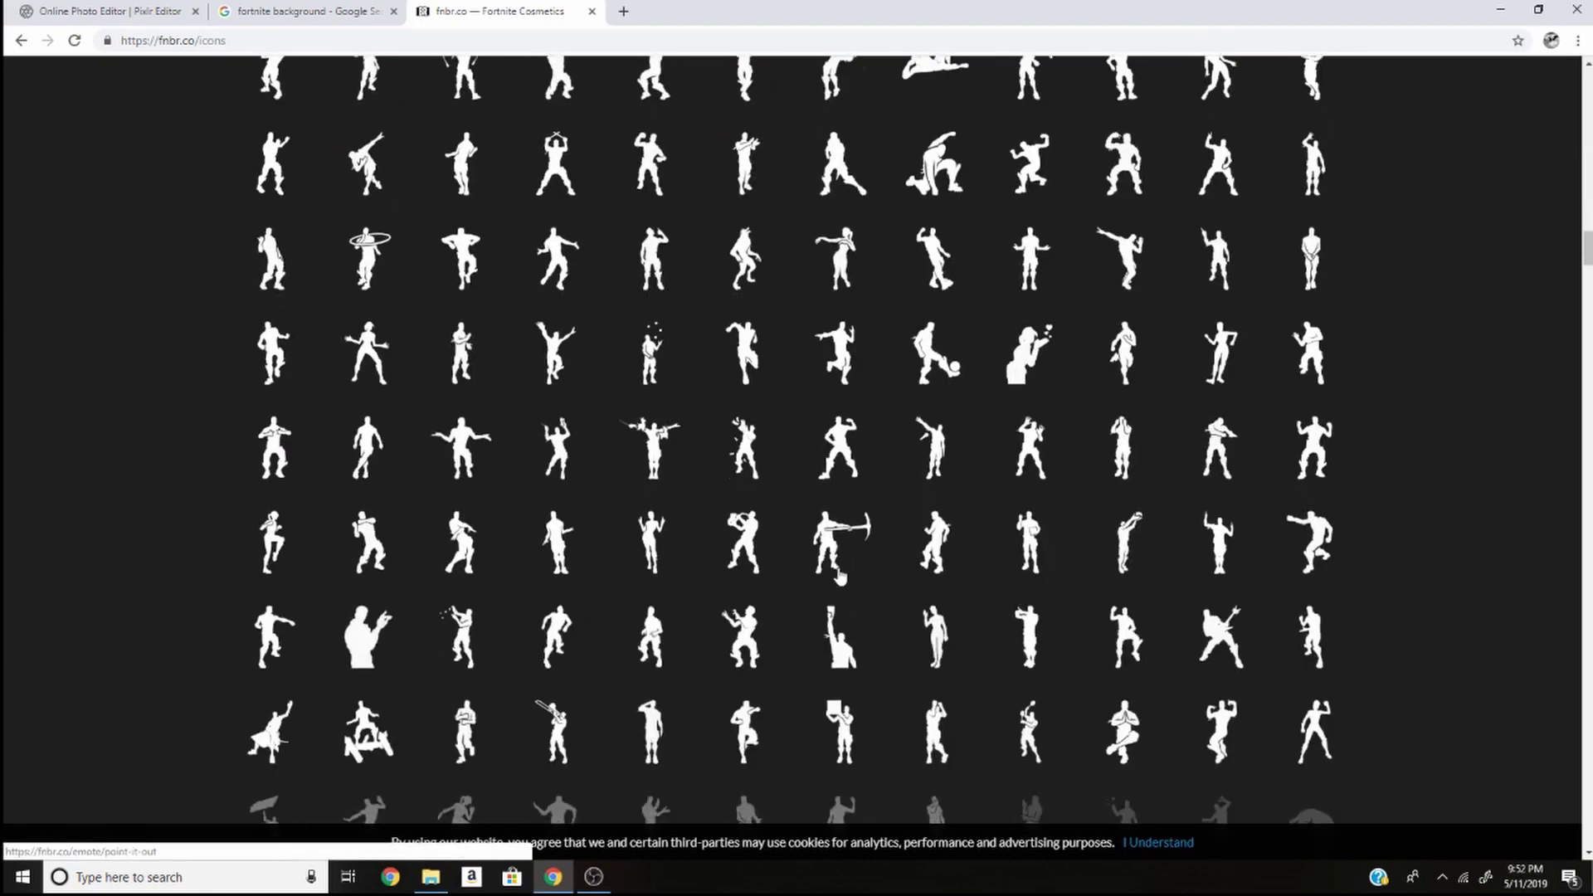
scroll(798, 523, "down", 15)
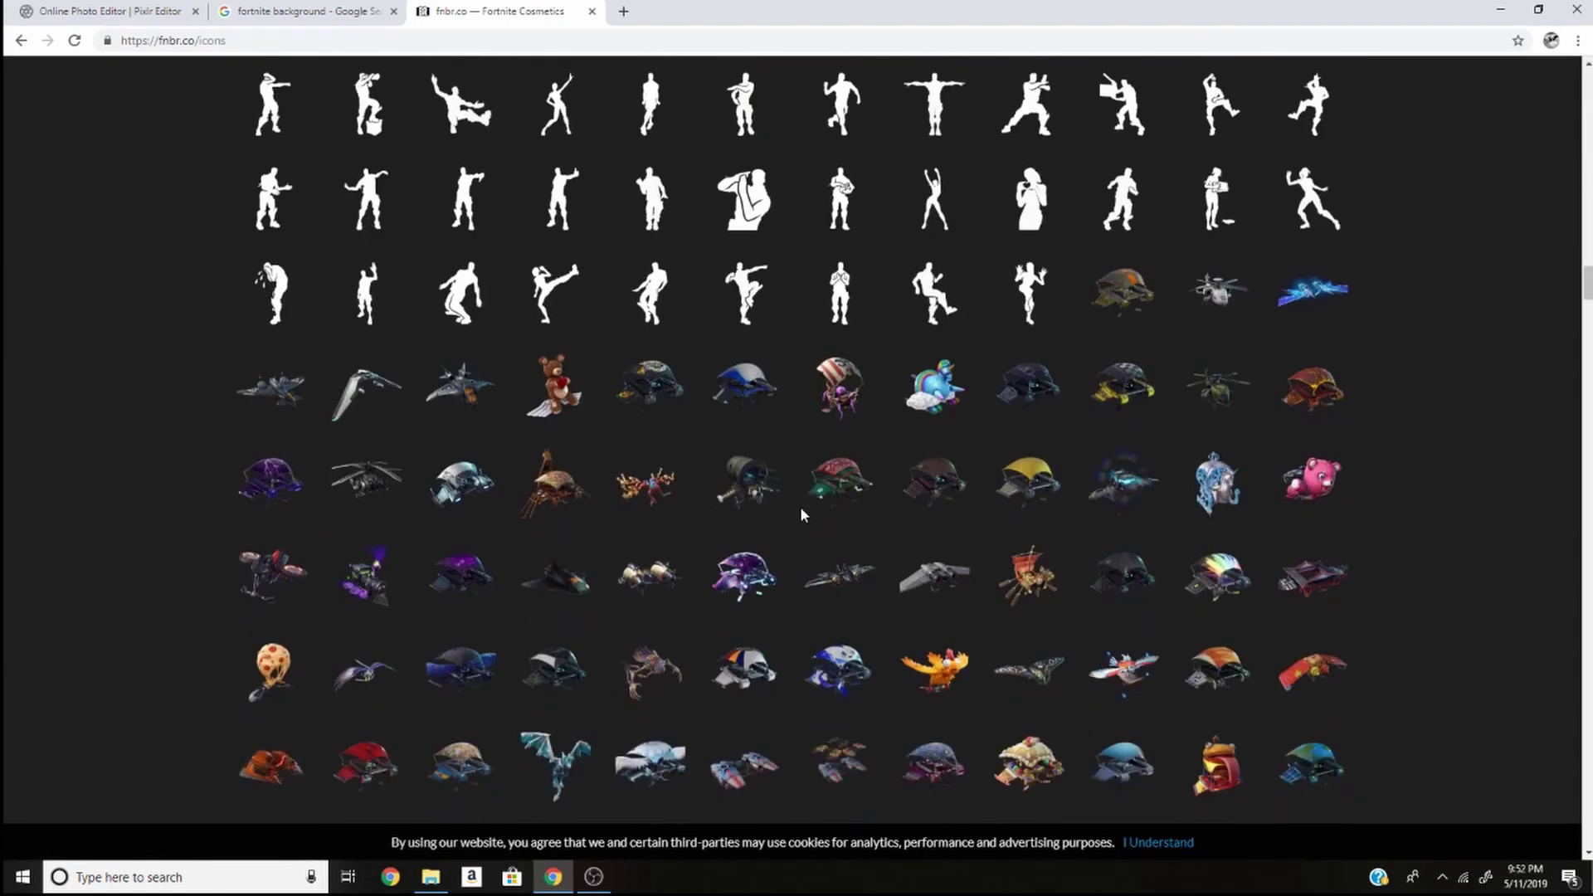
scroll(880, 475, "down", 15)
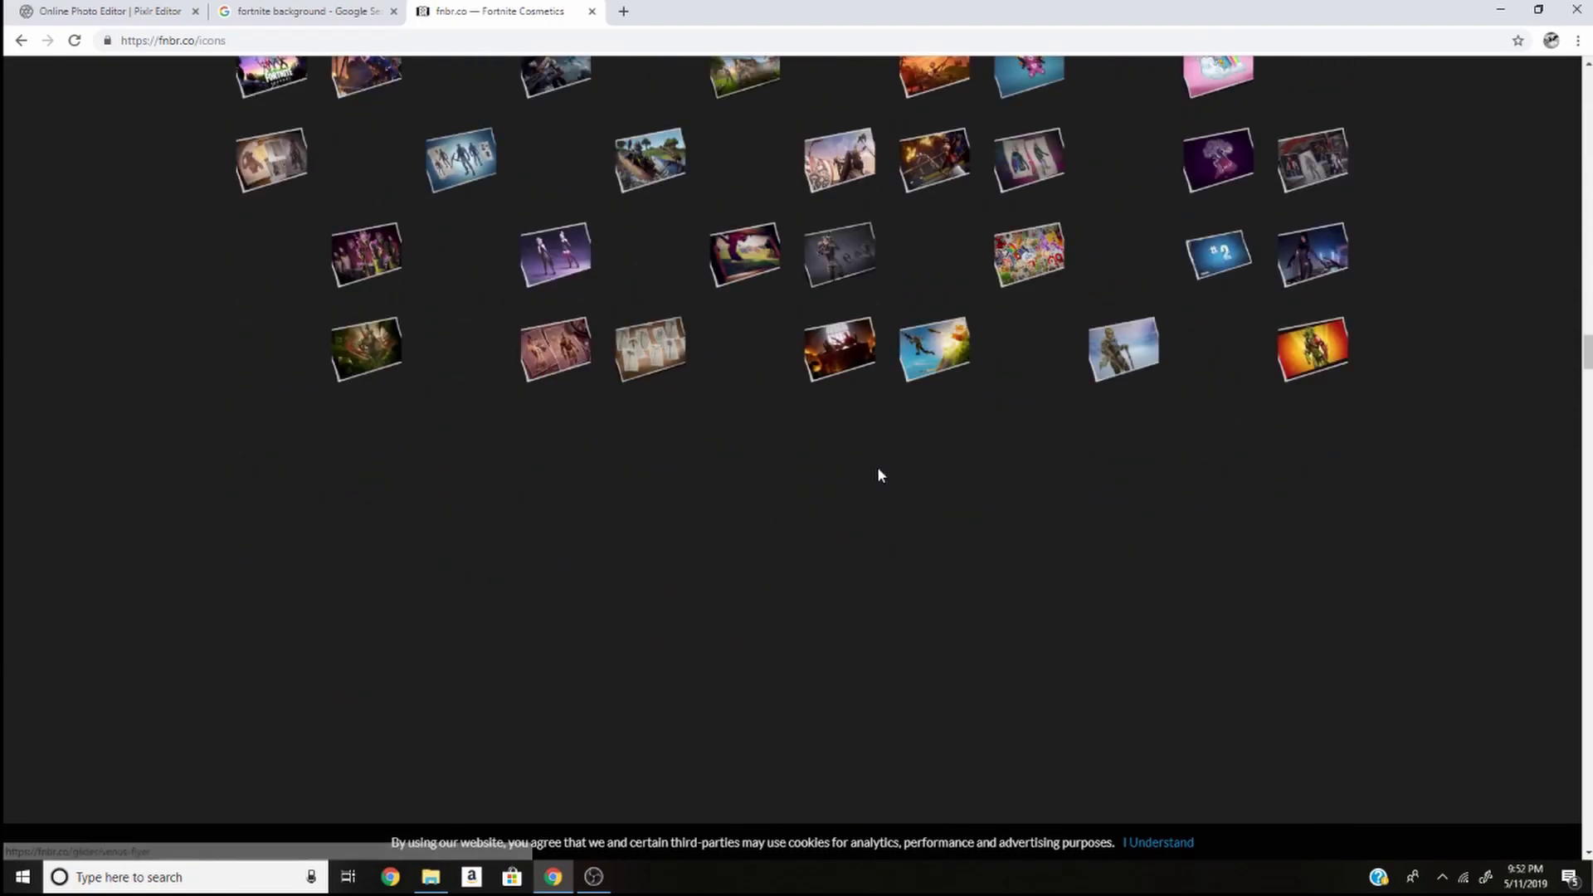
scroll(880, 474, "down", 10)
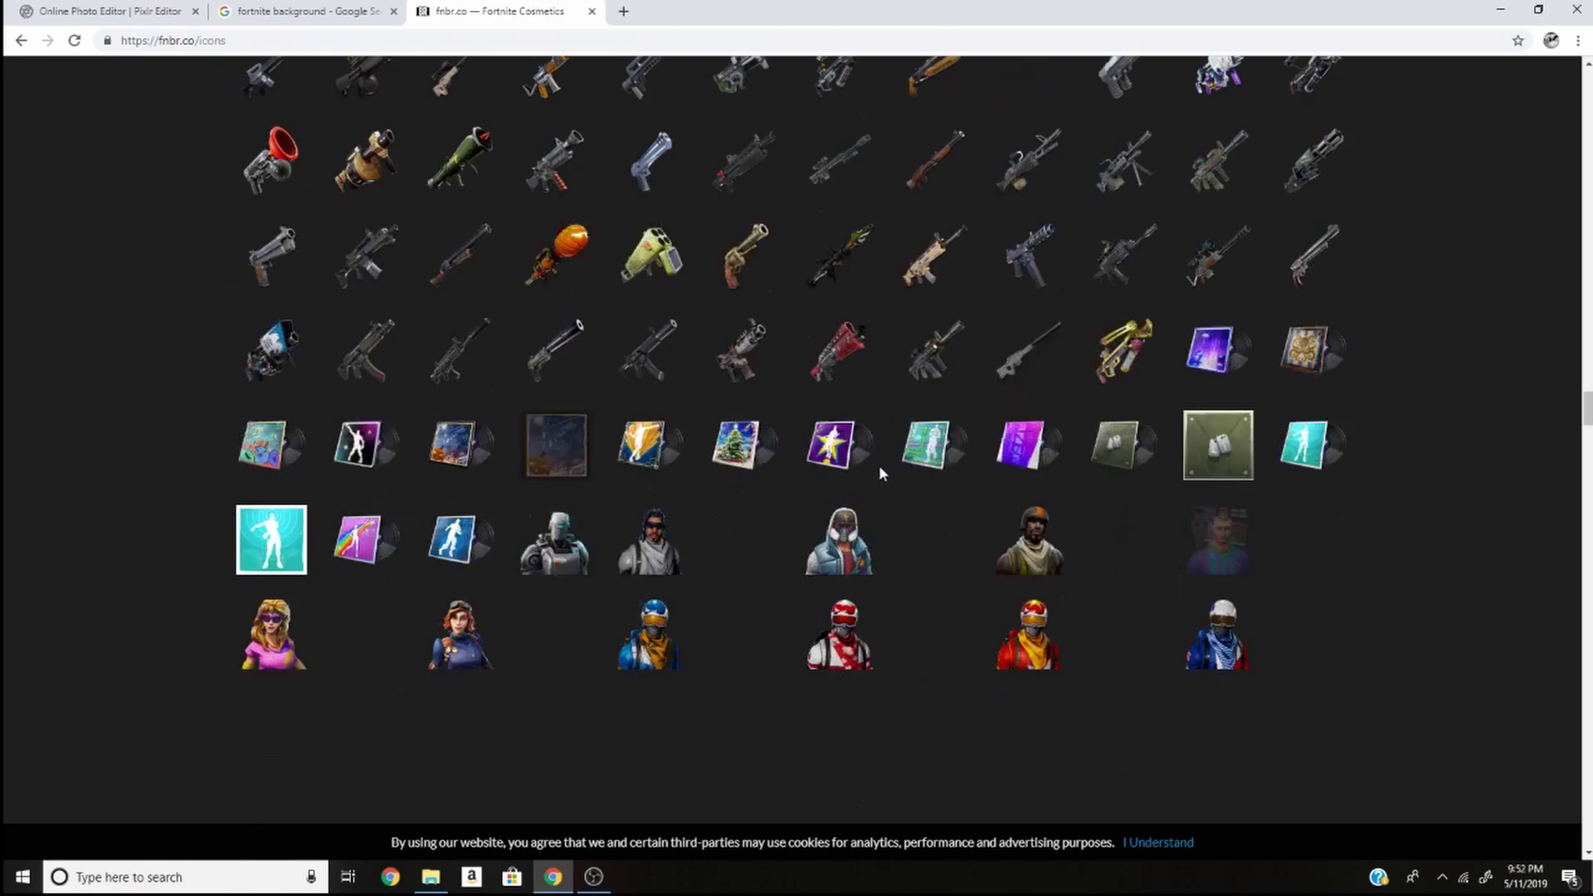
scroll(905, 465, "down", 2)
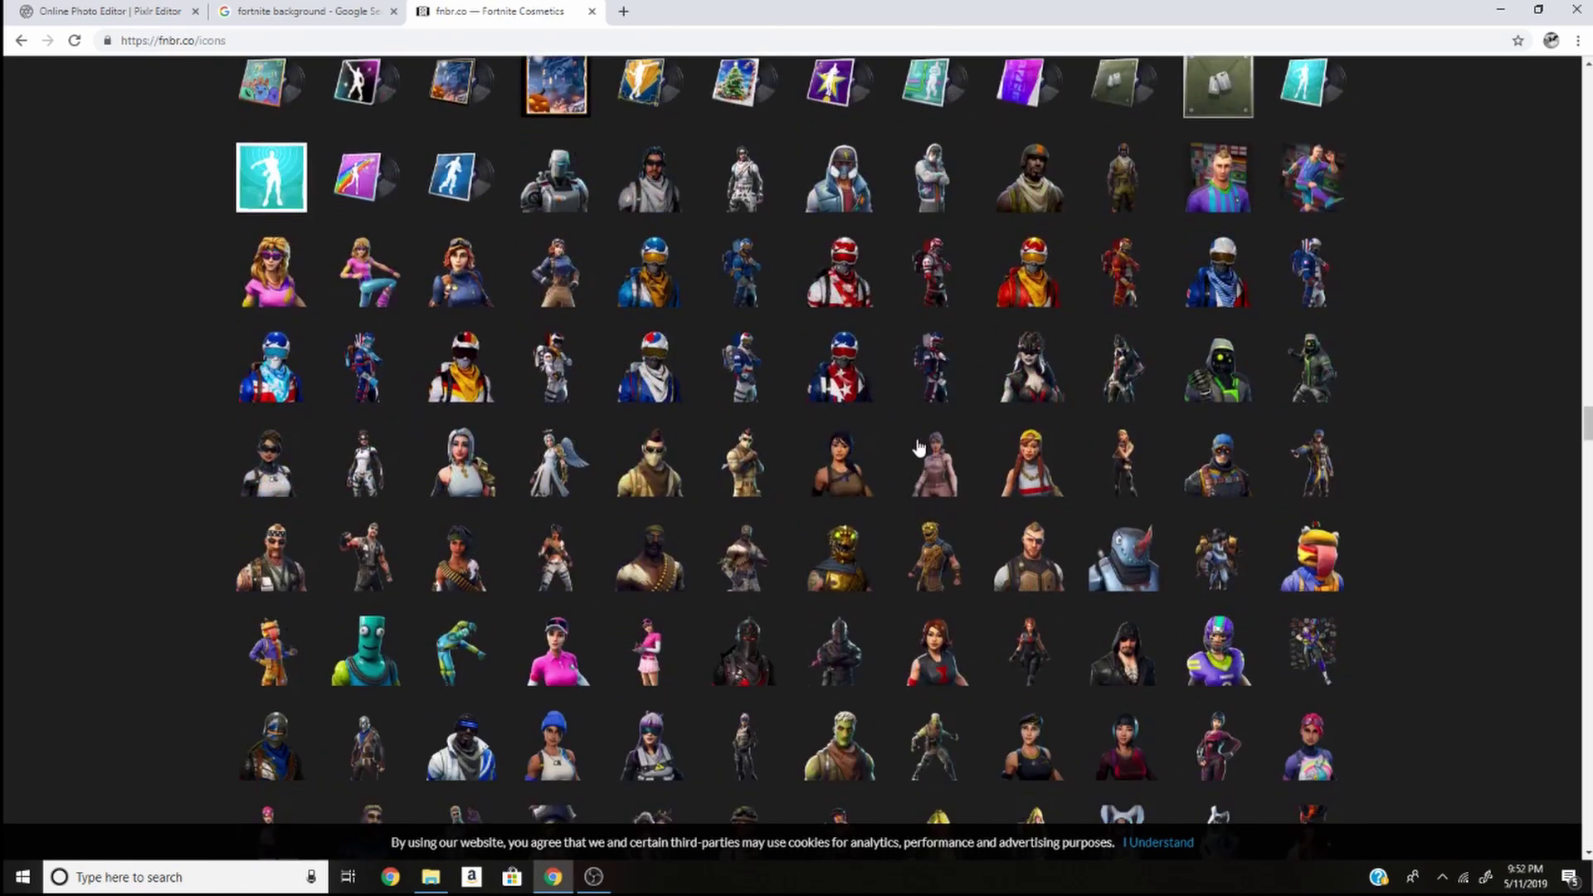
scroll(1068, 341, "down", 4)
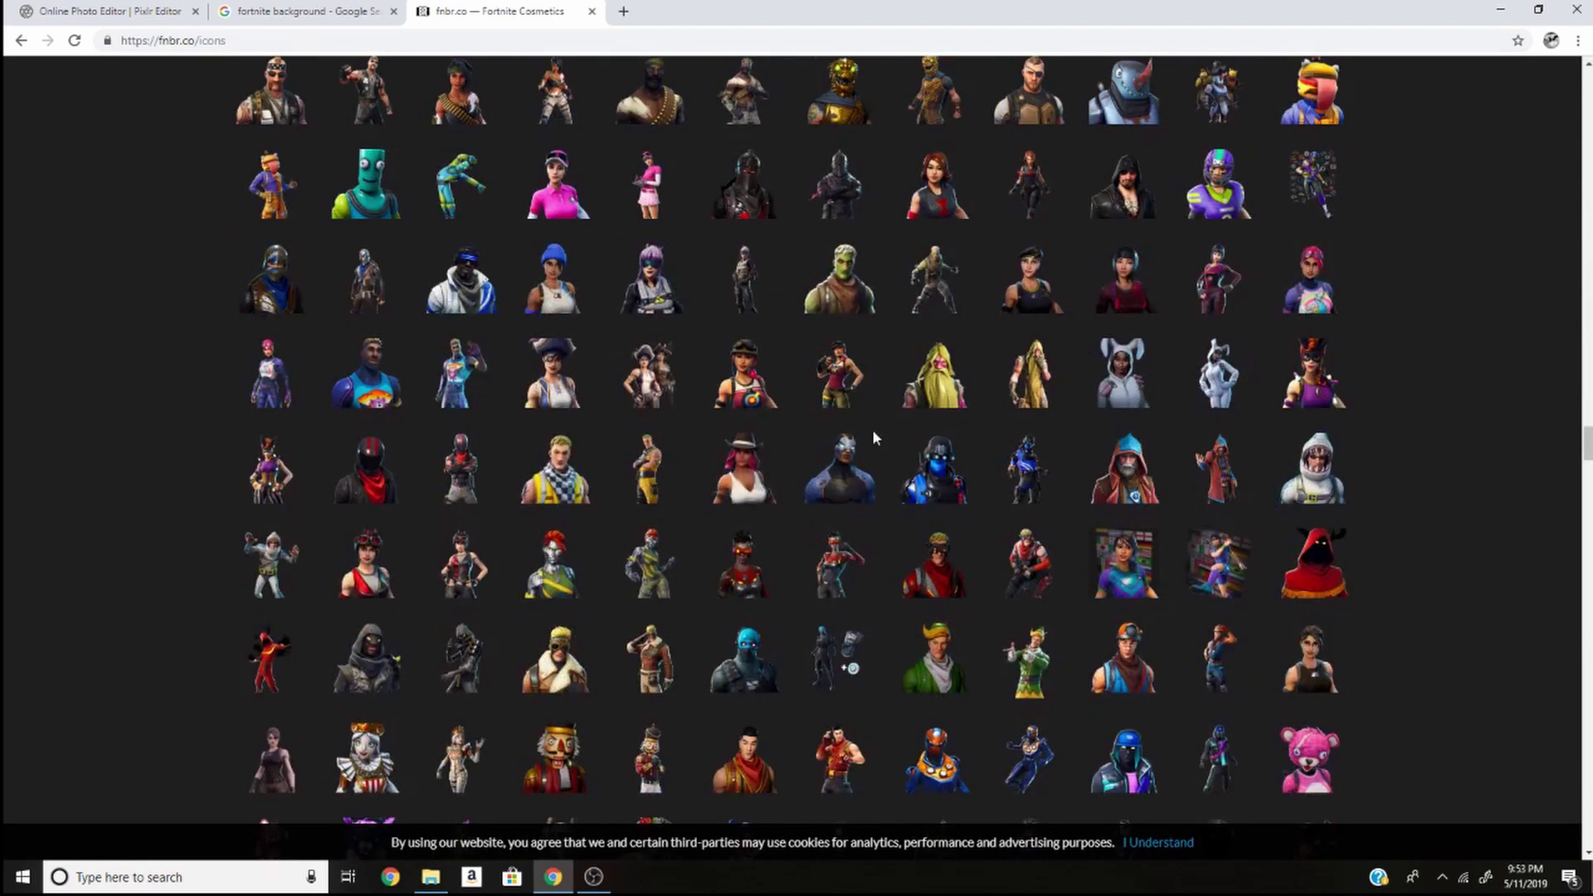
scroll(564, 685, "down", 4)
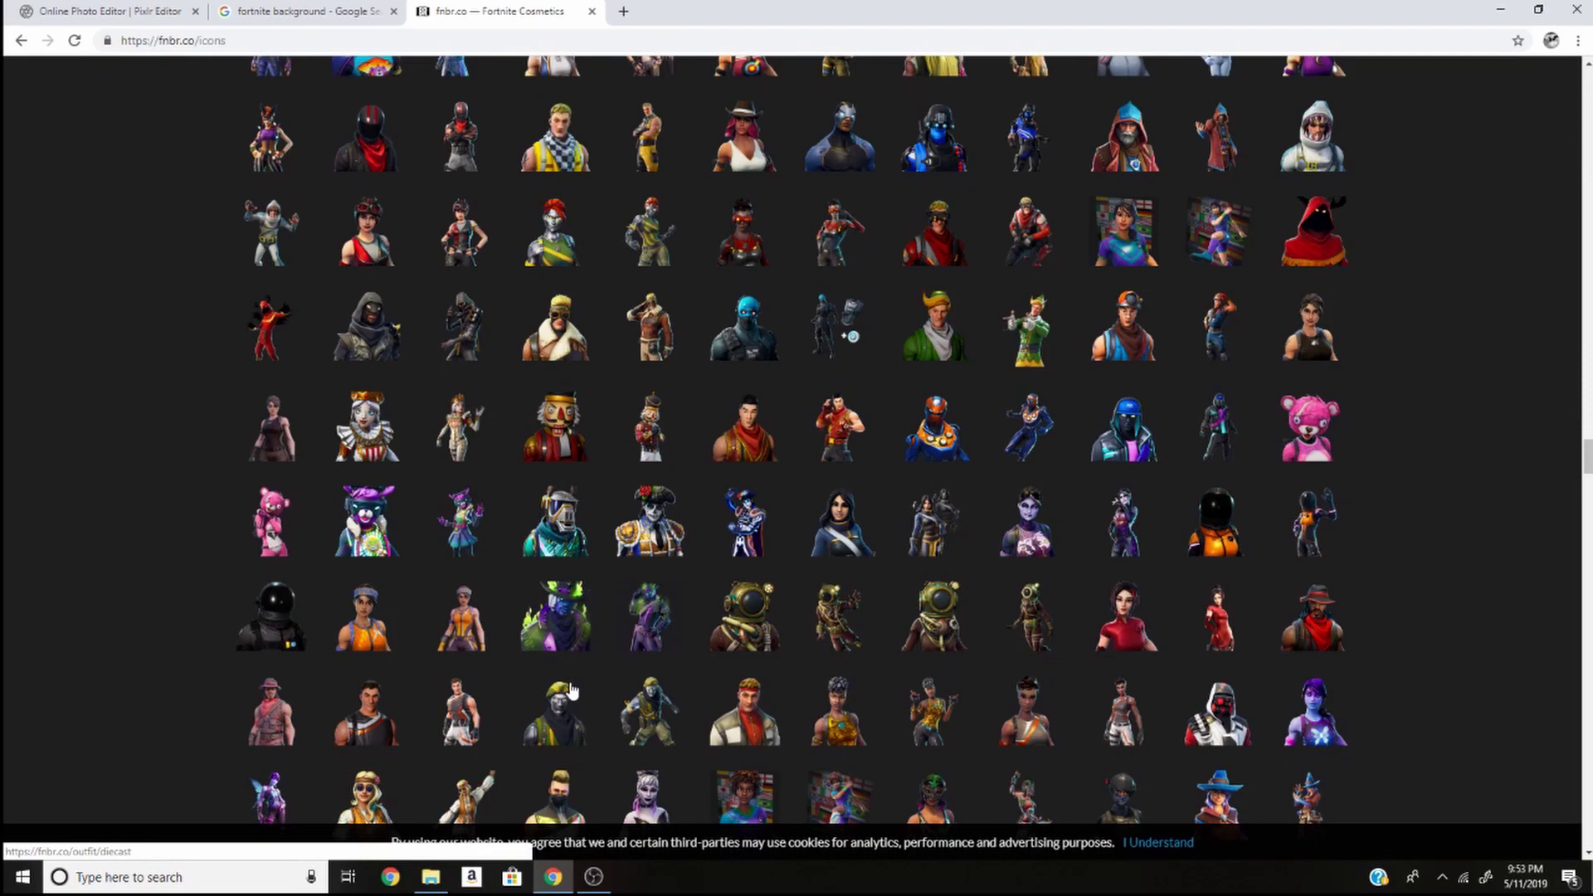
scroll(583, 688, "down", 5)
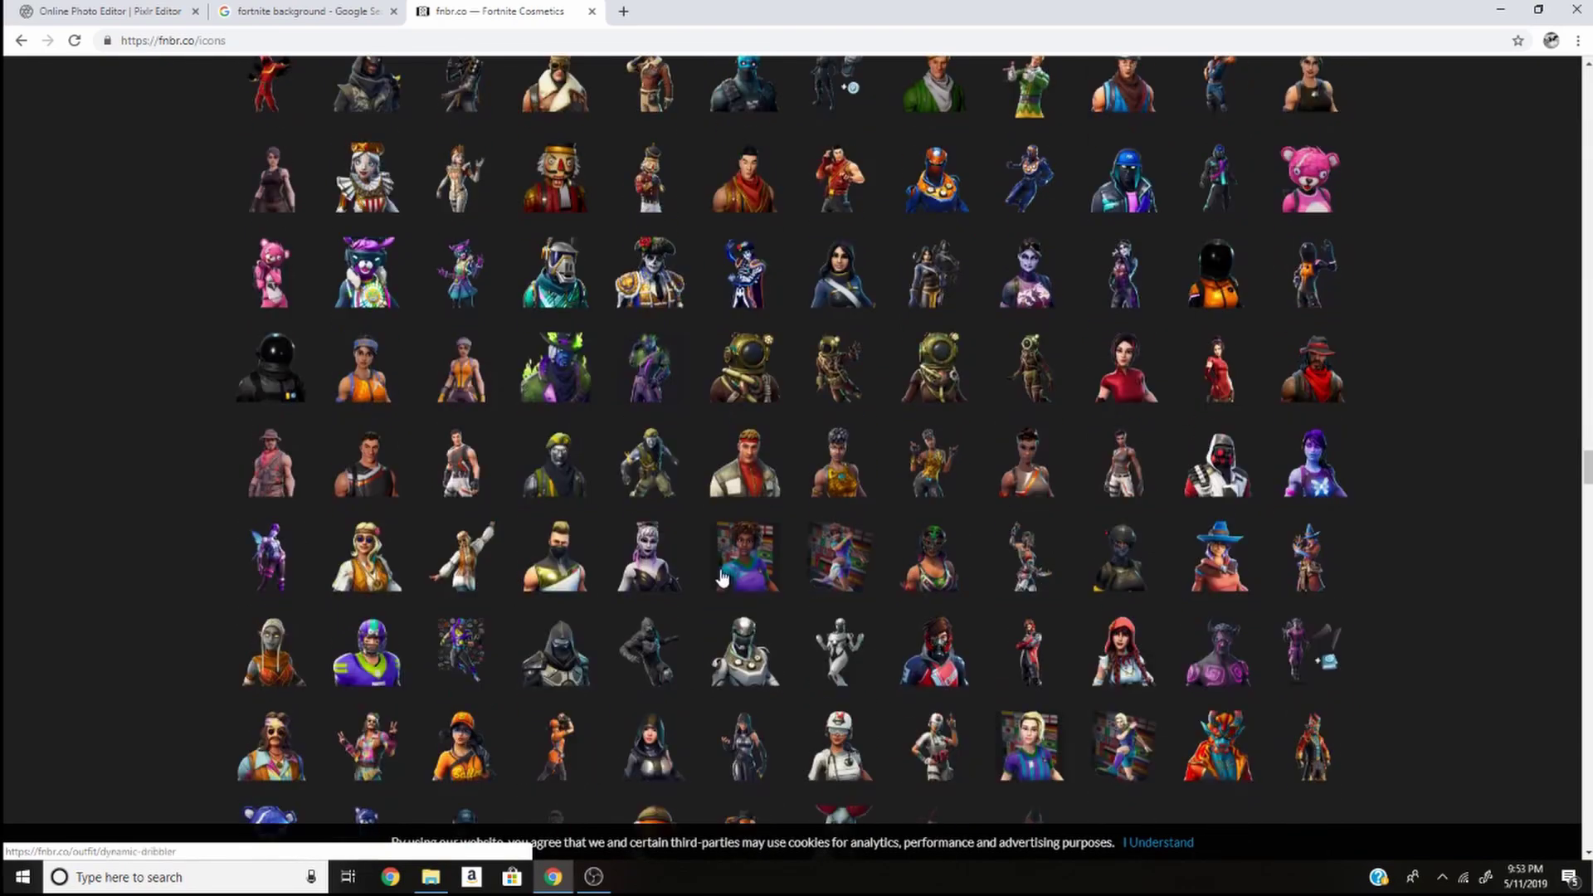
scroll(864, 370, "down", 2)
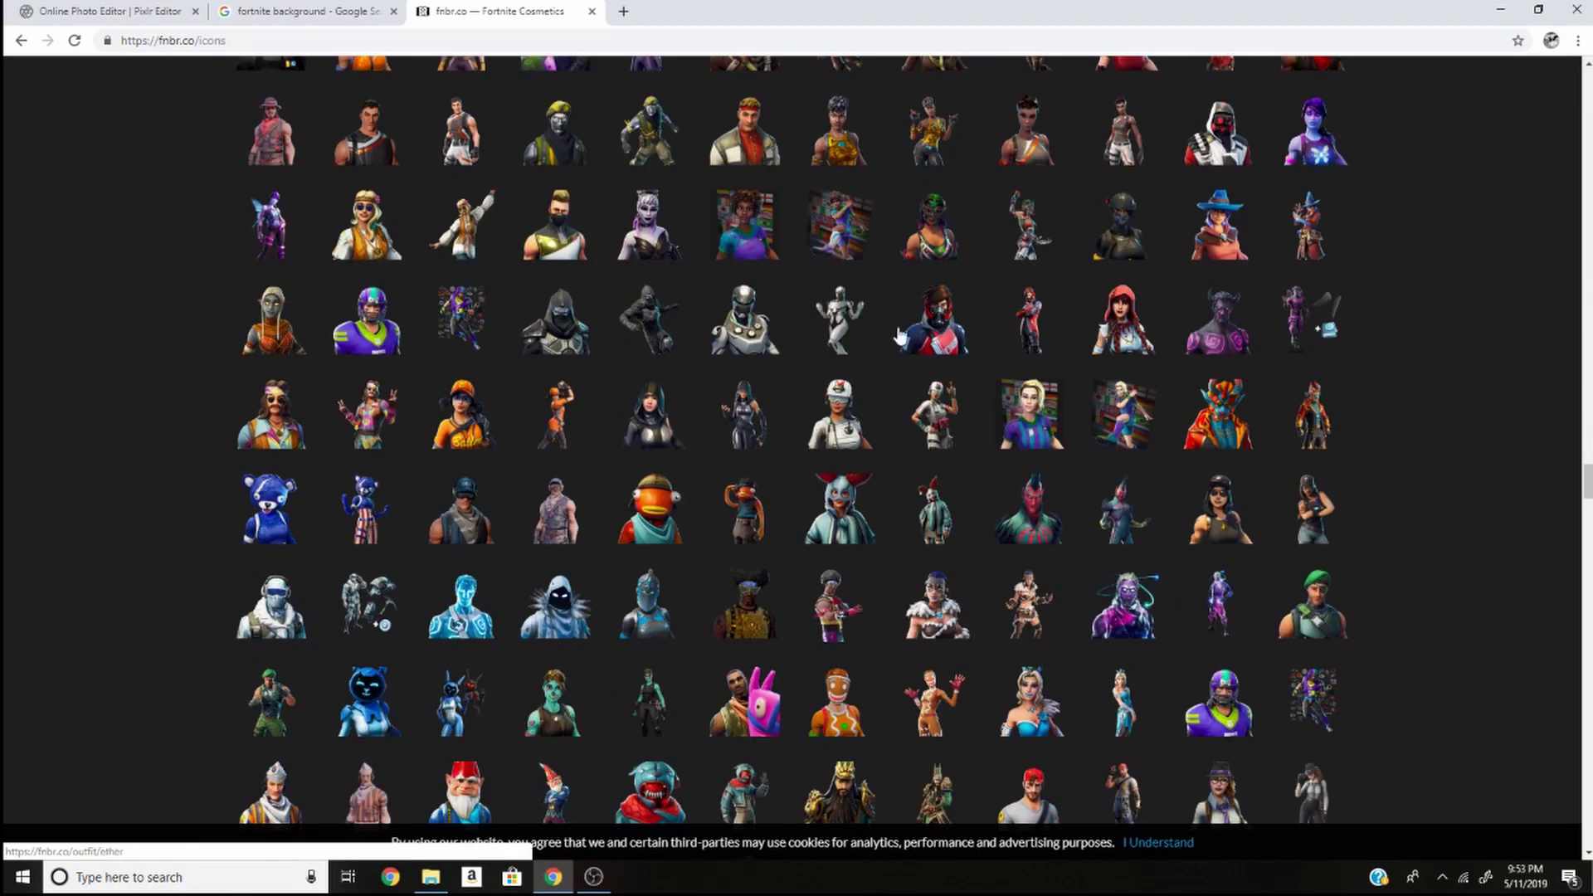
scroll(672, 515, "down", 1)
scroll(348, 528, "down", 1)
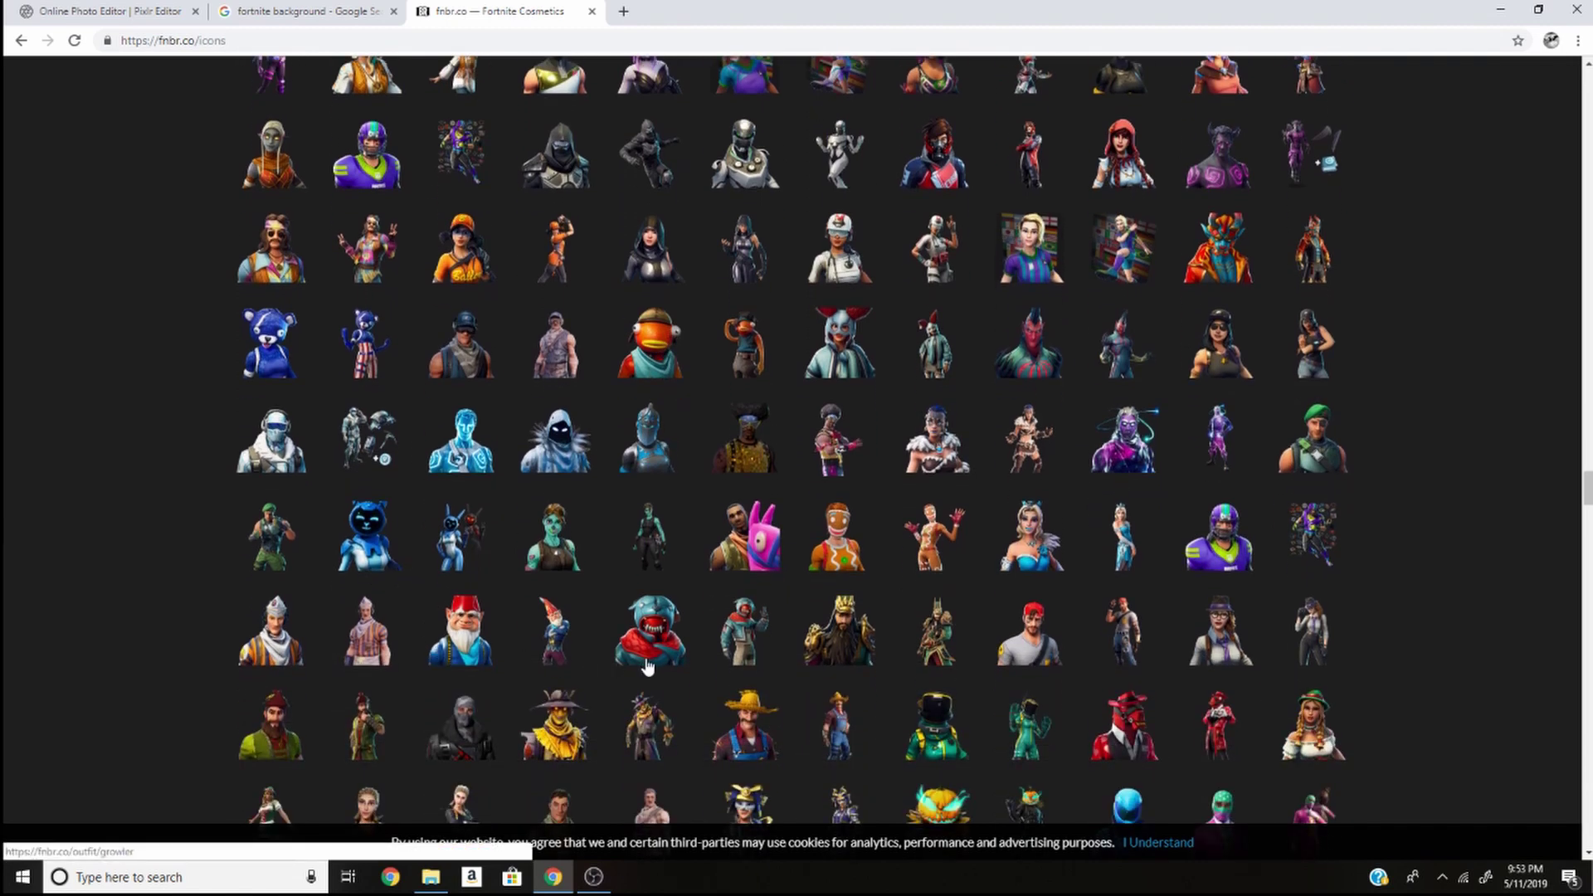
scroll(620, 637, "down", 4)
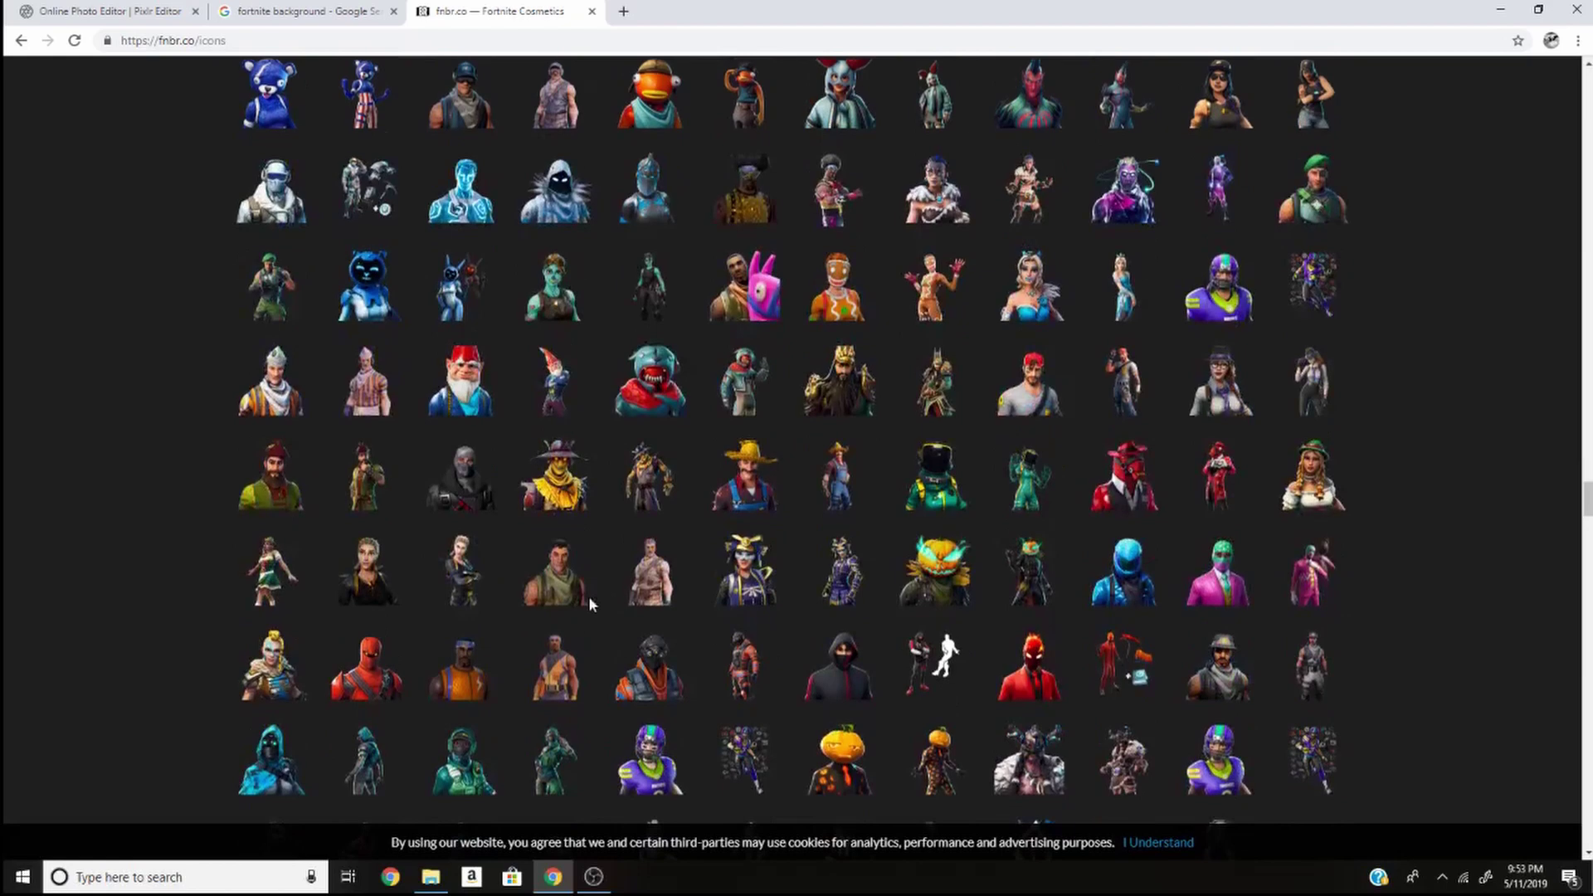
scroll(656, 581, "down", 2)
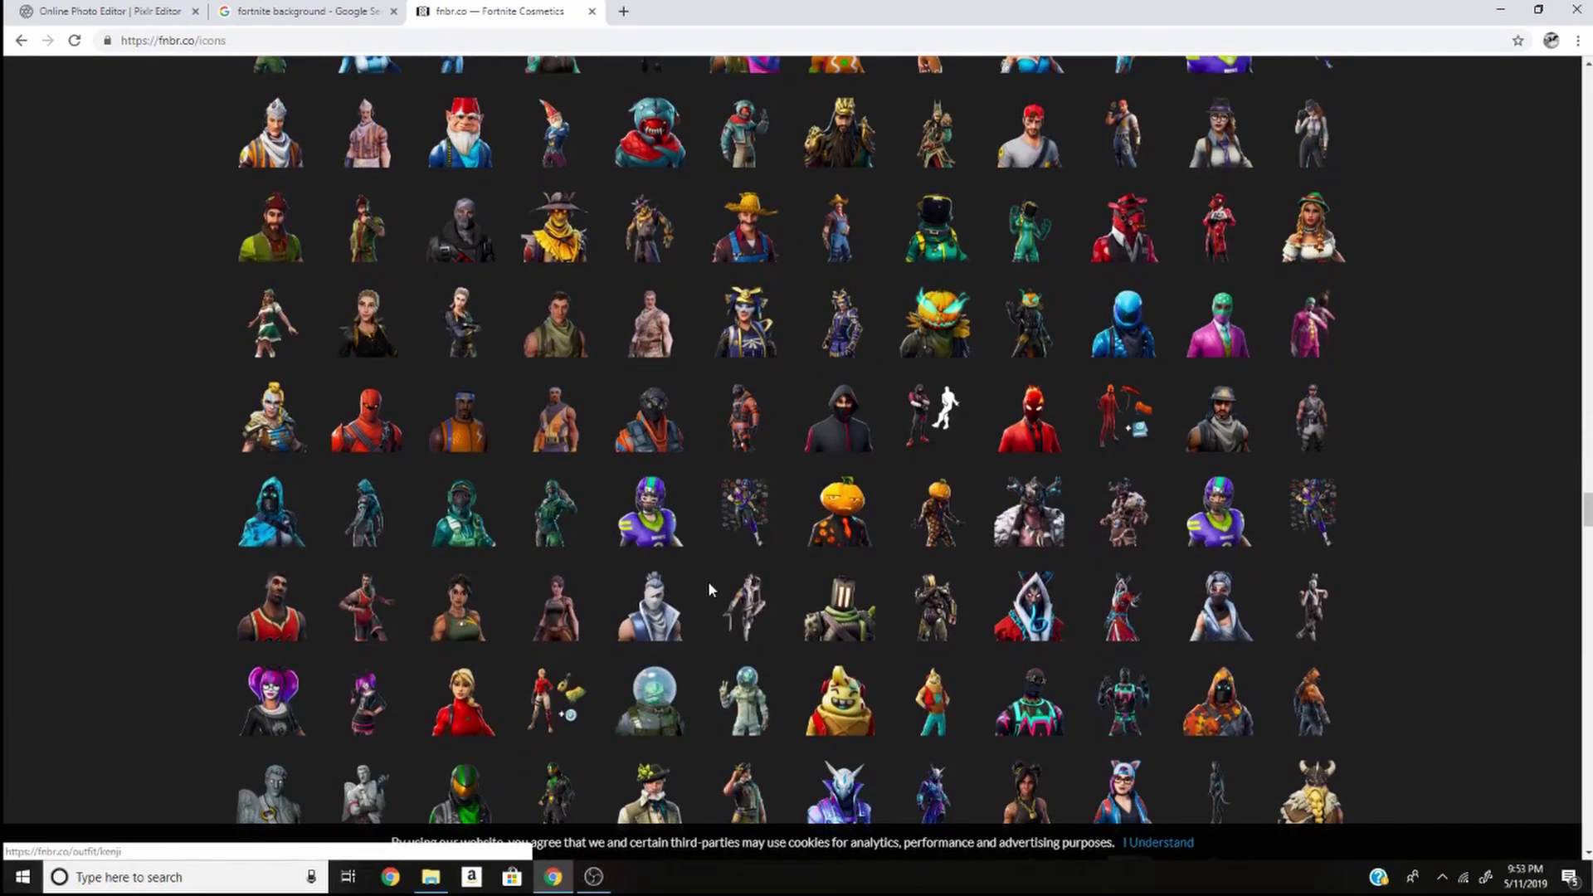
scroll(709, 589, "down", 1)
scroll(708, 592, "down", 1)
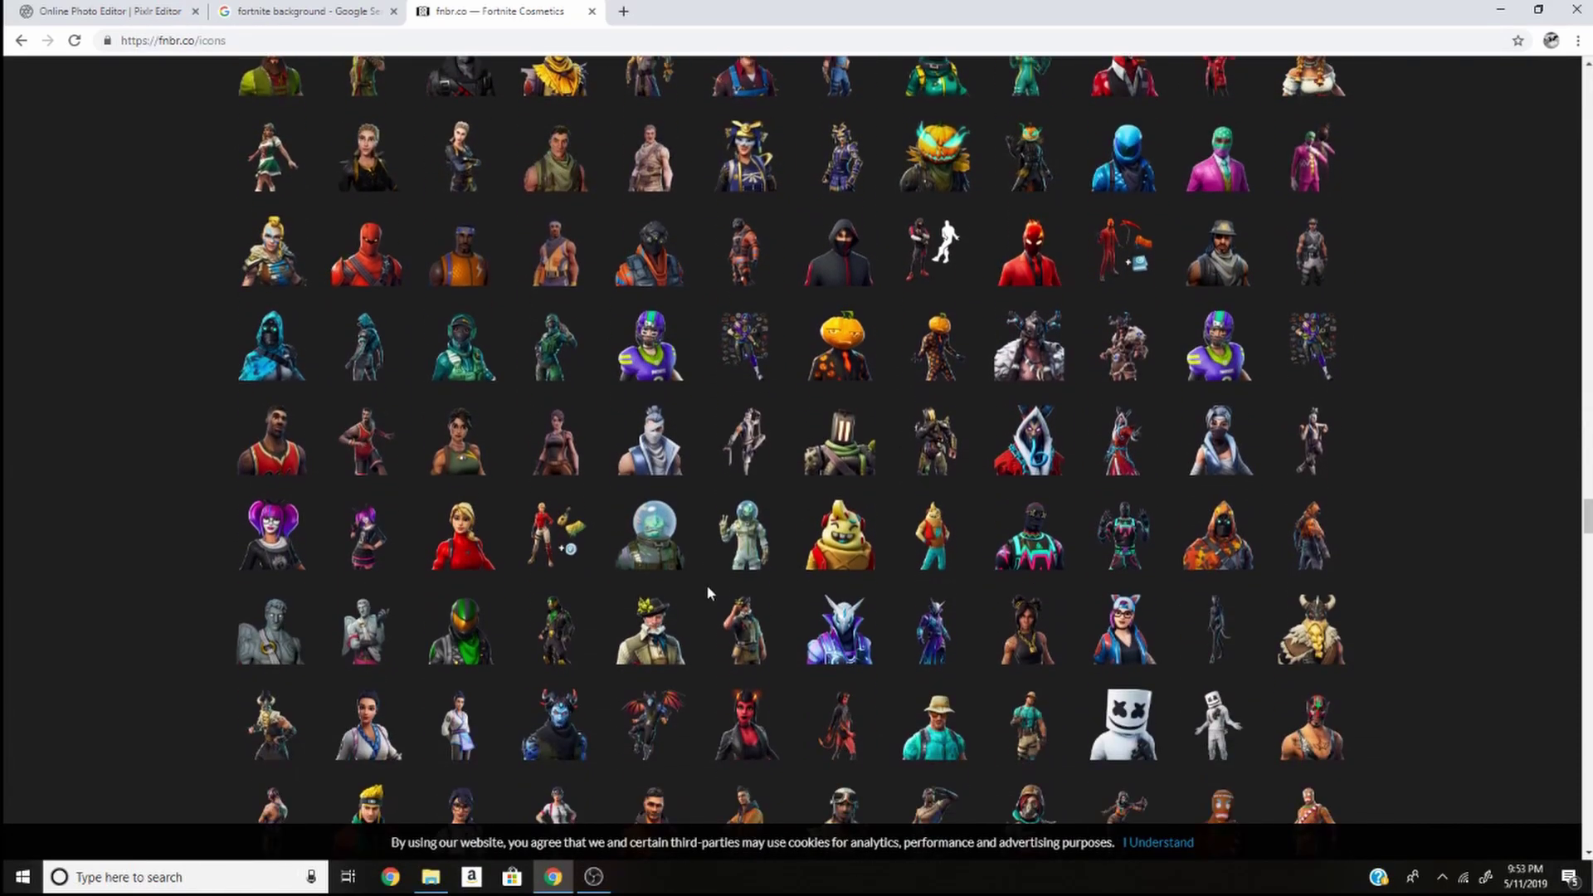
scroll(615, 579, "down", 1)
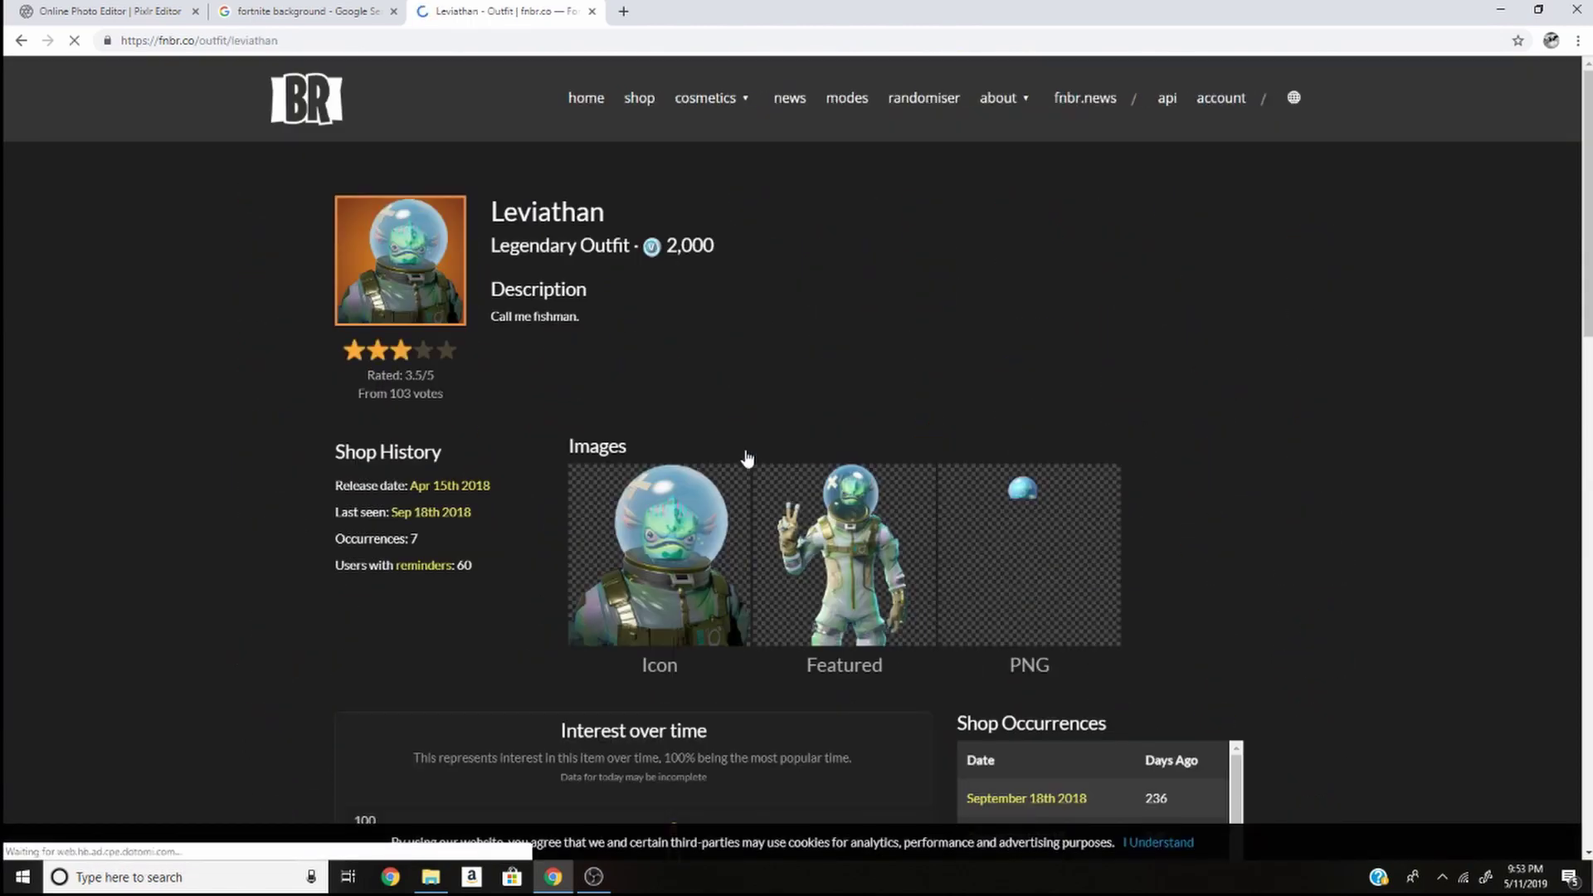
right_click(872, 613)
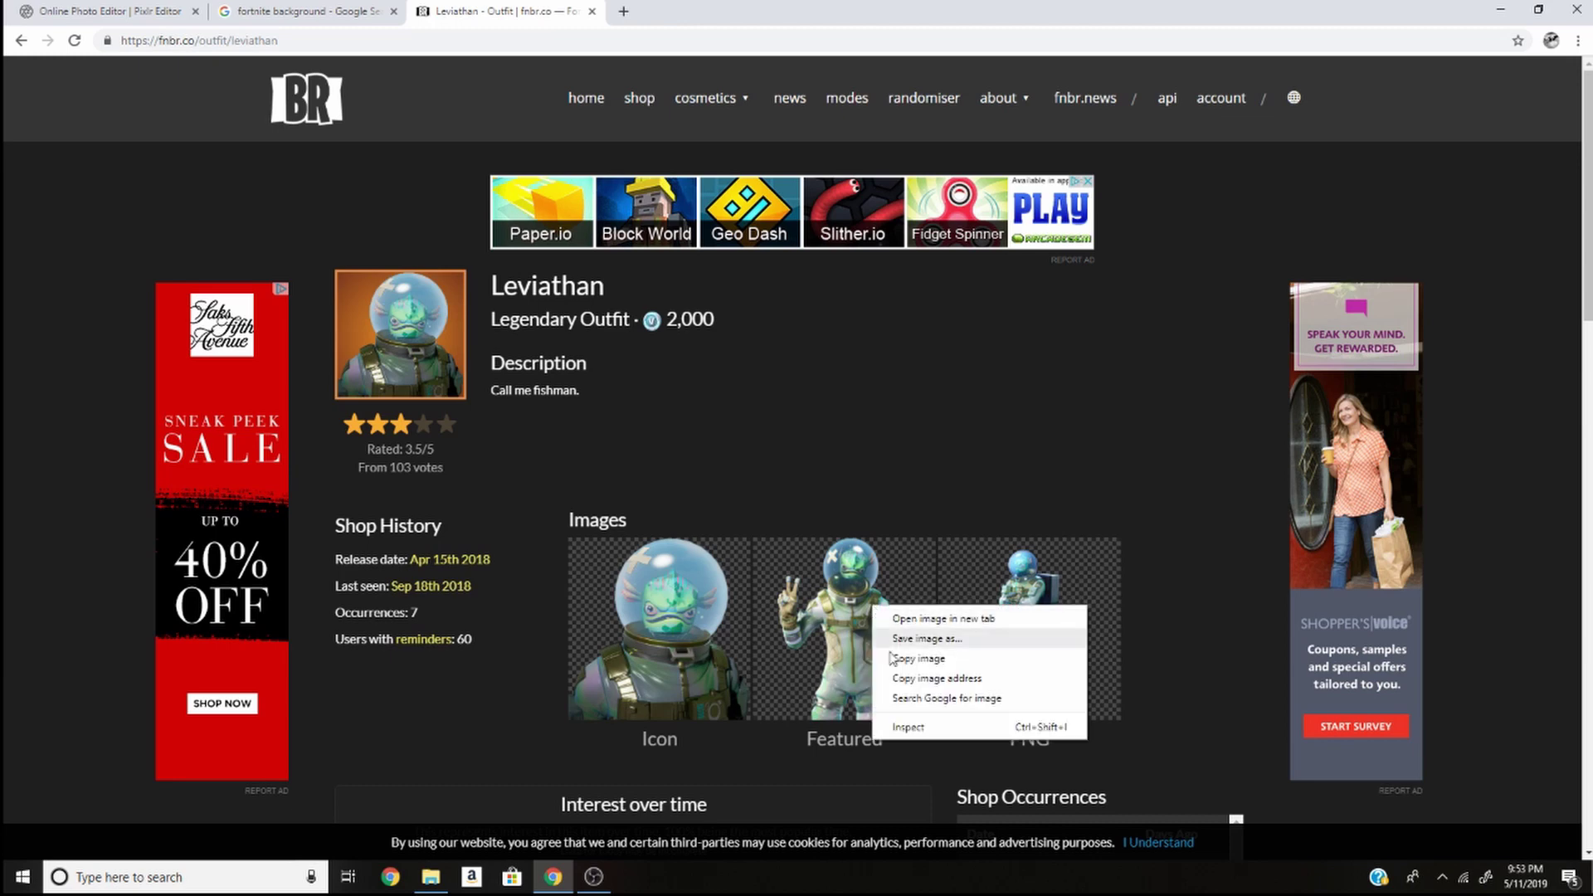
left_click(908, 680)
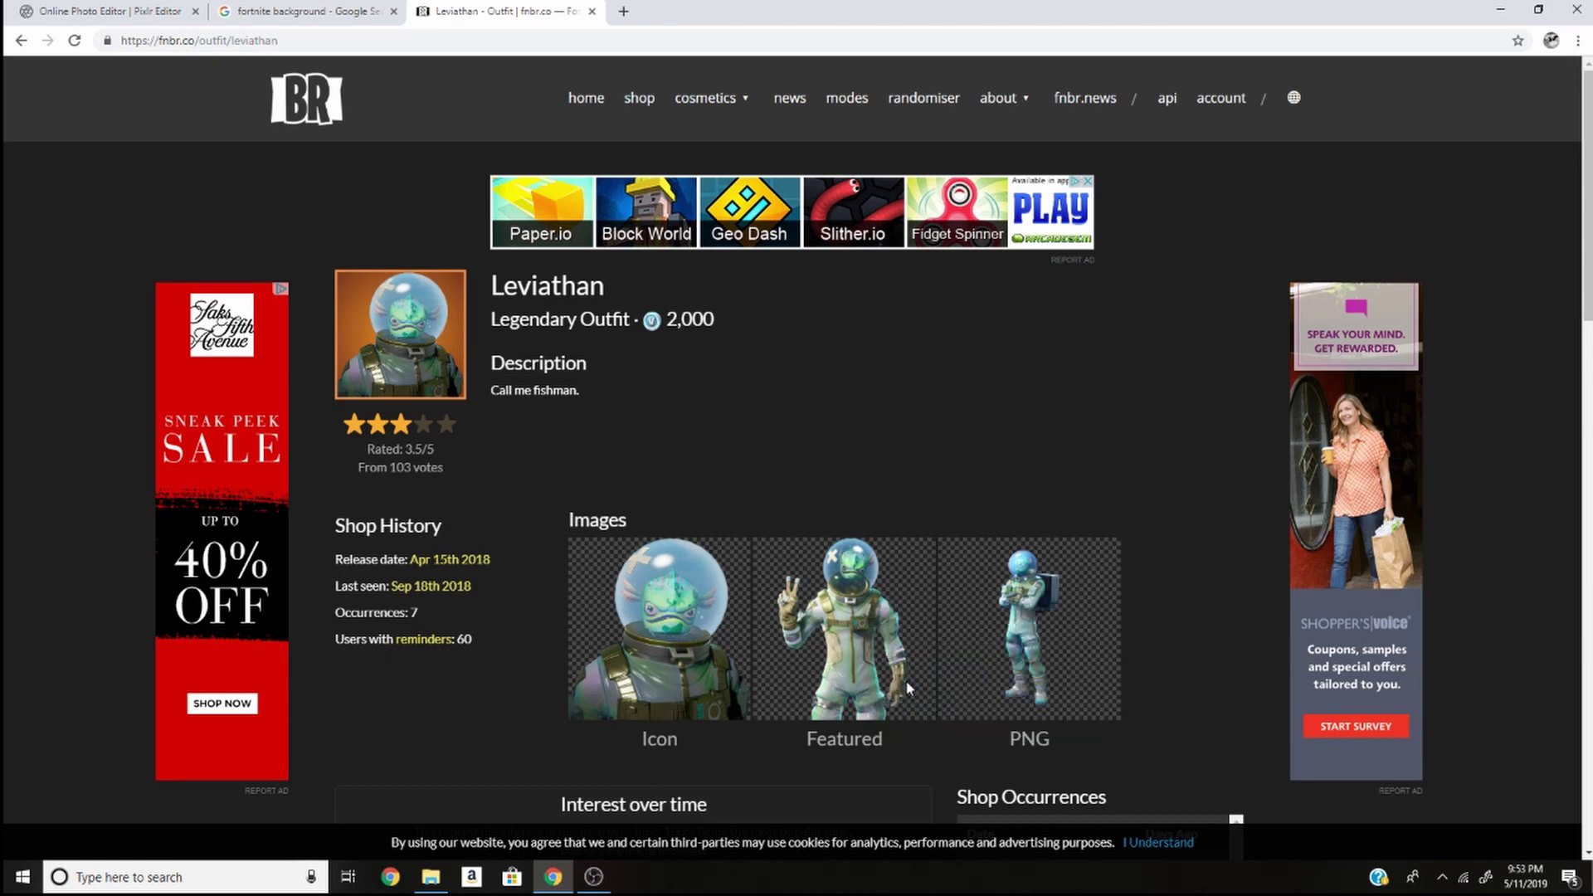
Step: Load the copied Leviathan Featured image URL as Layer 2 above the background
left_click(78, 8)
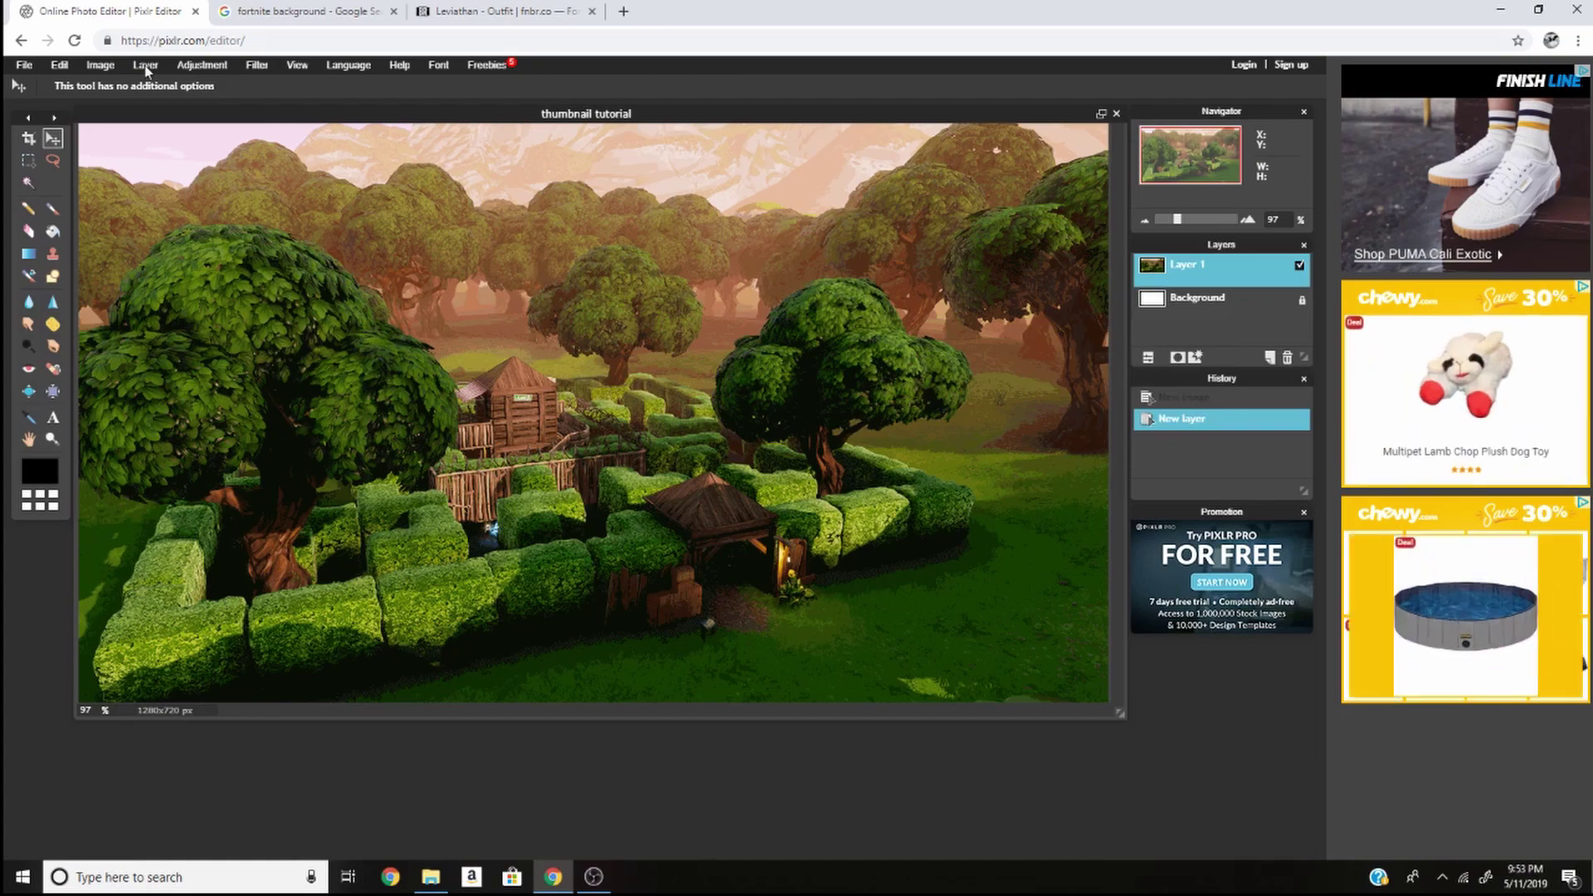
left_click(151, 64)
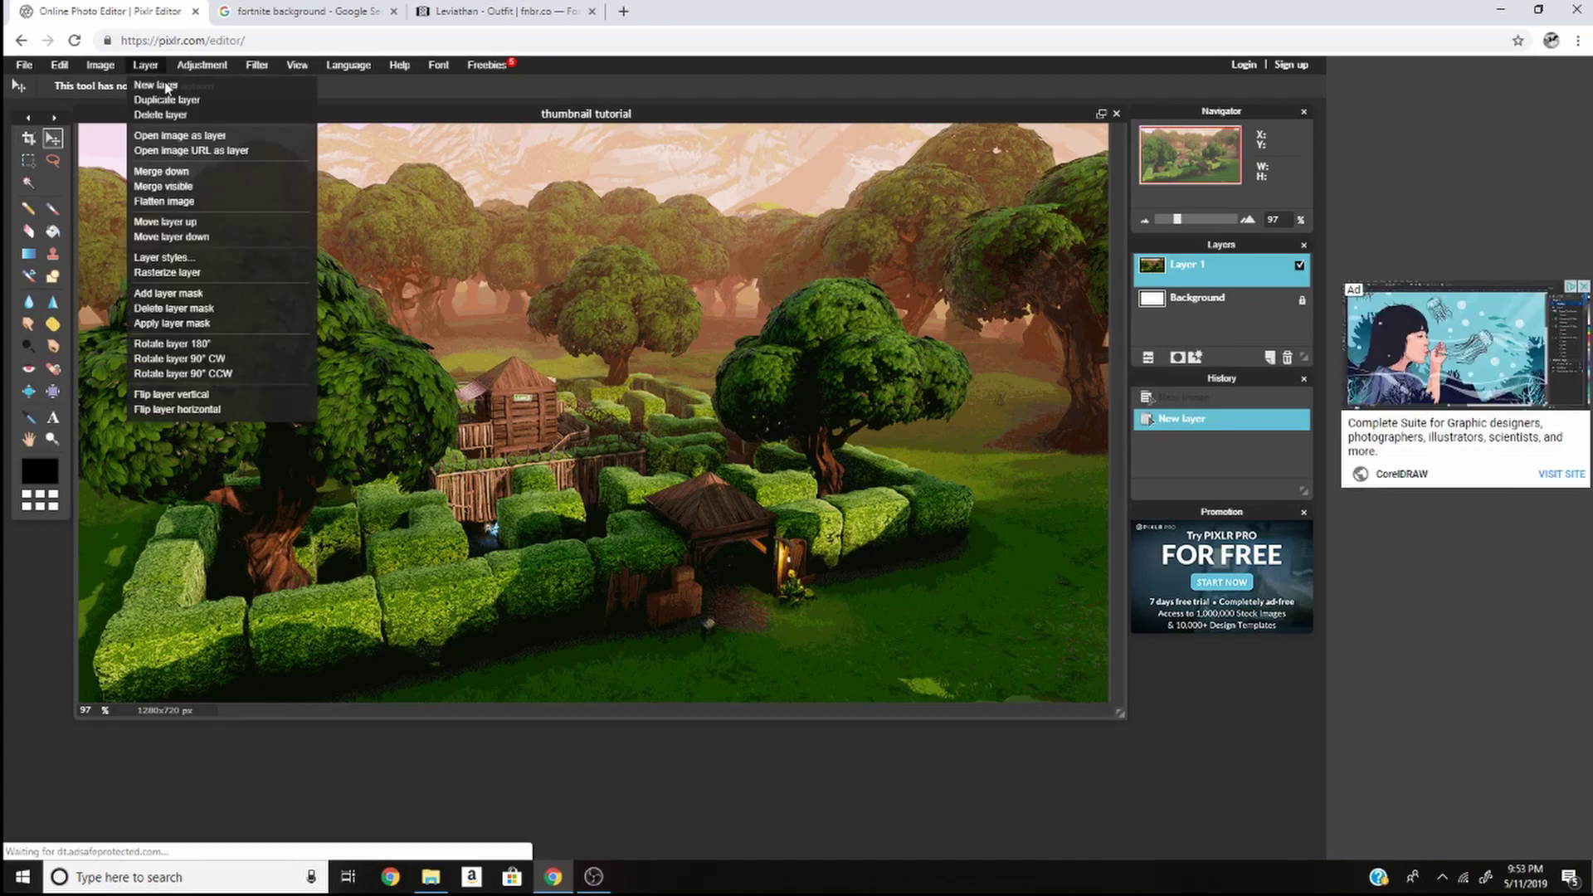
left_click(193, 150)
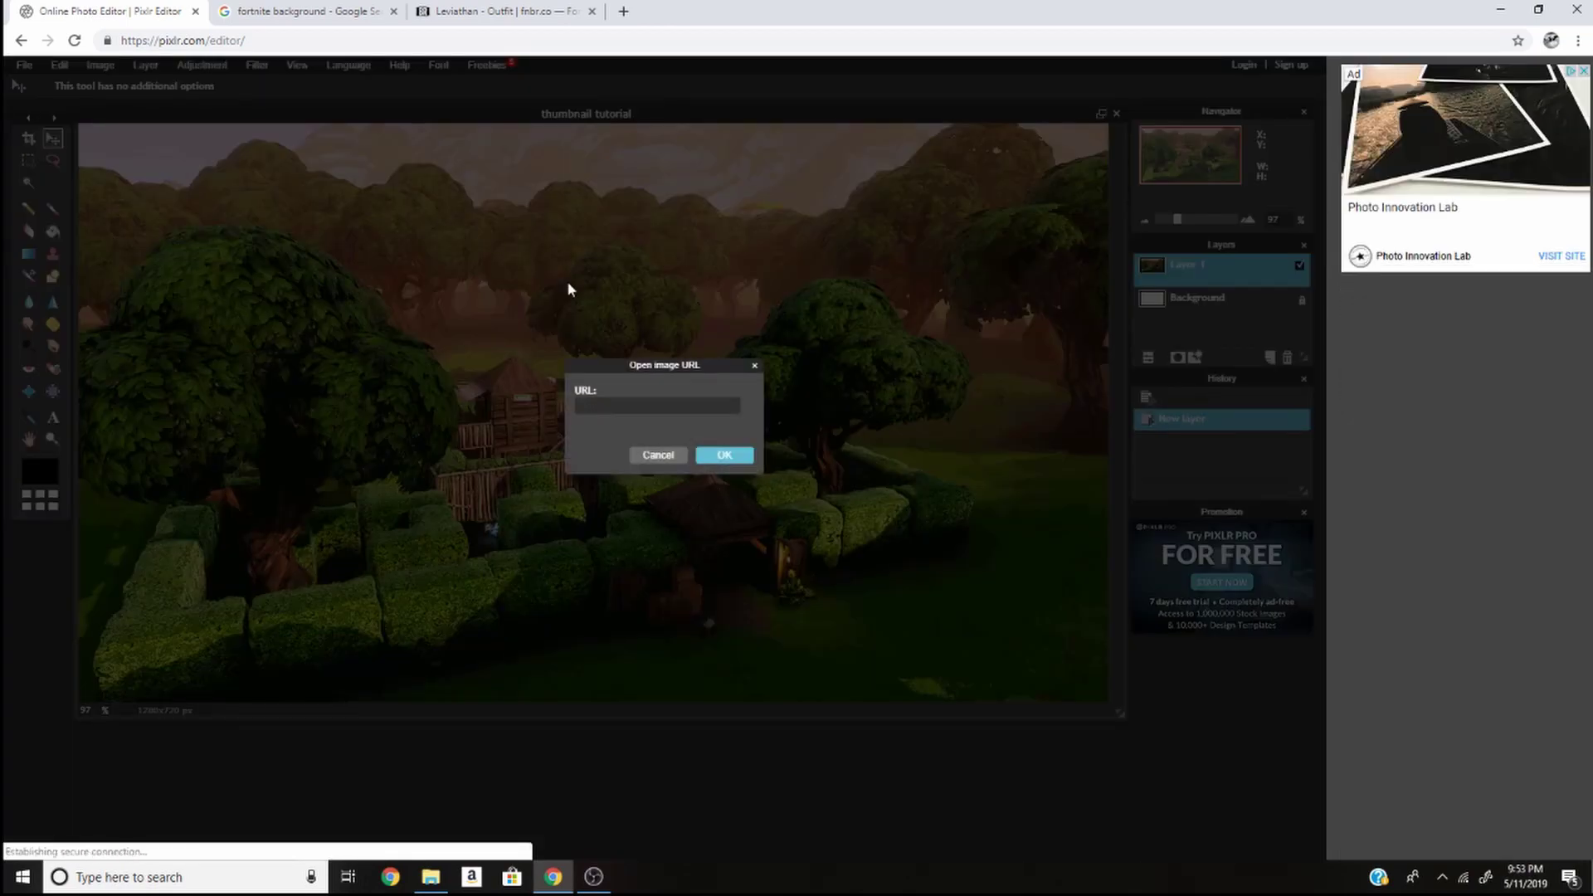
key("ctrl+v")
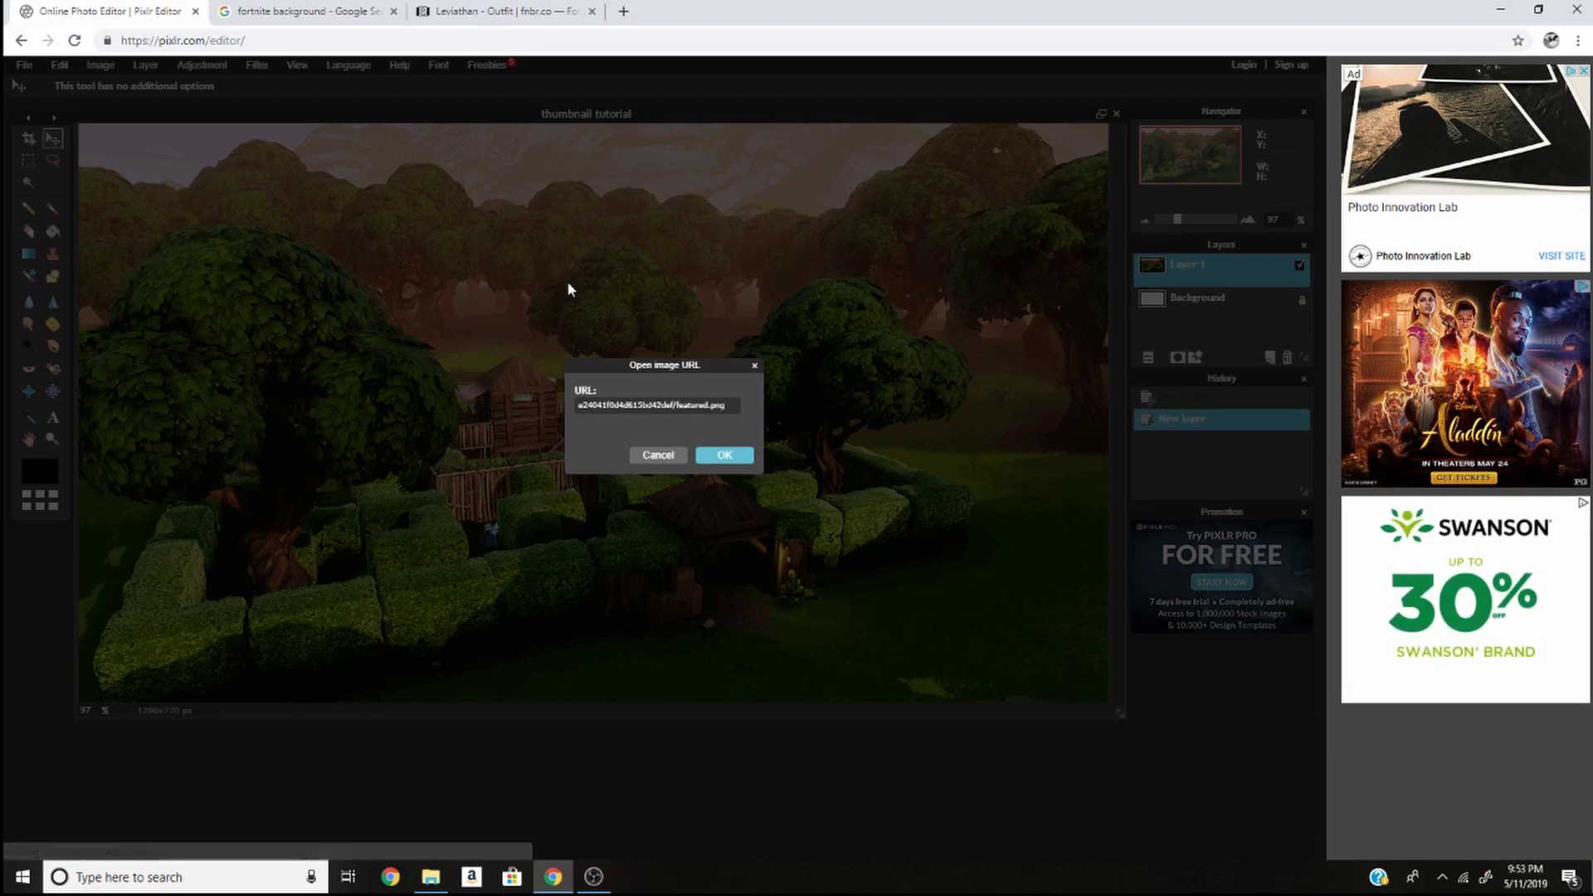
key("Return")
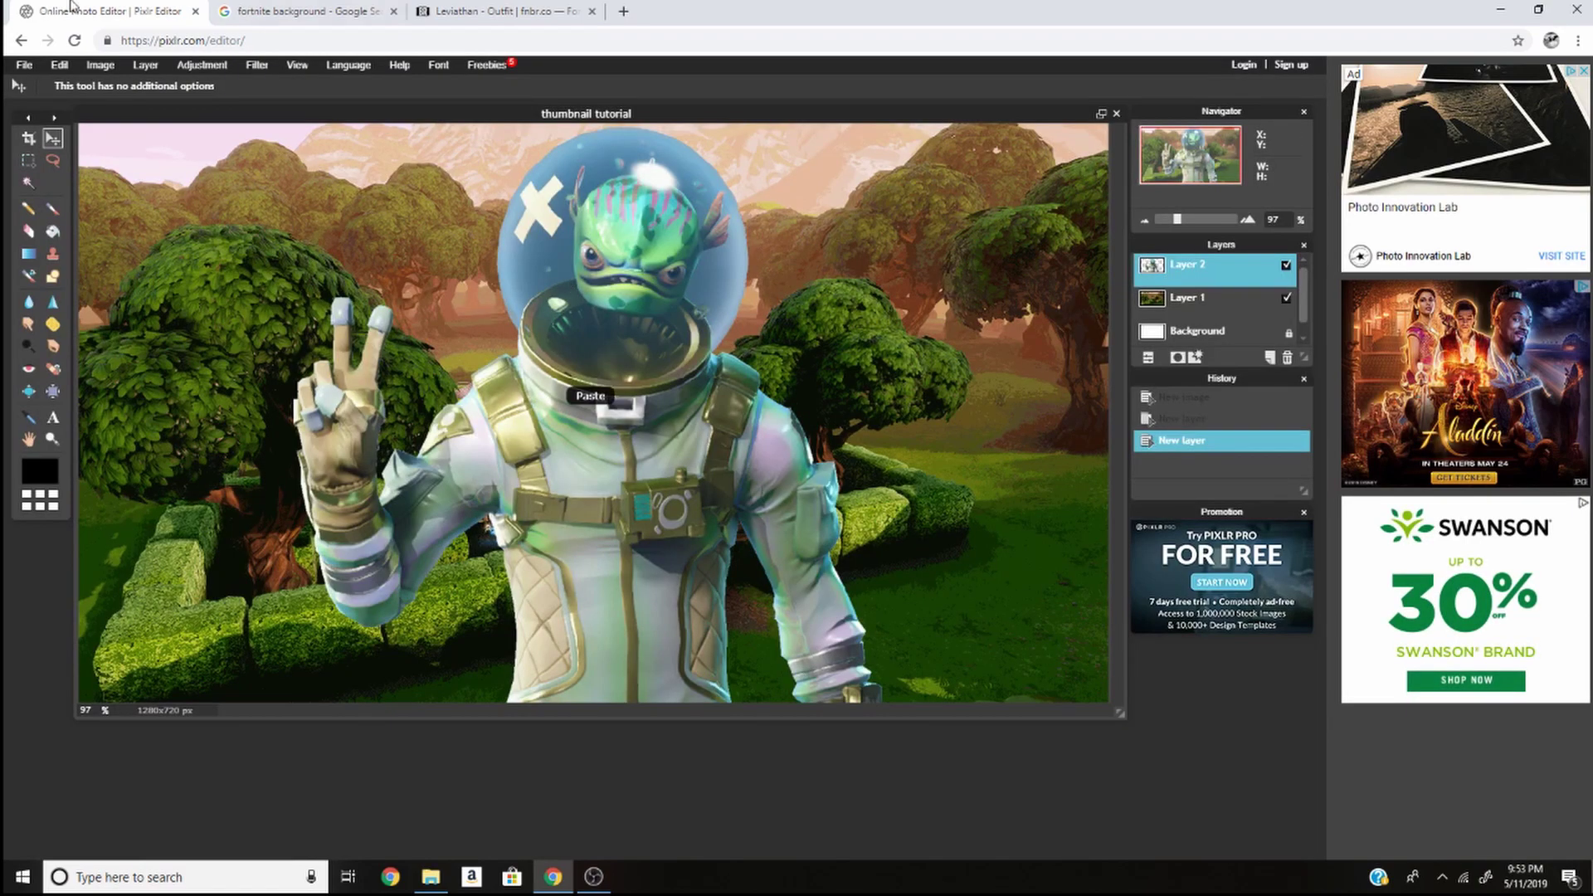
Step: Try resizing the Leviathan with Free transform, then cancel the pending transform
left_click(60, 66)
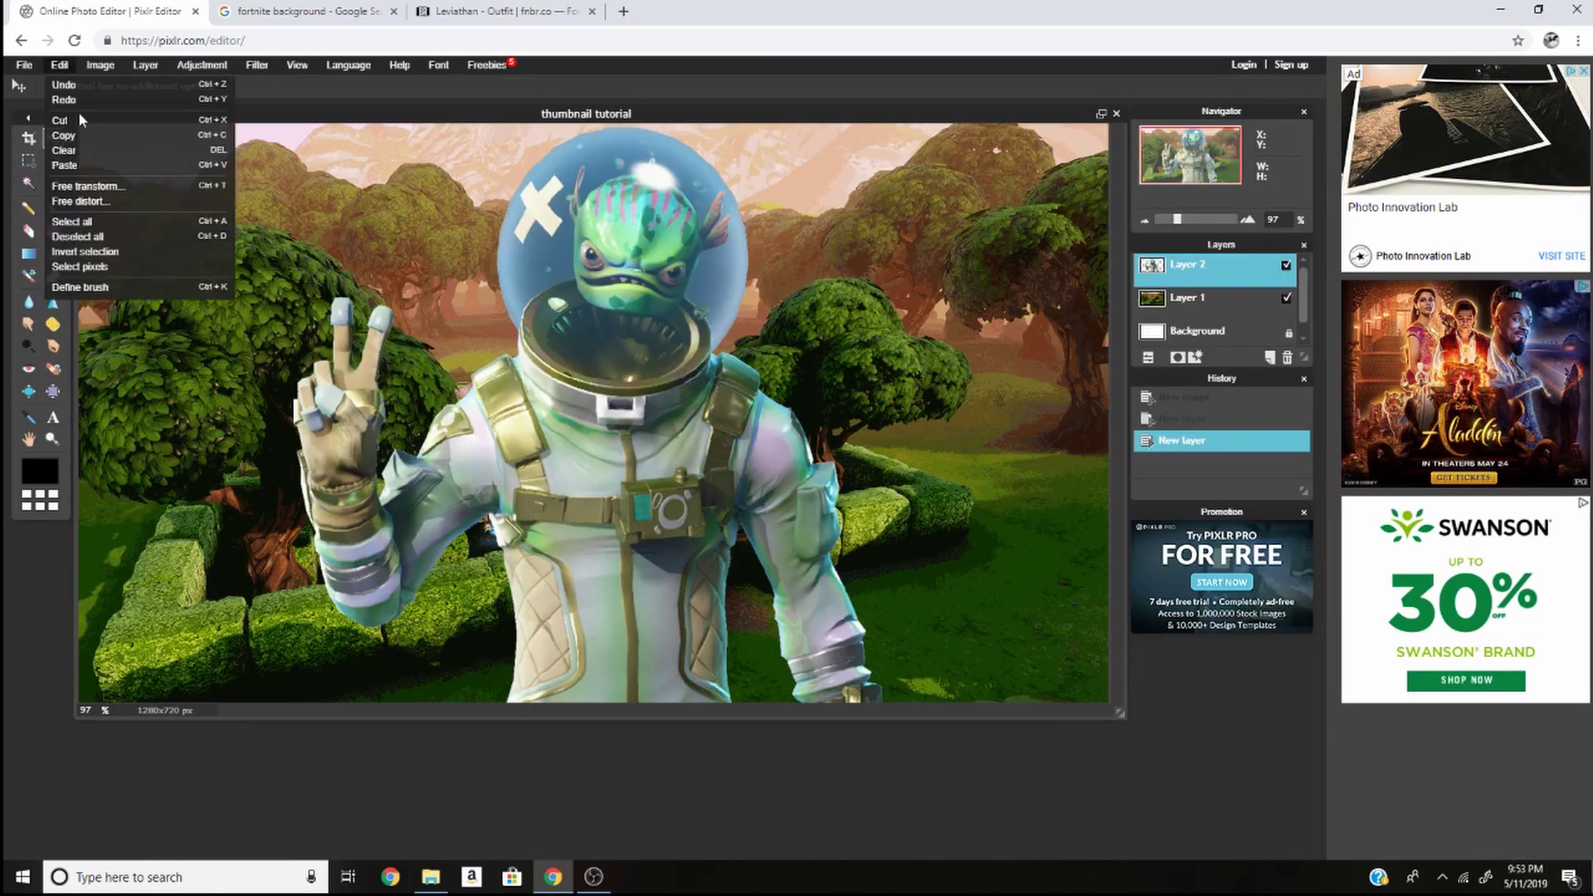
left_click(97, 186)
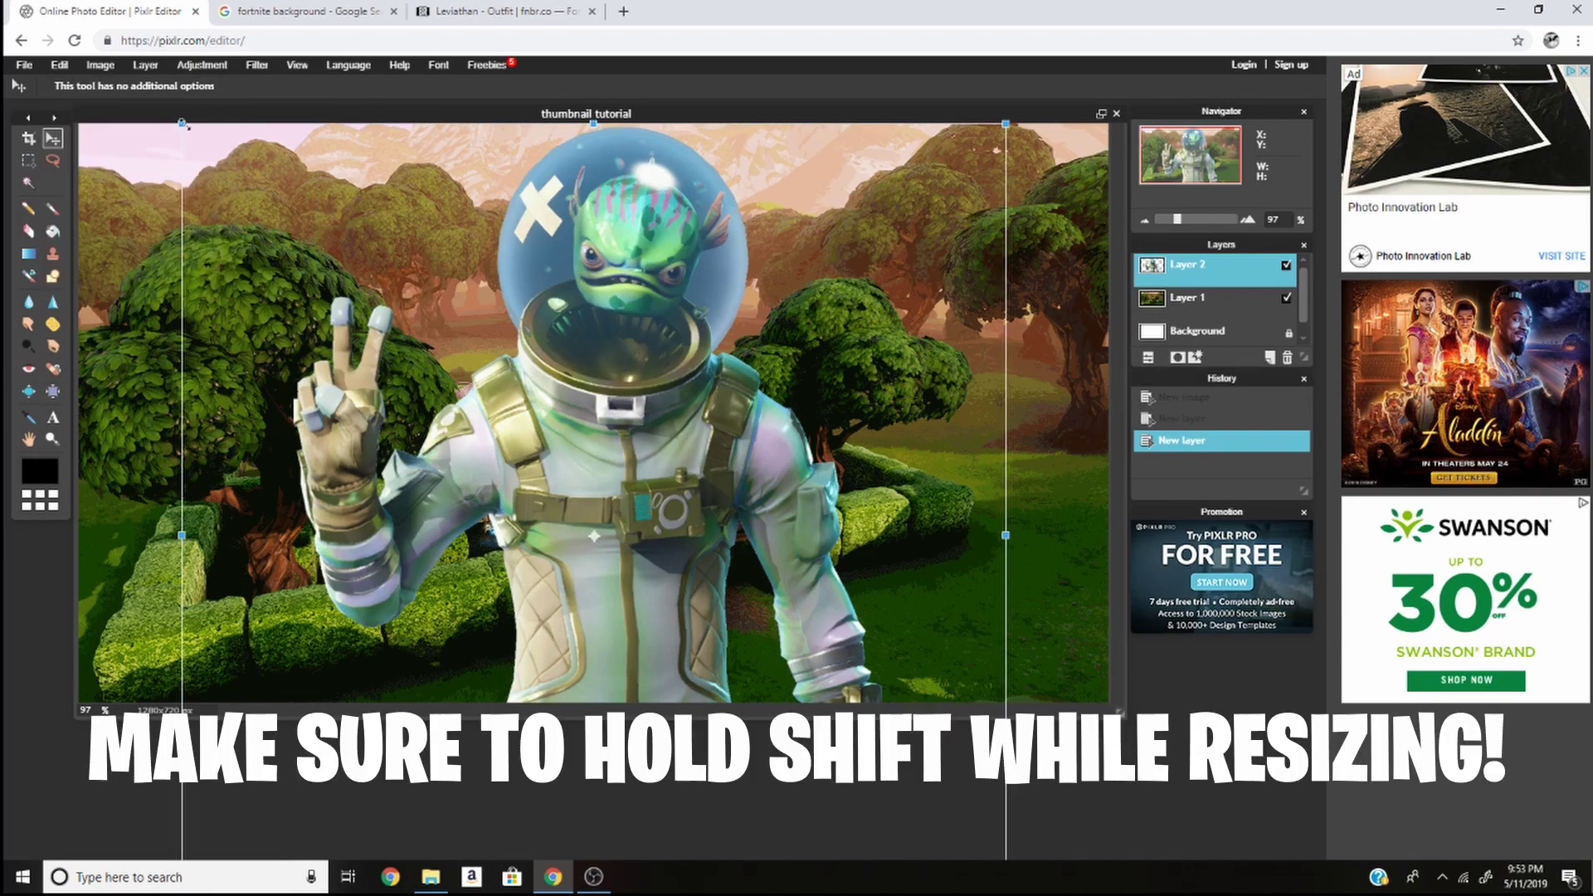
left_click_drag(186, 126, 232, 365)
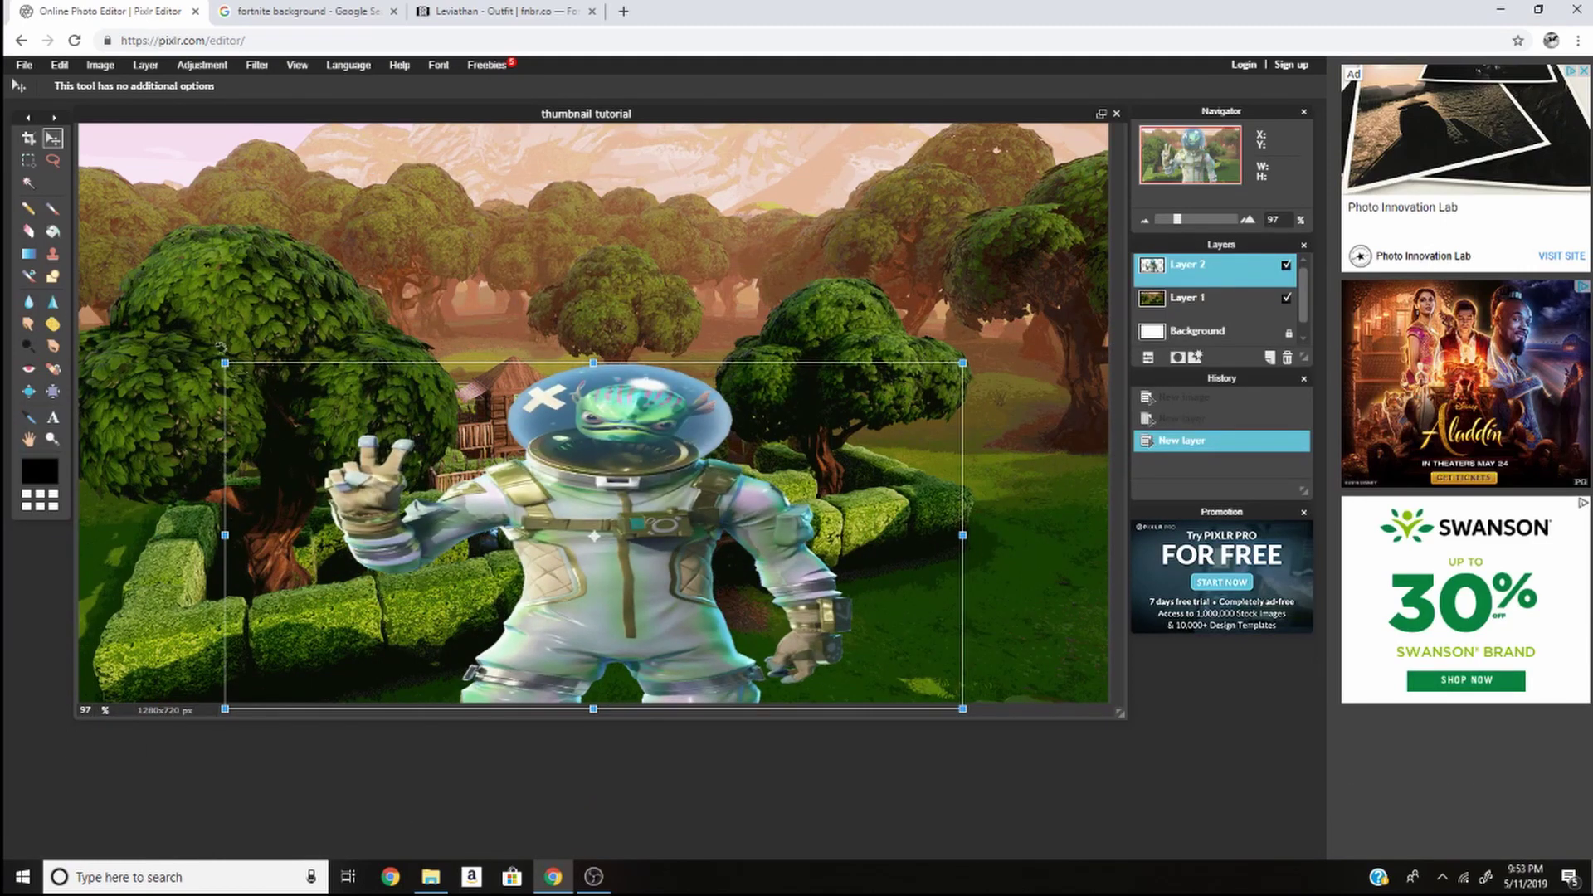
left_click_drag(226, 363, 262, 389)
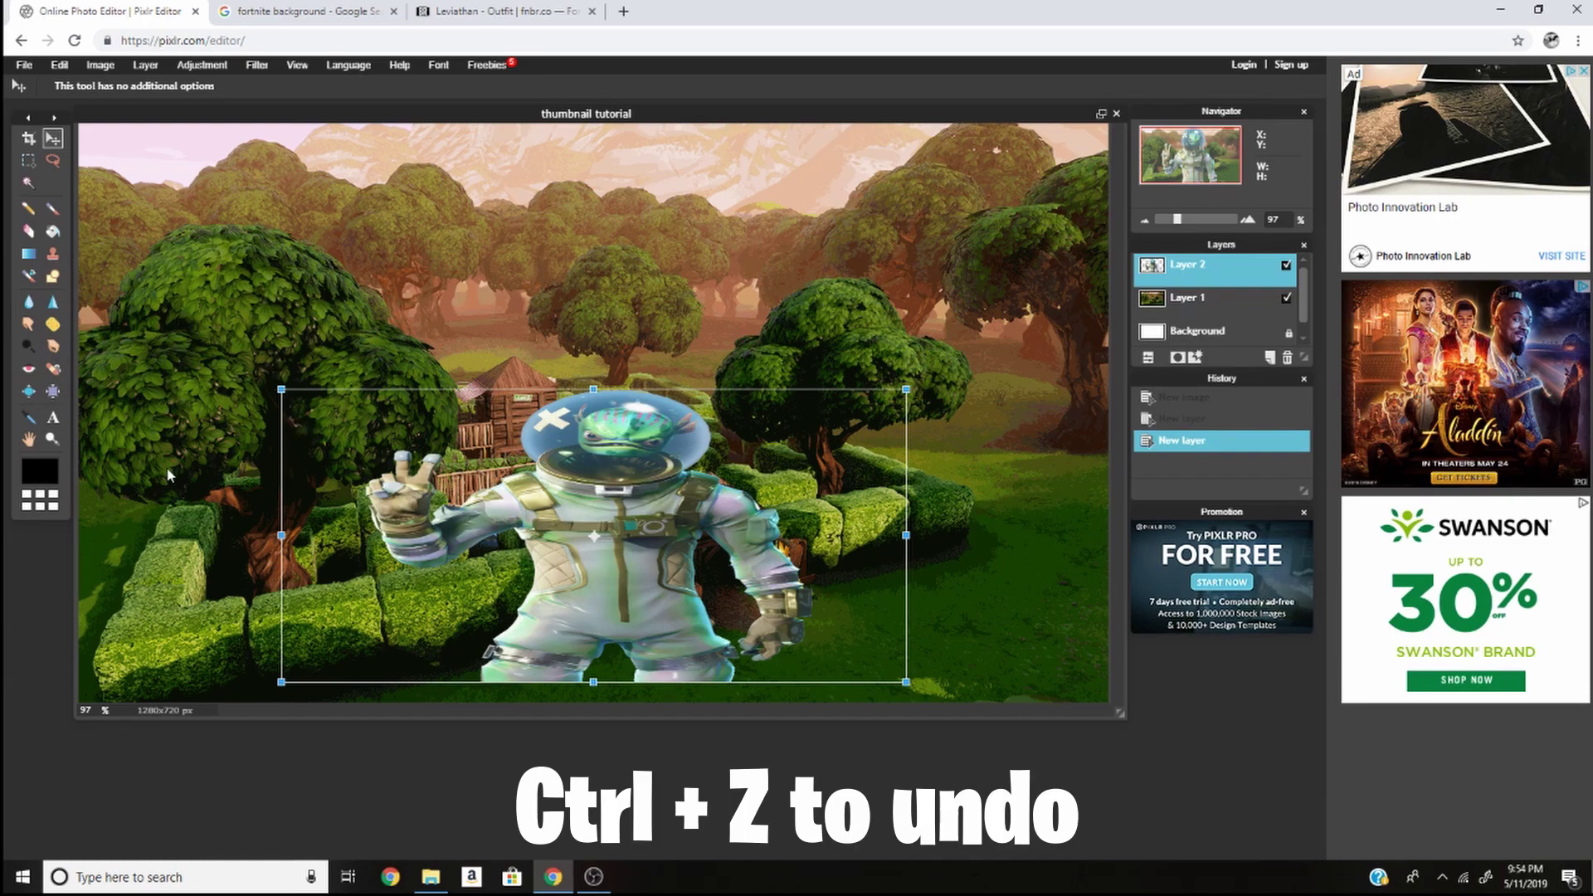
left_click(15, 656)
left_click(655, 491)
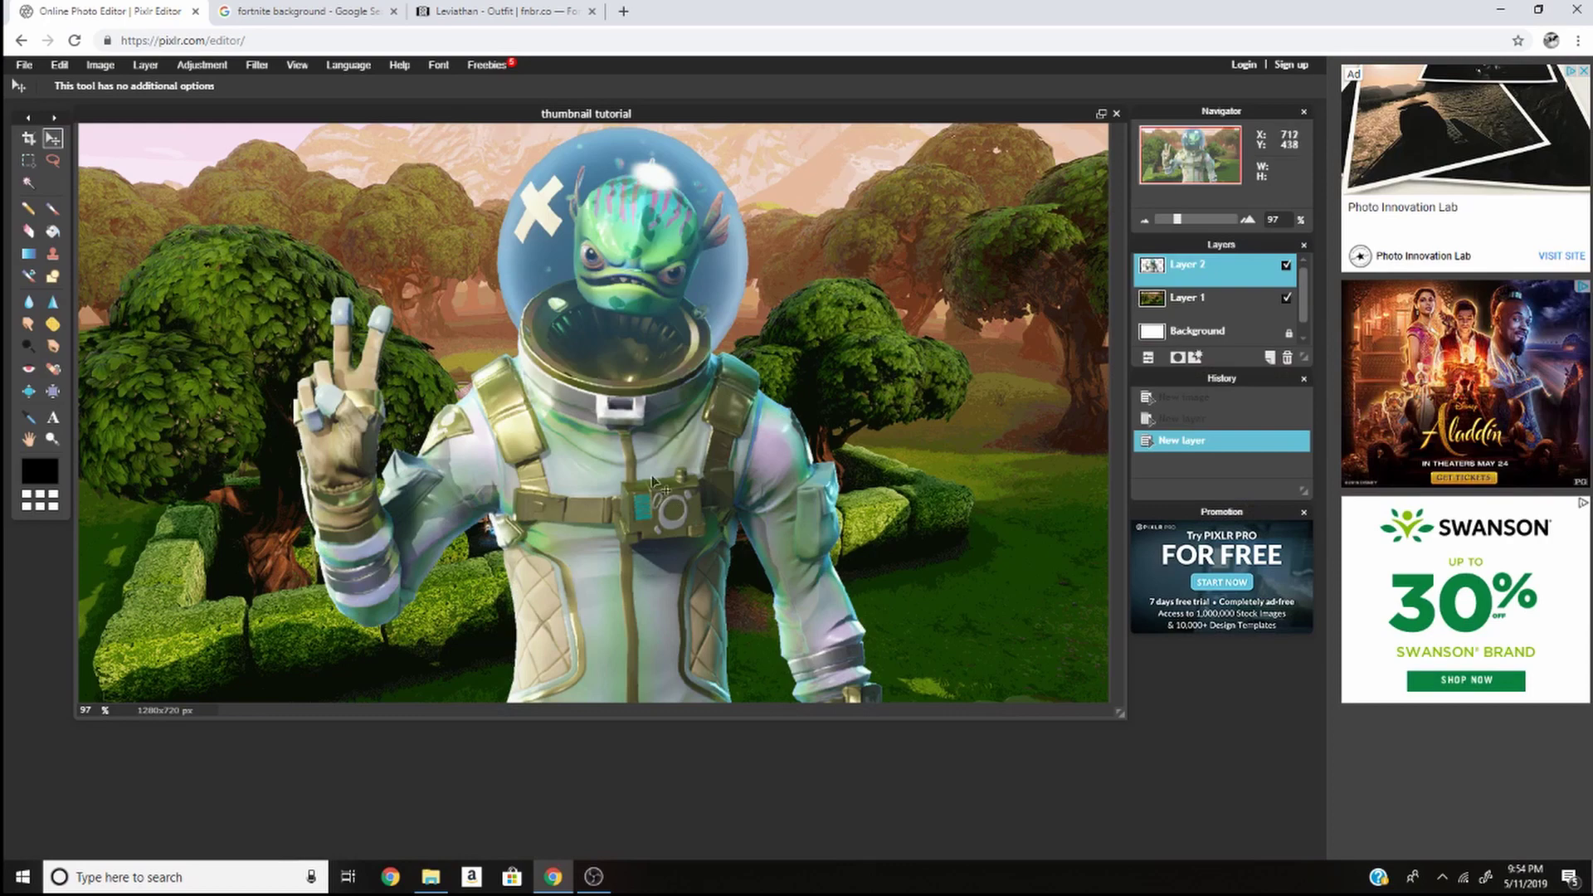
Step: Free-transform the Leviathan larger, move it to the right side and apply
left_click(70, 73)
left_click(106, 191)
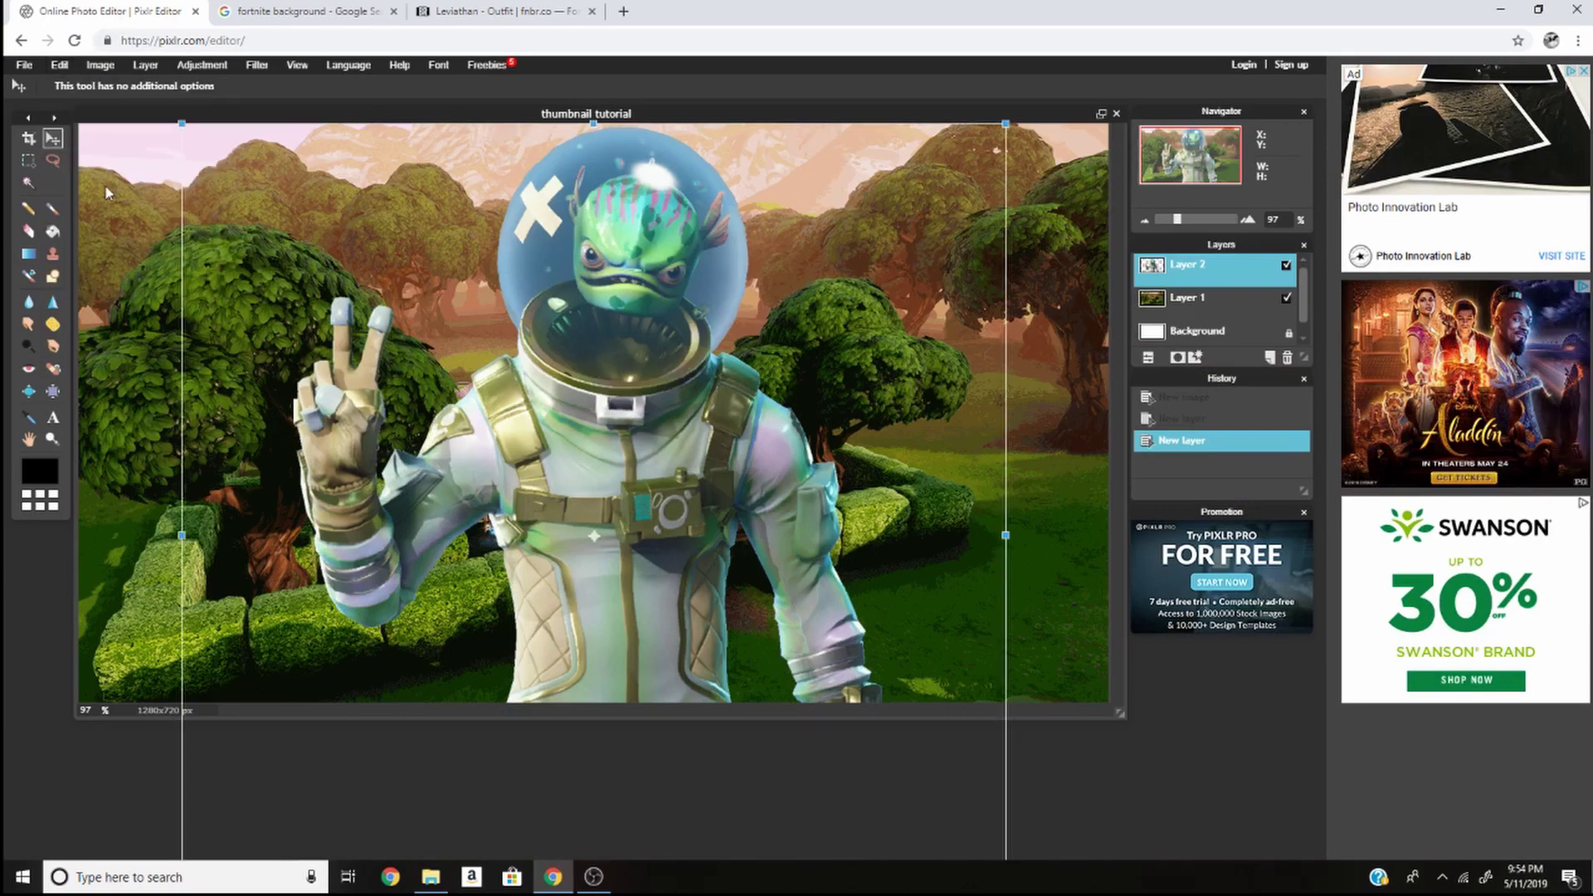
left_click_drag(181, 122, 328, 270)
left_click_drag(497, 486, 255, 455)
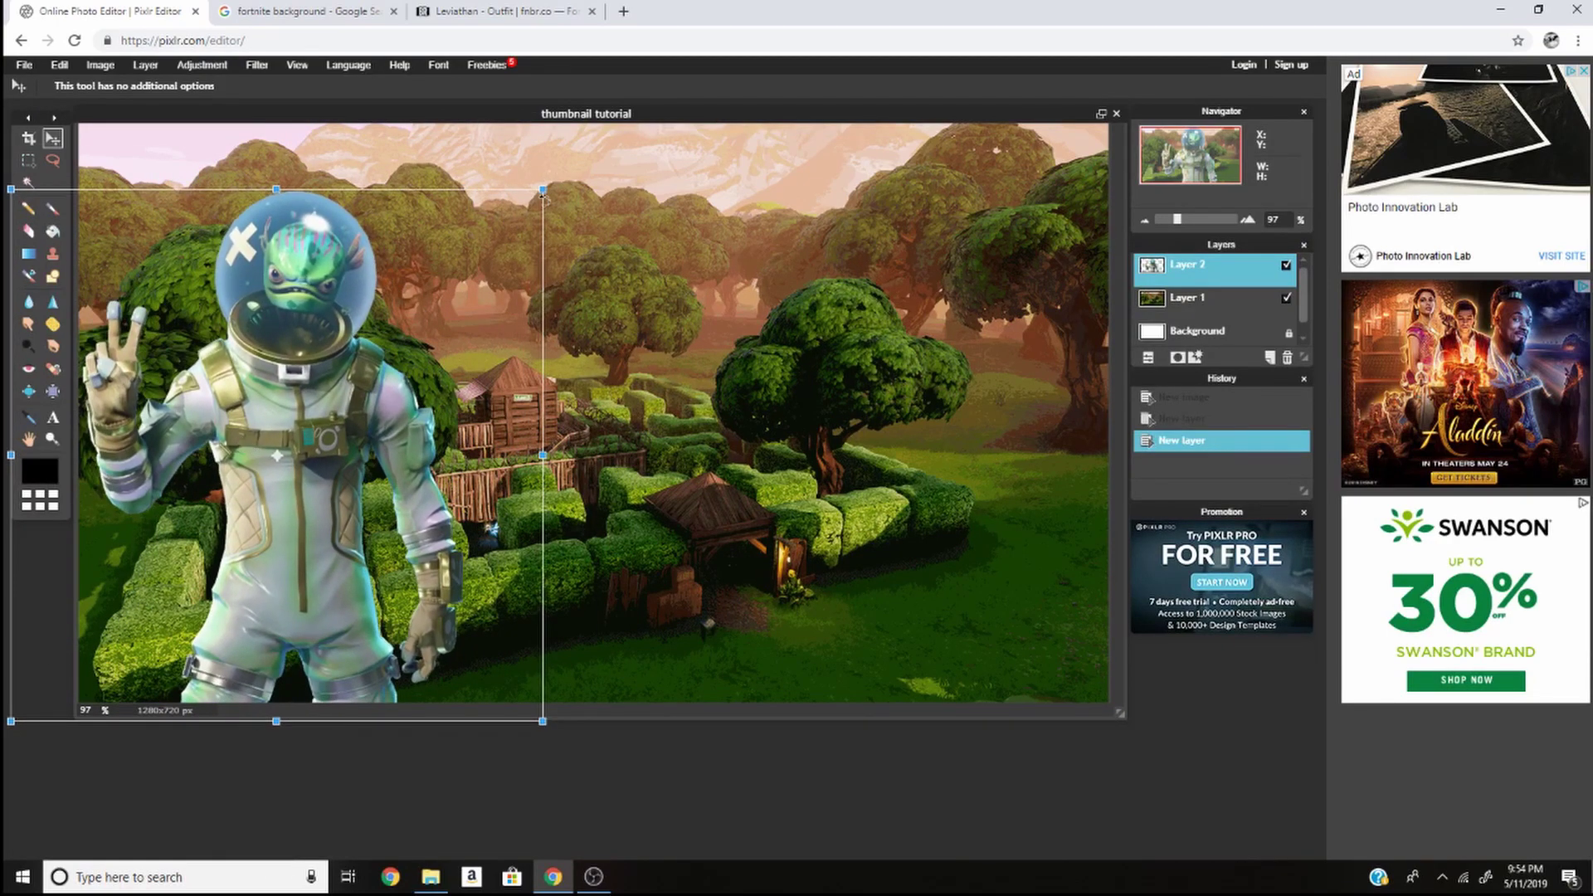
left_click_drag(543, 190, 599, 159)
left_click_drag(365, 424, 1049, 398)
left_click(327, 807)
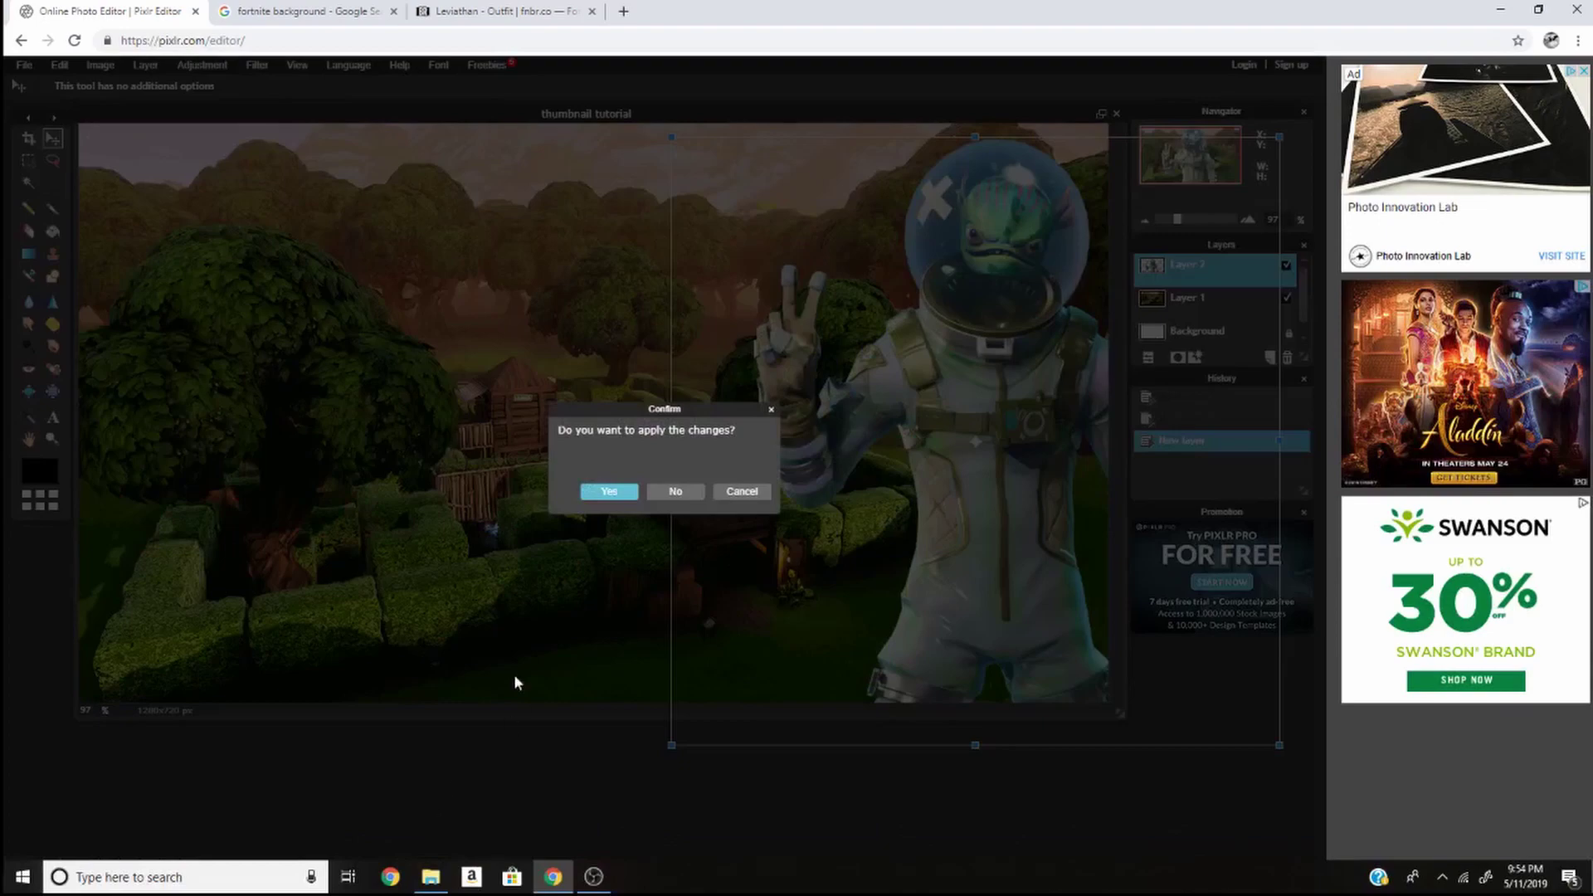
left_click(607, 494)
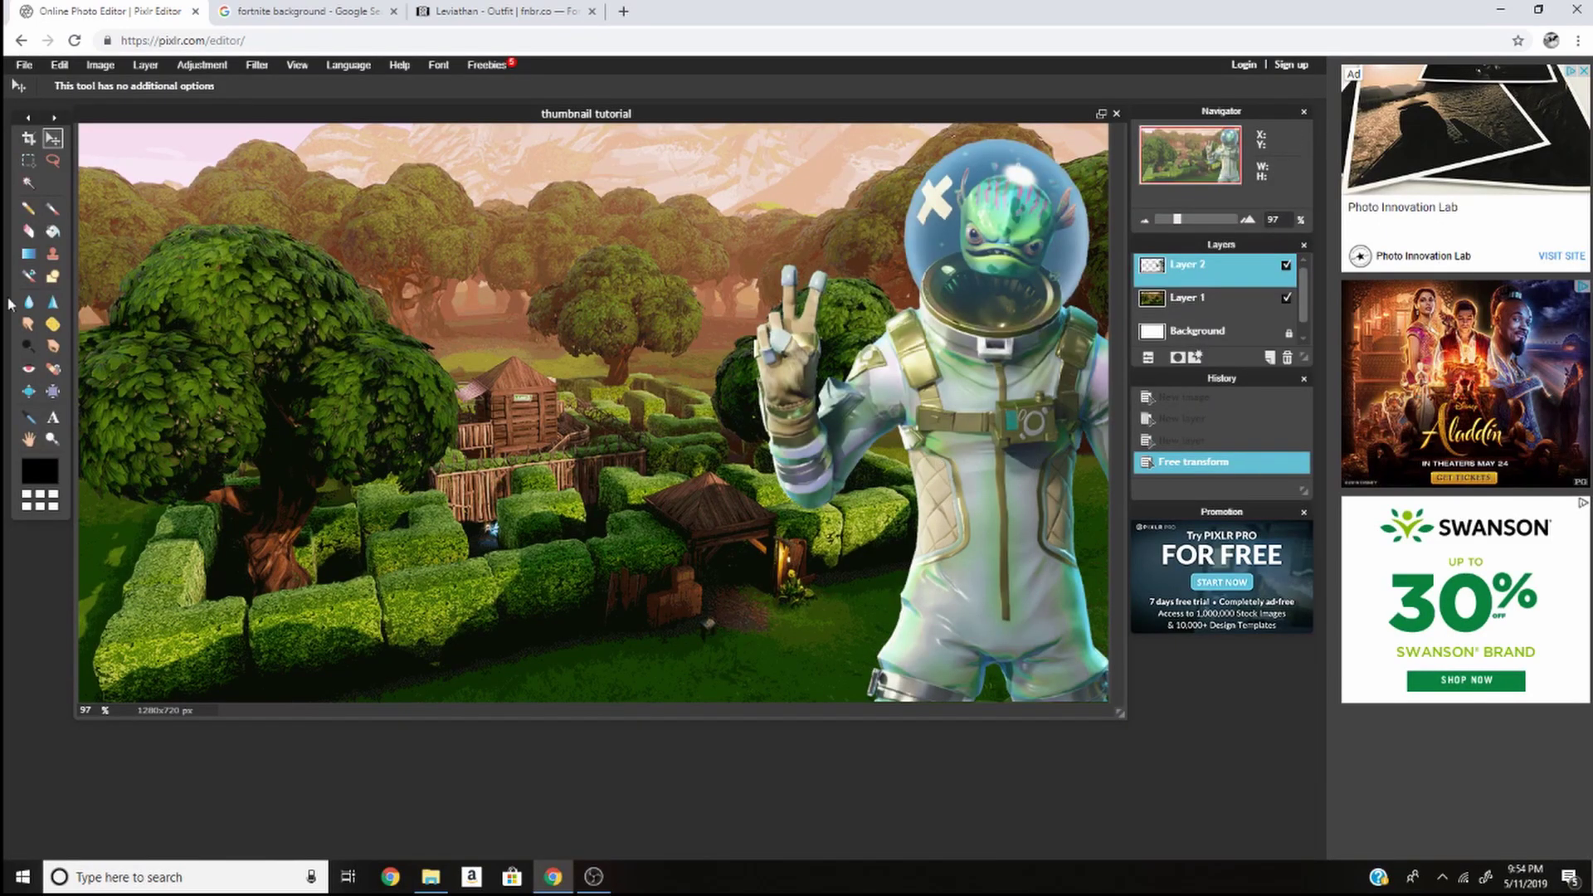
Step: Add a text box on the canvas reading 'THUMBNAIL TUTORIAL'
left_click(53, 417)
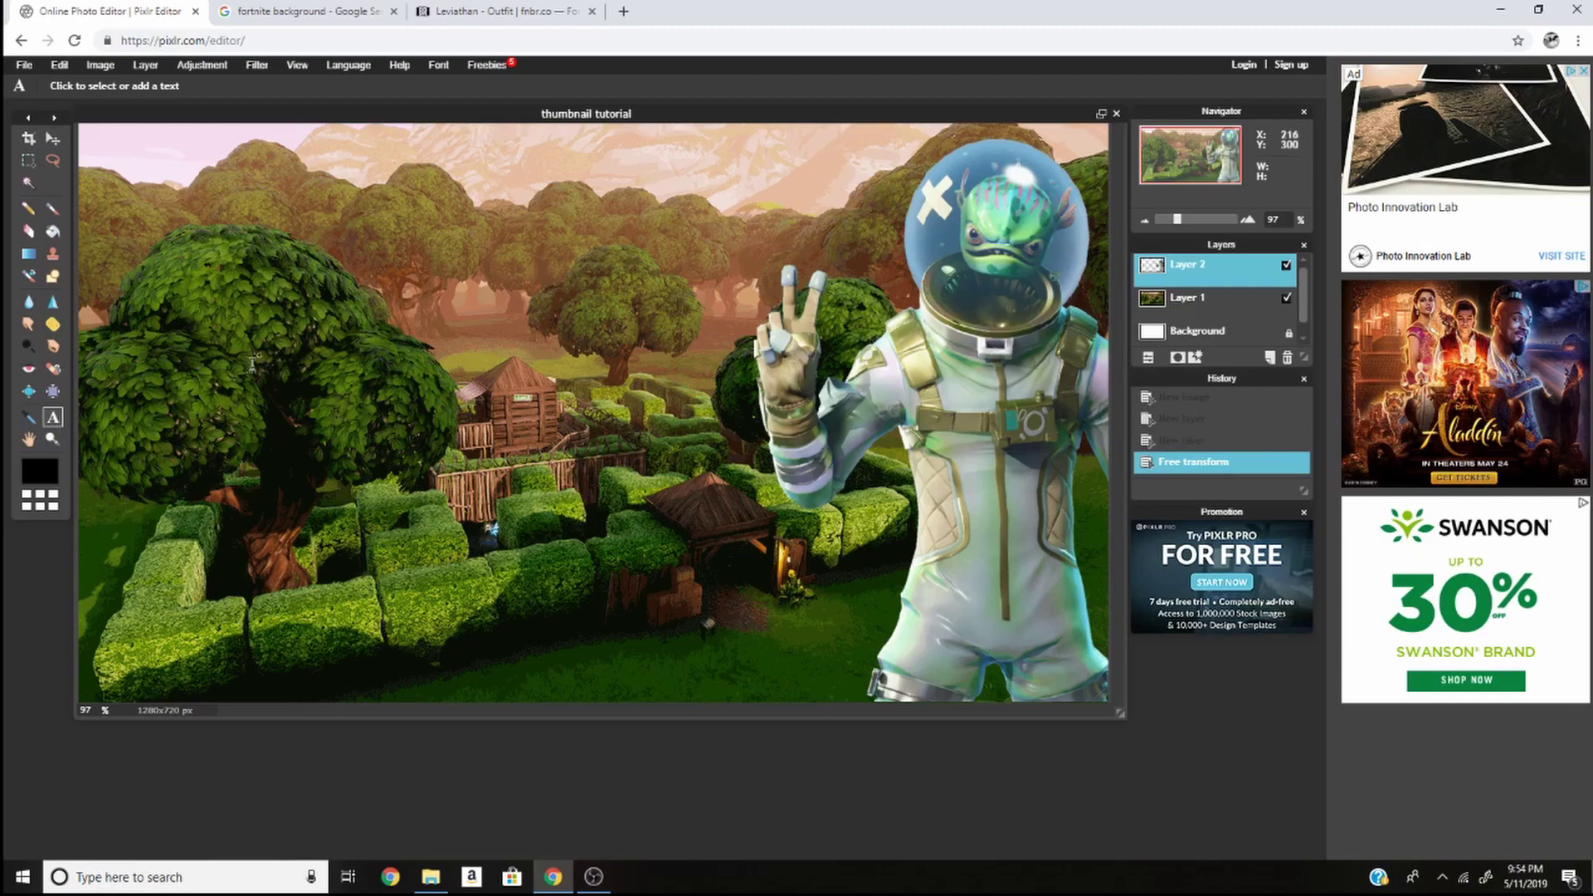
left_click(322, 290)
type("THUMB")
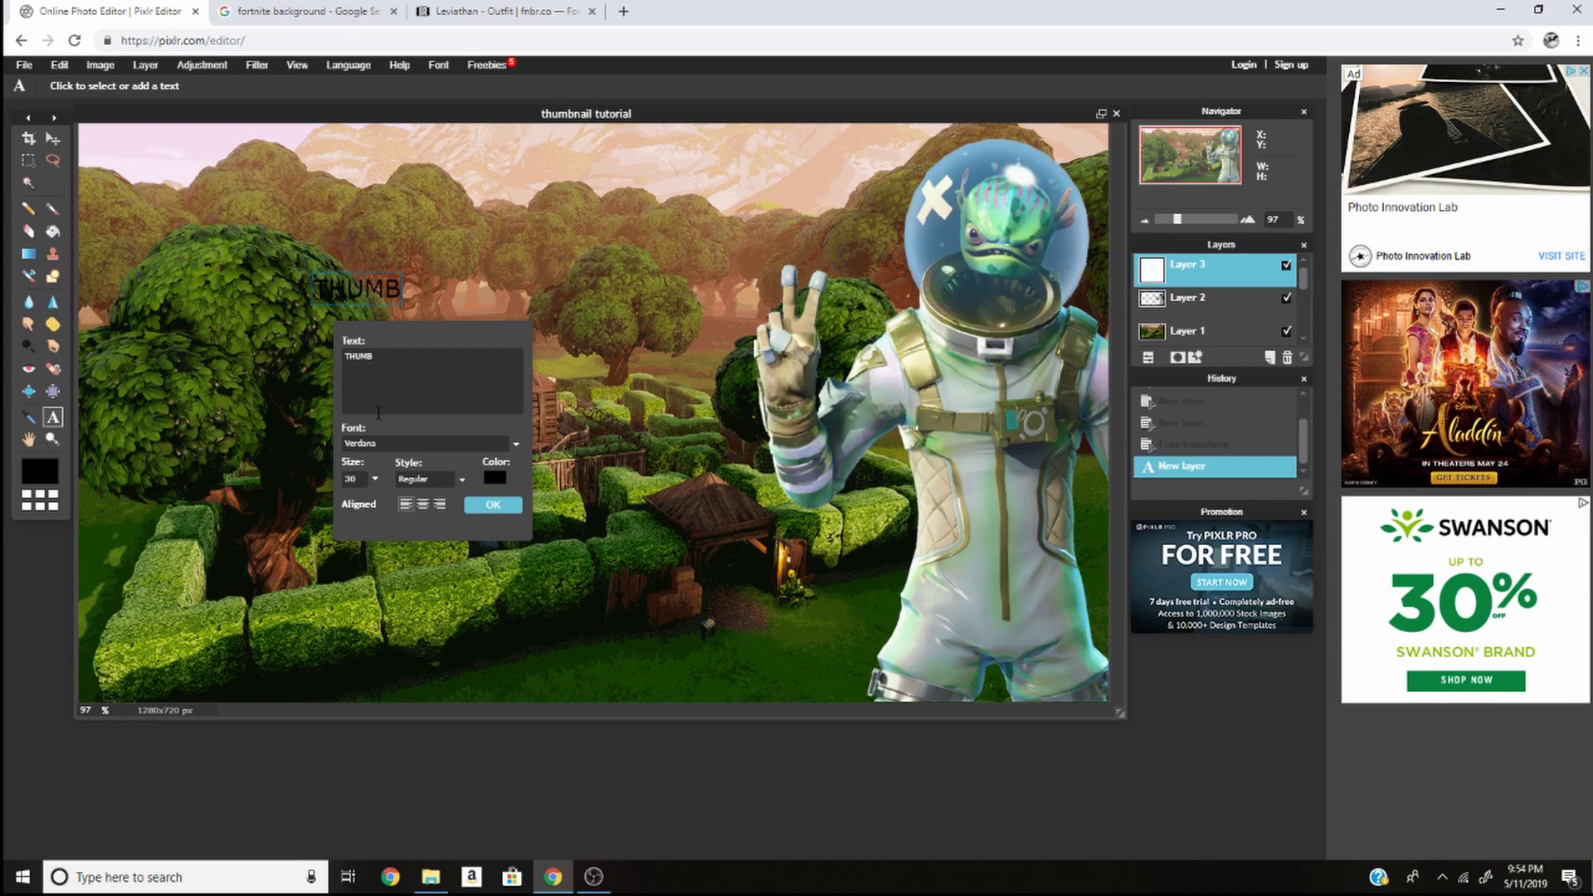
type("NAIL TUTORIAL")
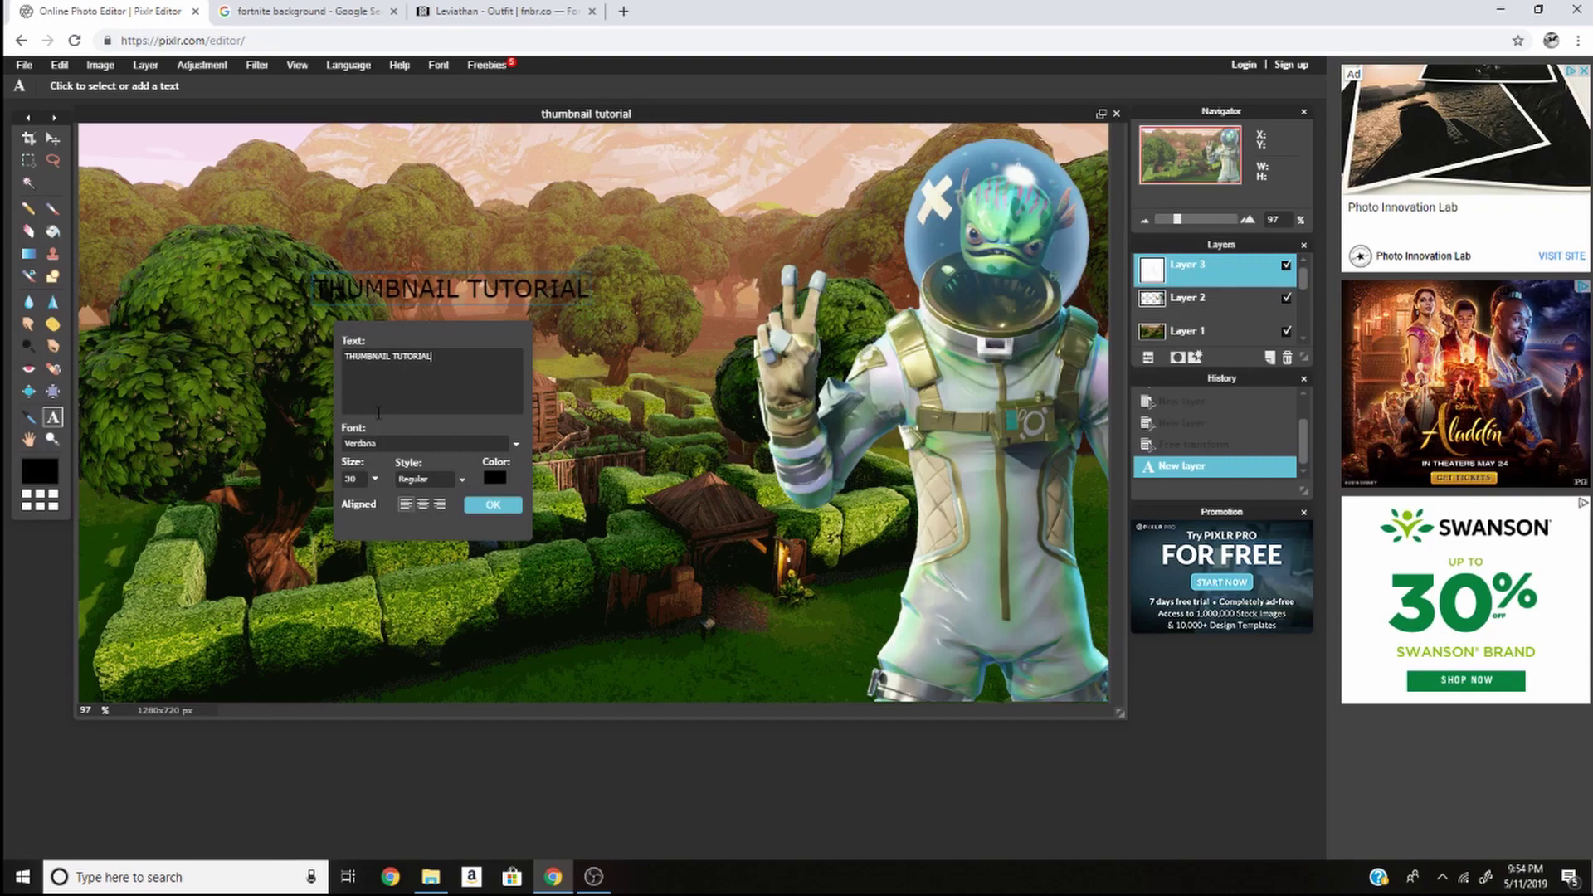
Step: Set the text font to Supersonic Rocketship and its colour to white
left_click(397, 443)
scroll(399, 497, "down", 10)
scroll(423, 543, "down", 6)
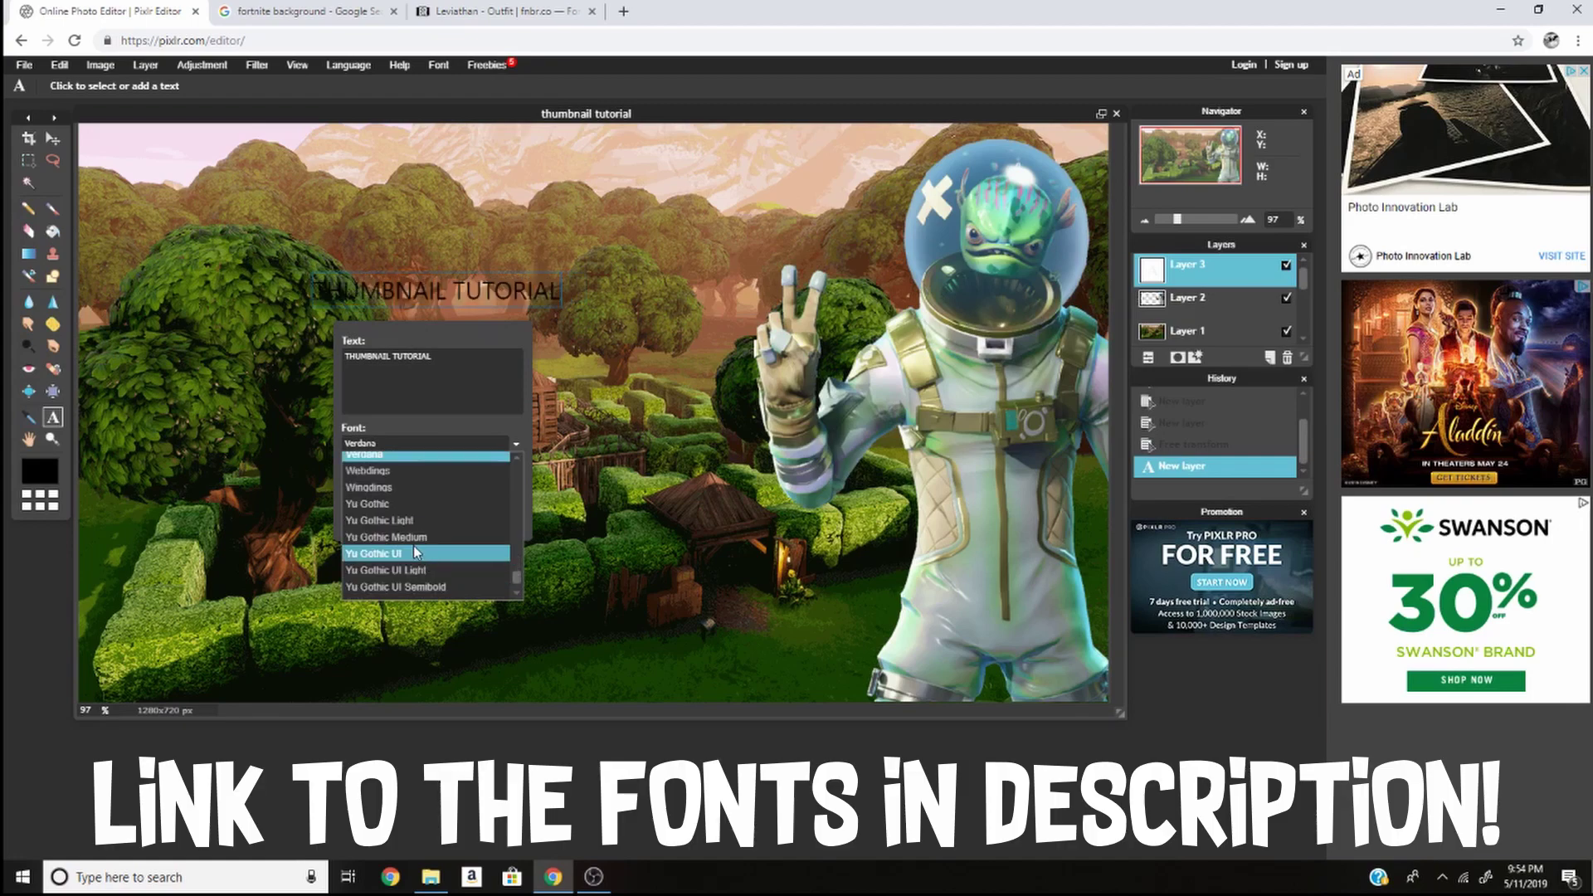
left_click(397, 456)
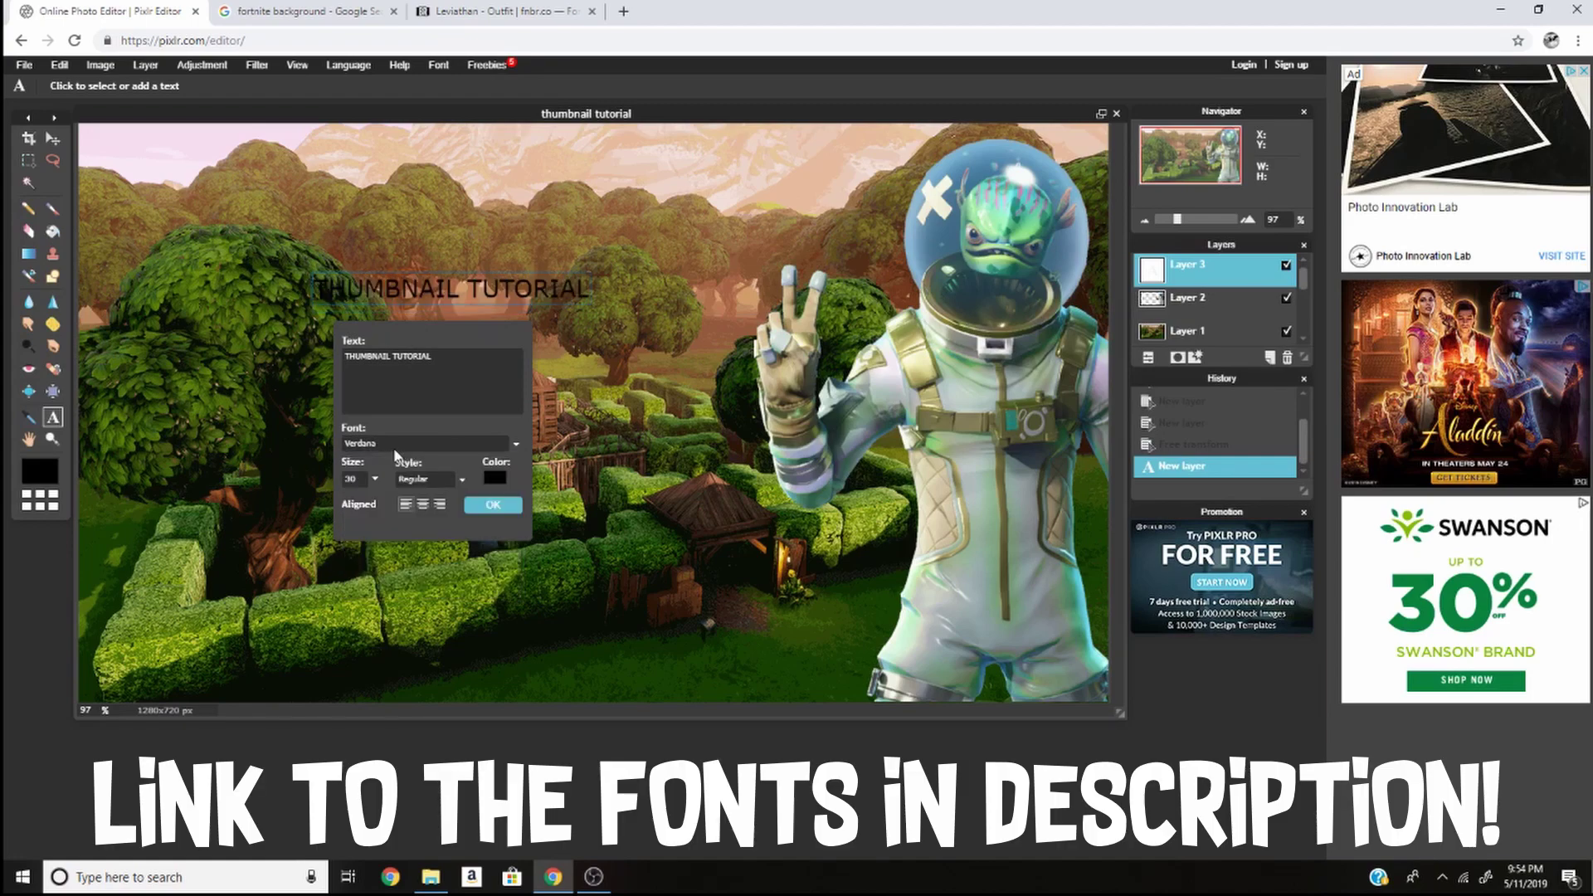
left_click(379, 445)
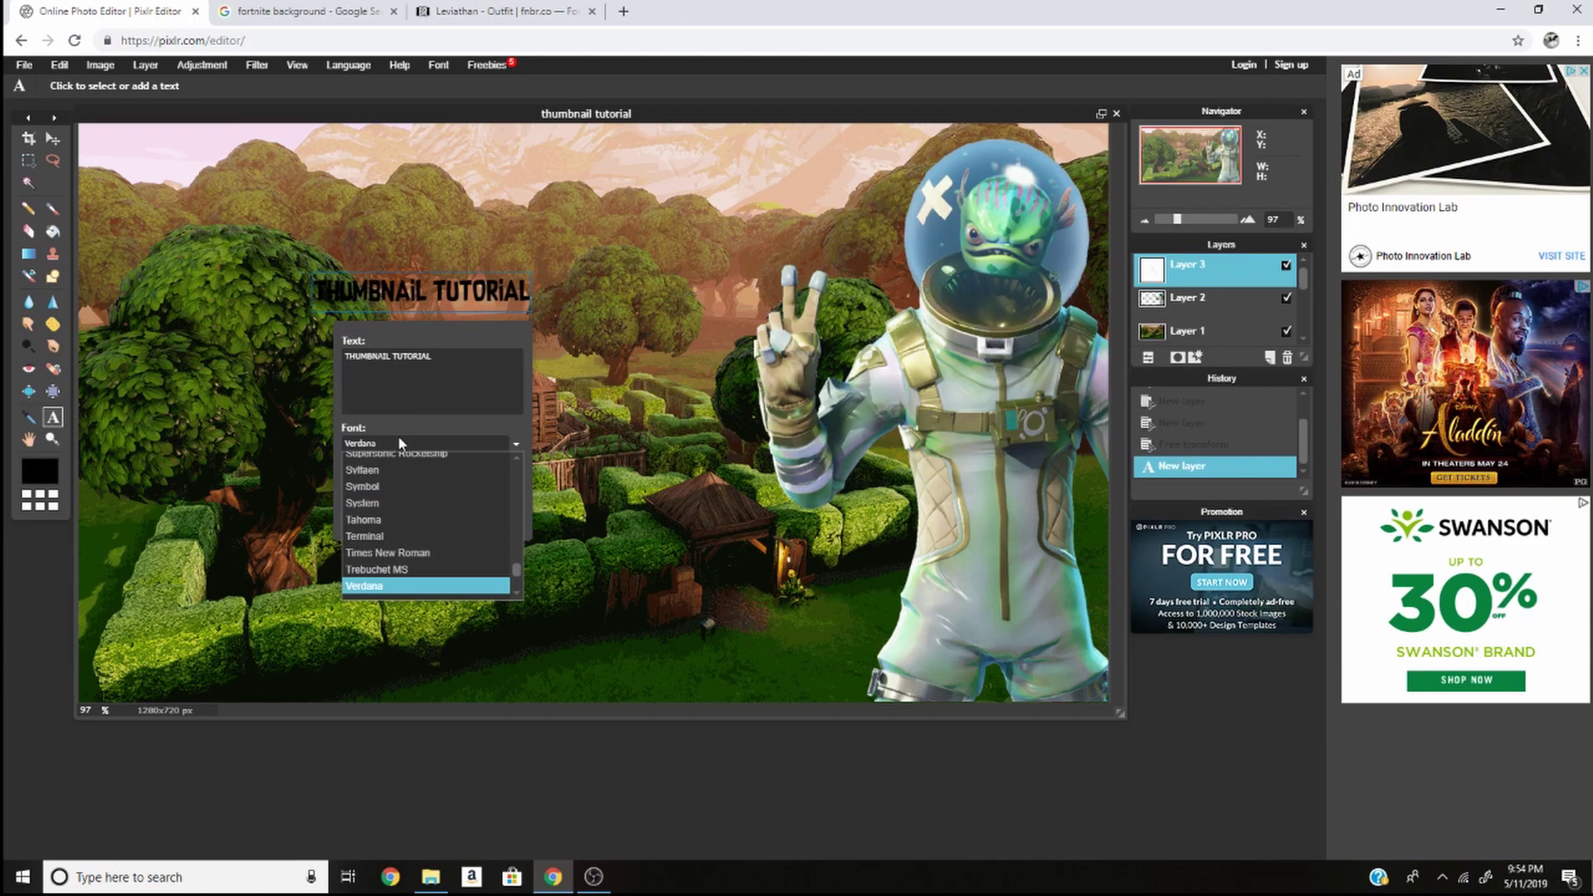
left_click(399, 456)
left_click(495, 478)
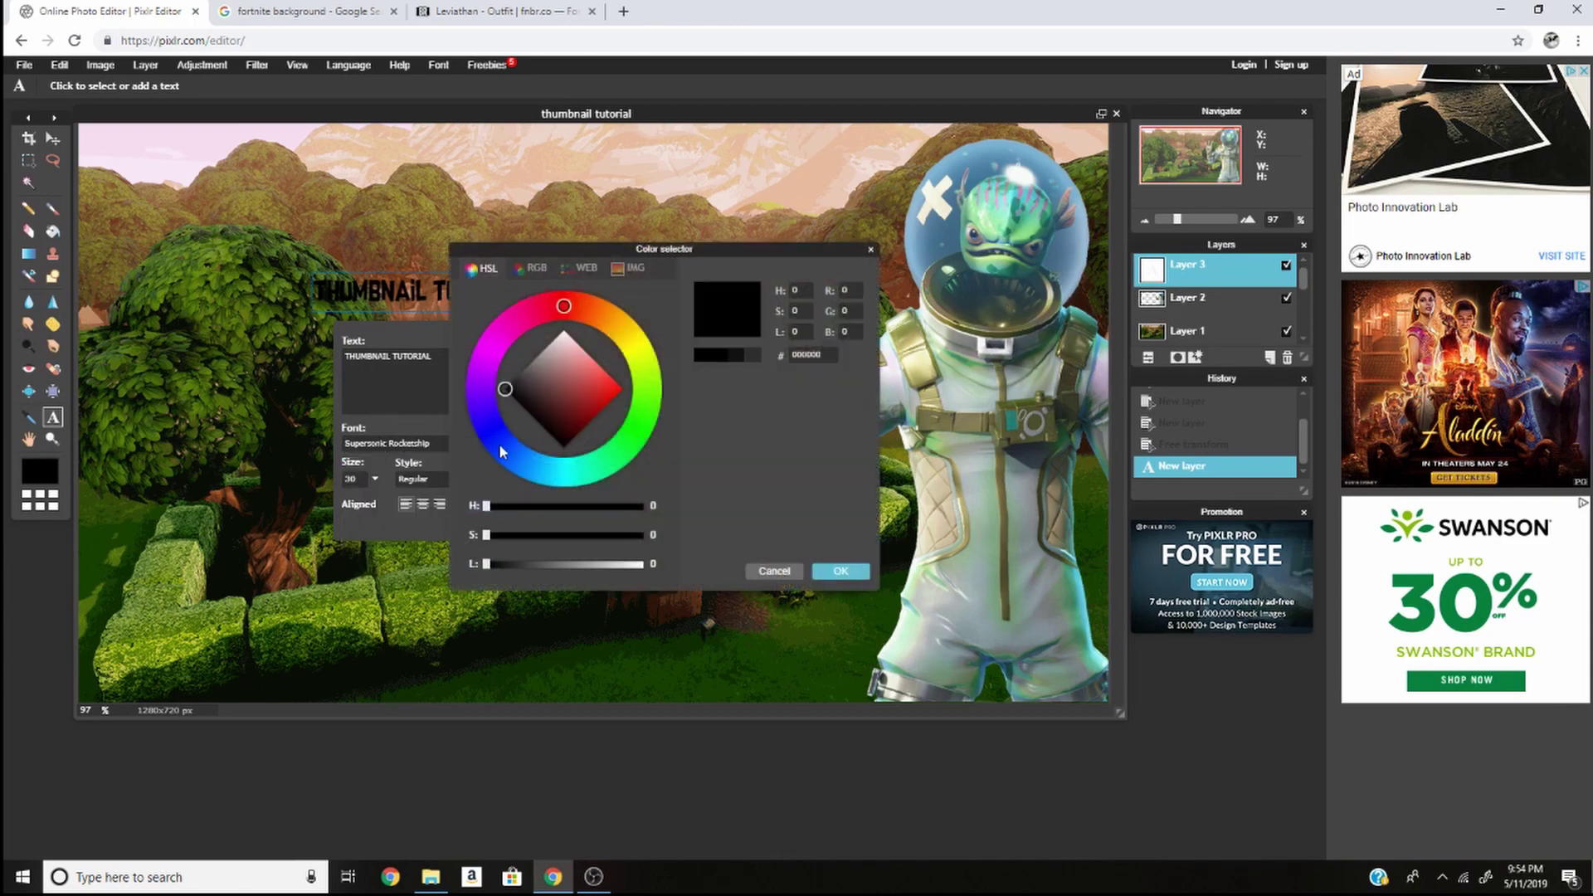
left_click_drag(578, 352, 564, 329)
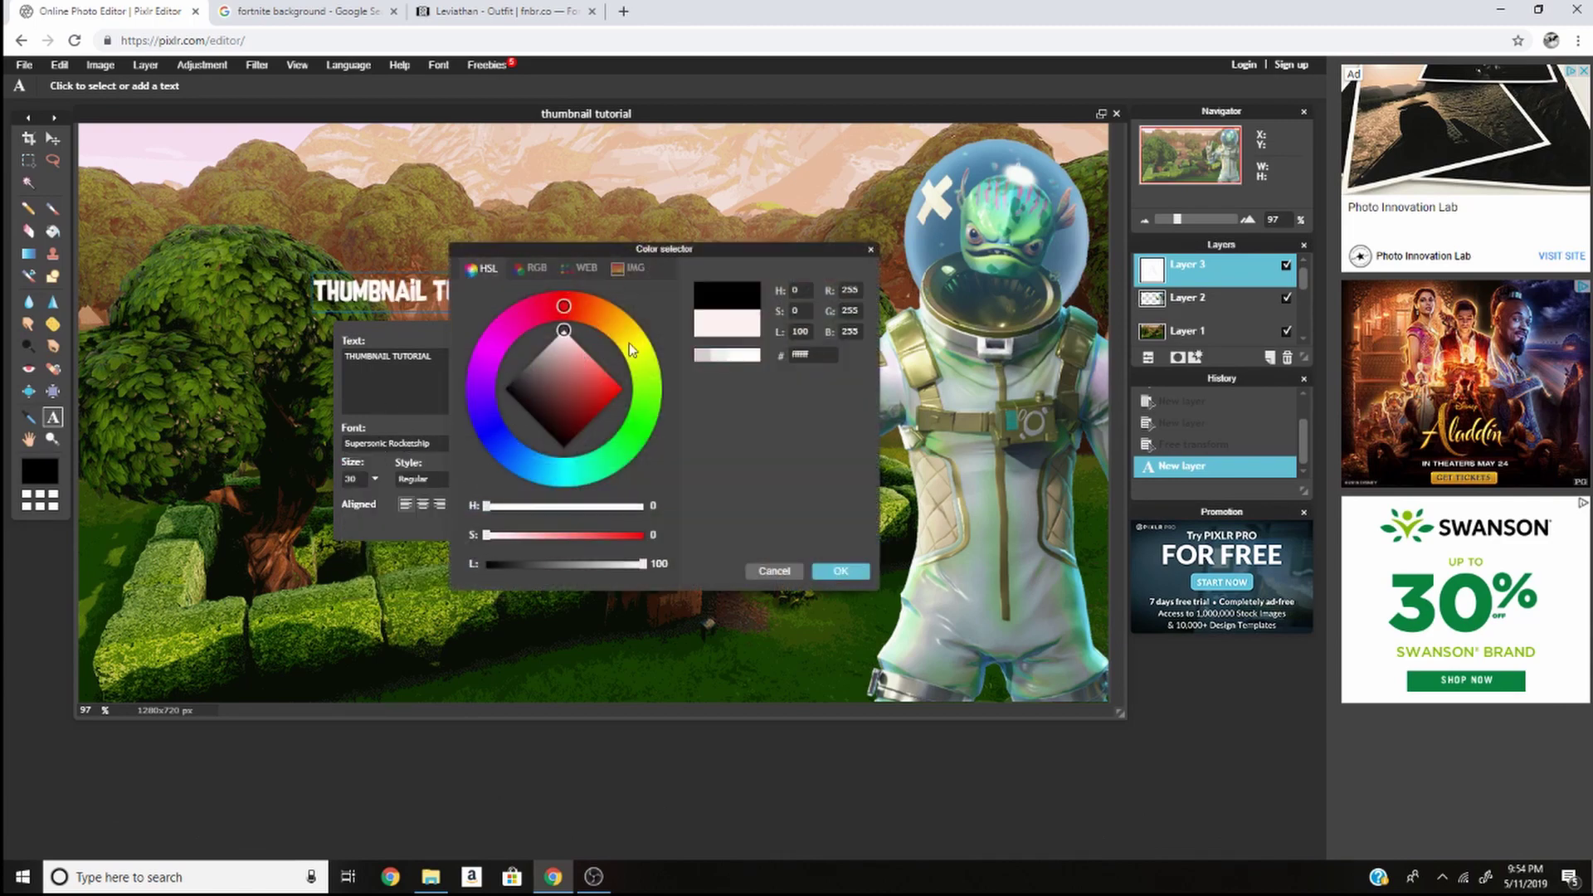
left_click(840, 570)
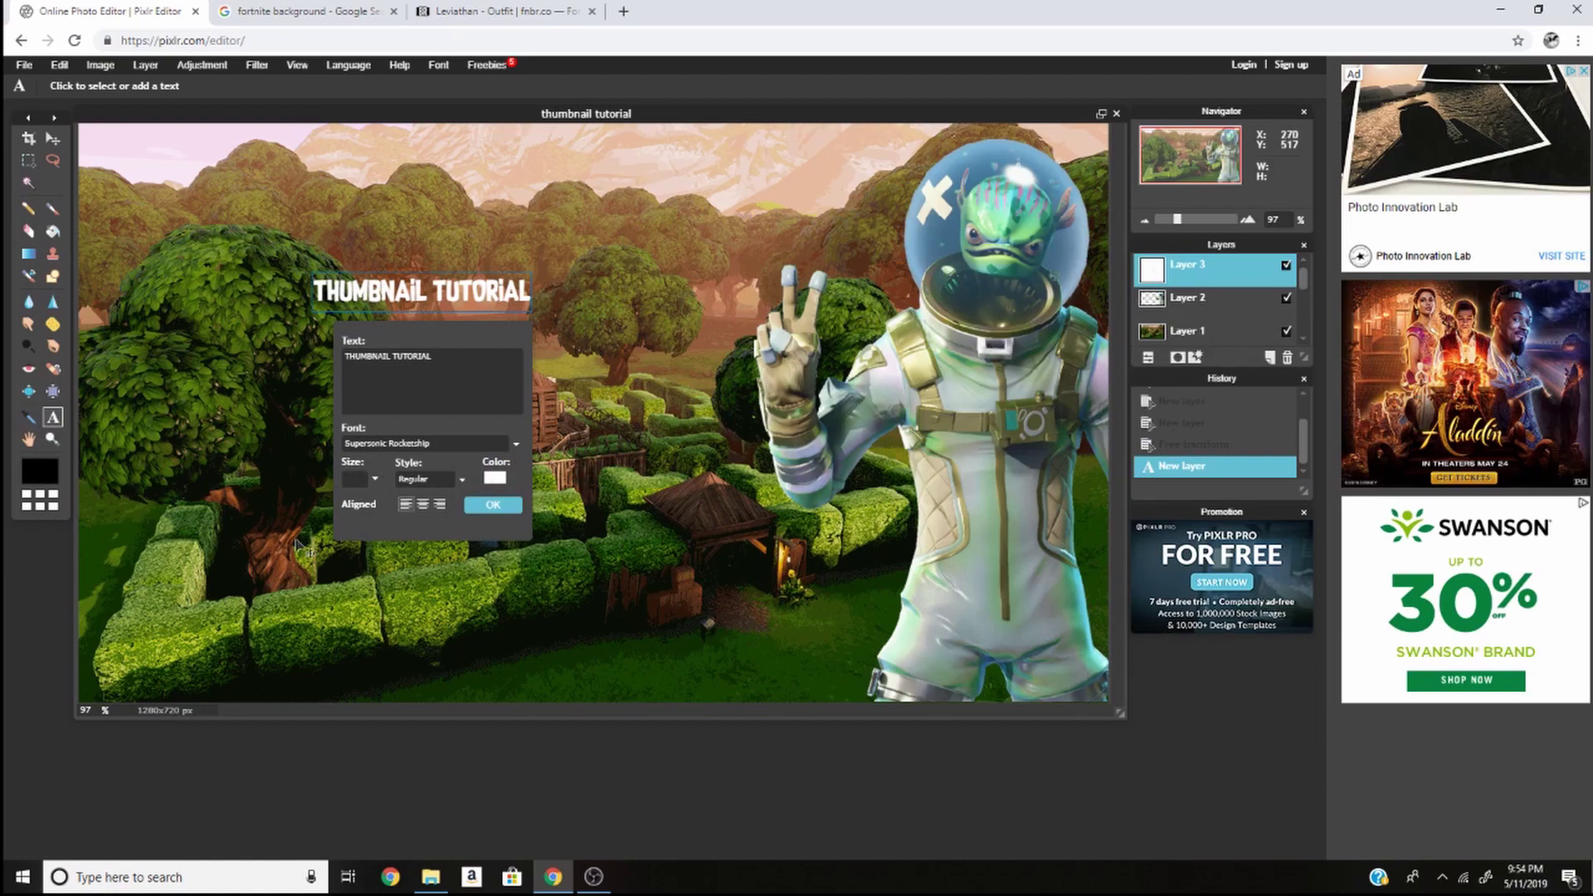
Step: Set the text size to 150, trim the text to 'THUMBNAIL' and commit it
left_click(355, 479)
type("150")
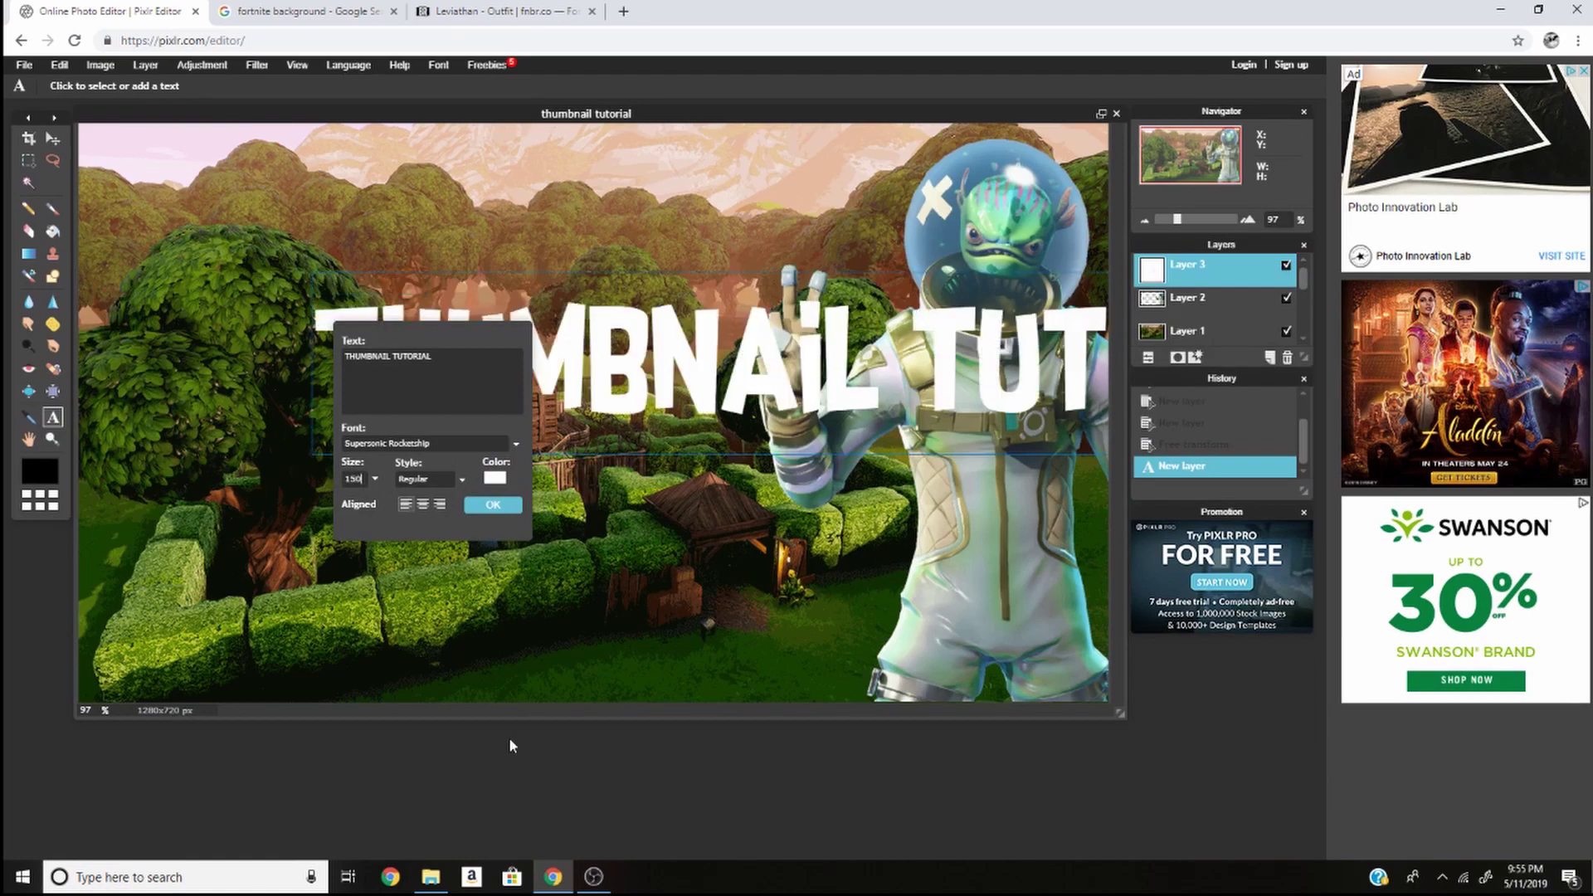
left_click_drag(390, 356, 431, 356)
key("BackSpace")
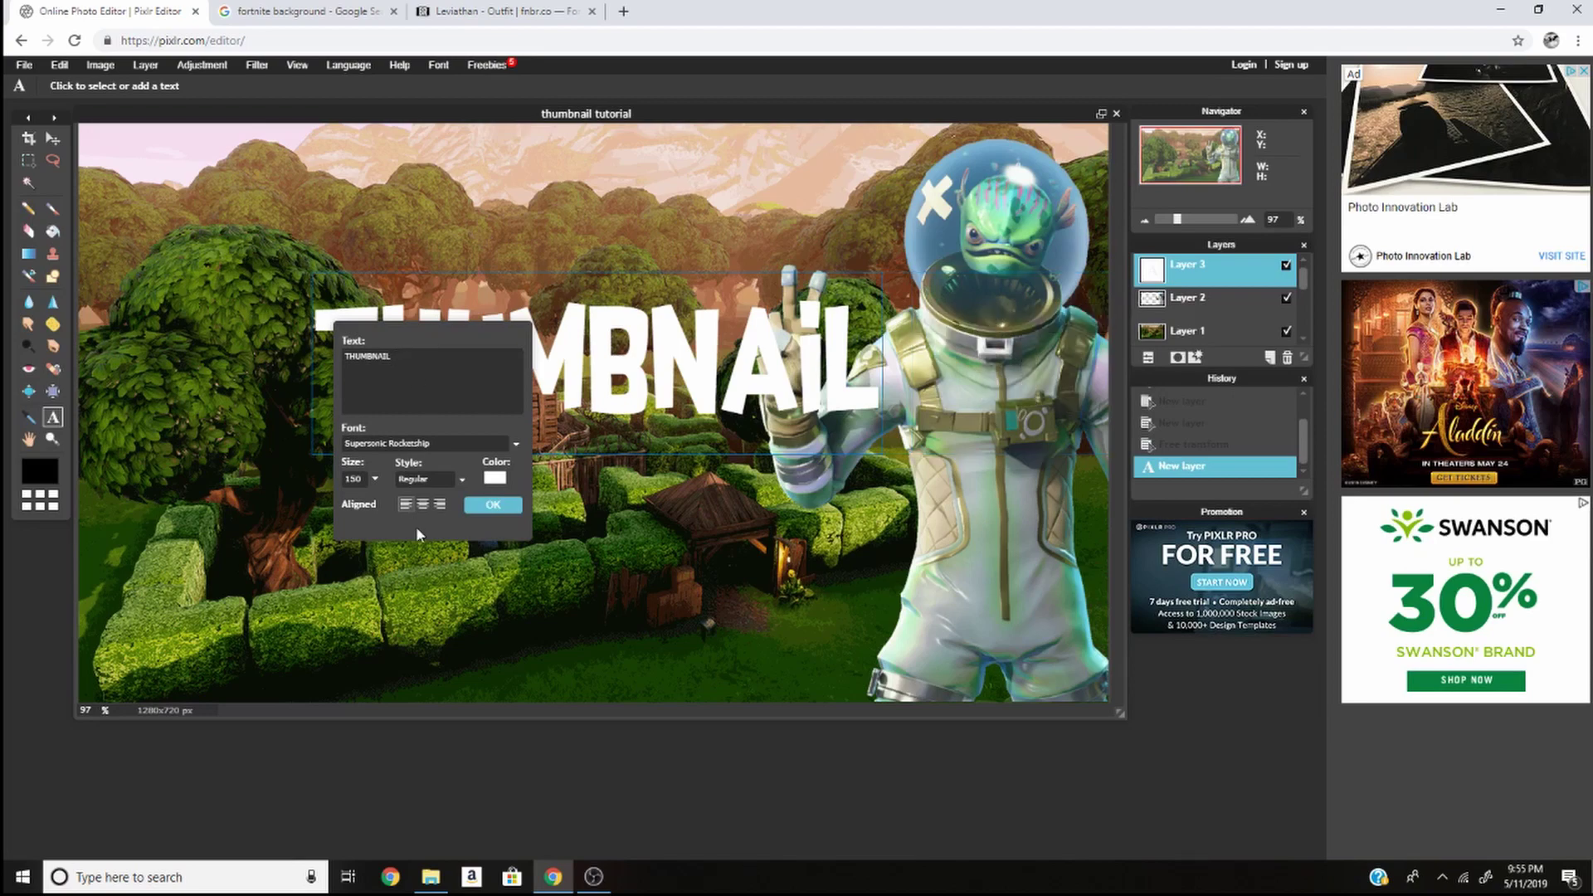
left_click(503, 503)
Step: Move the THUMBNAIL text to the upper left of the image
left_click(58, 139)
left_click_drag(539, 392, 385, 304)
left_click(53, 418)
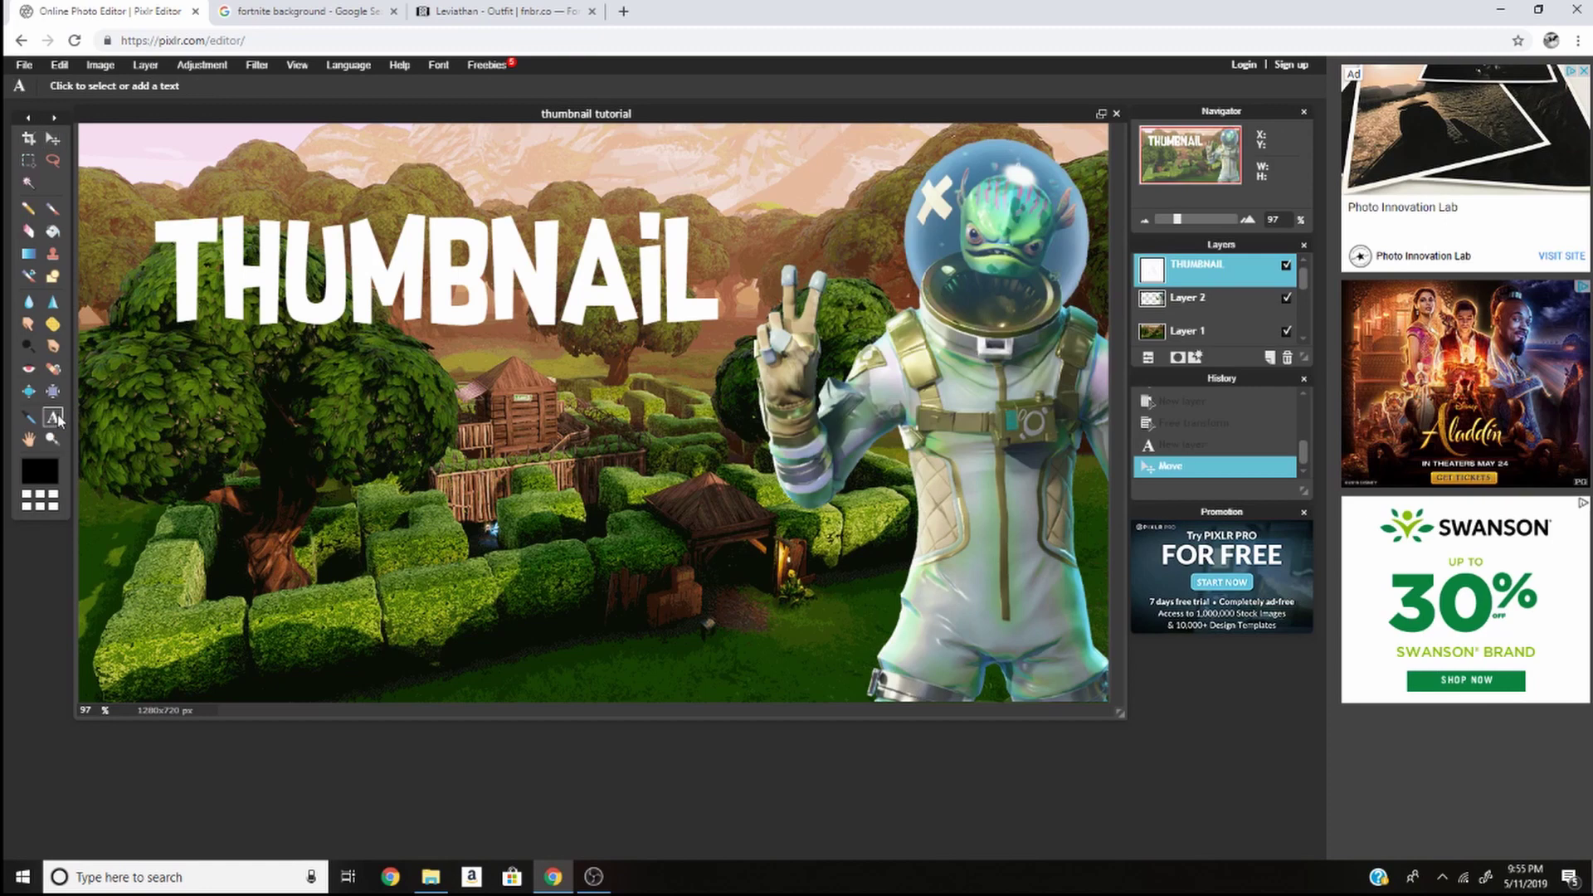
Step: Start a text box below THUMBNAIL in Burbank Big Condensed with white colour
left_click(245, 402)
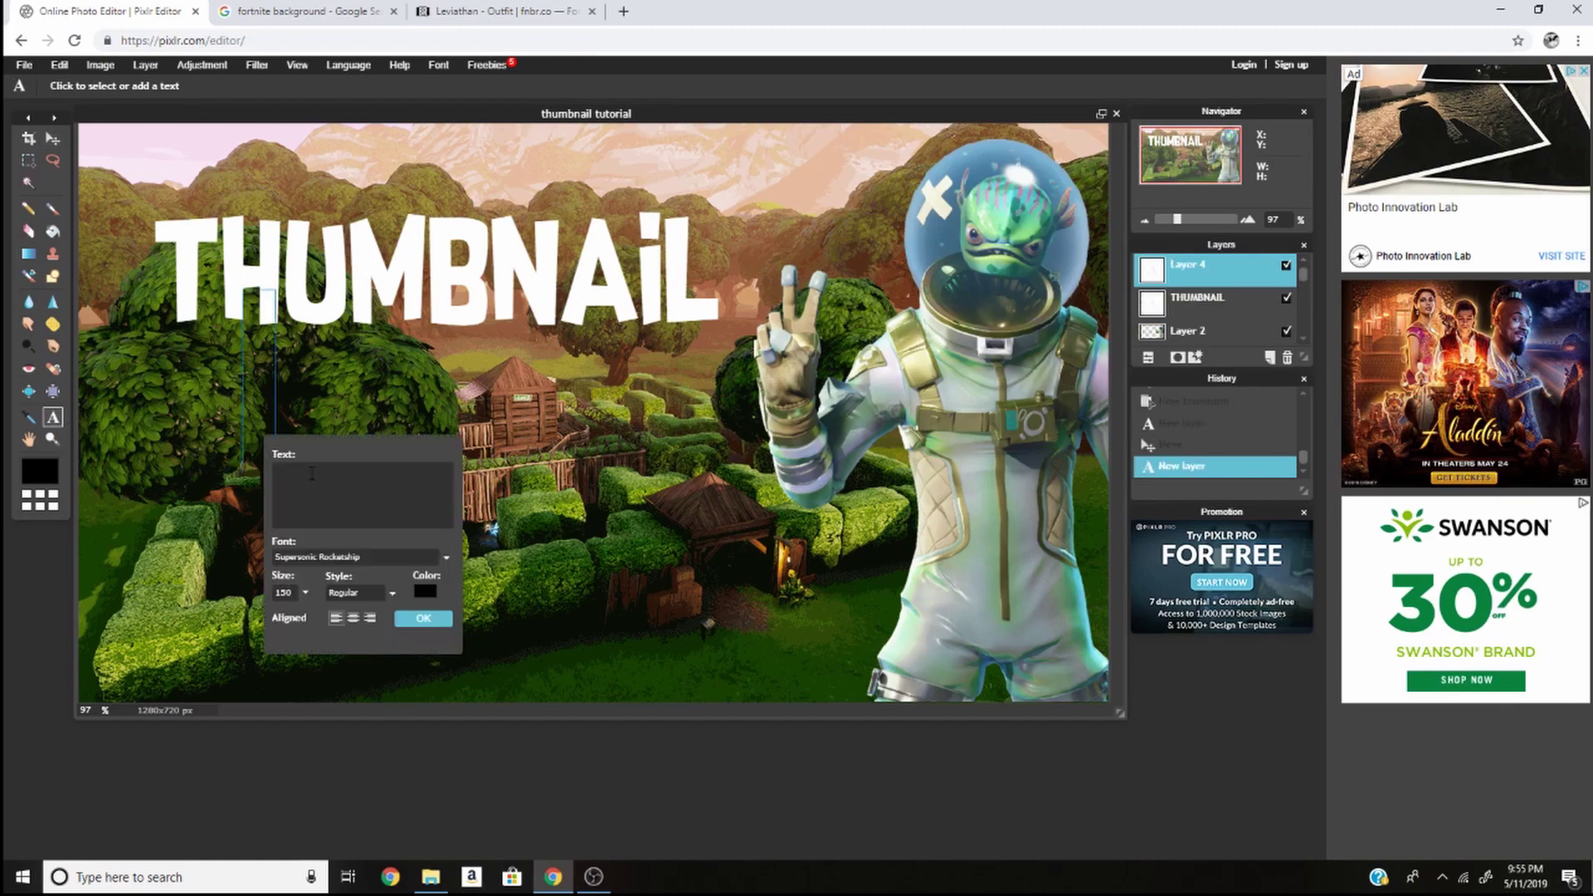
left_click(313, 558)
scroll(332, 622, "up", 10)
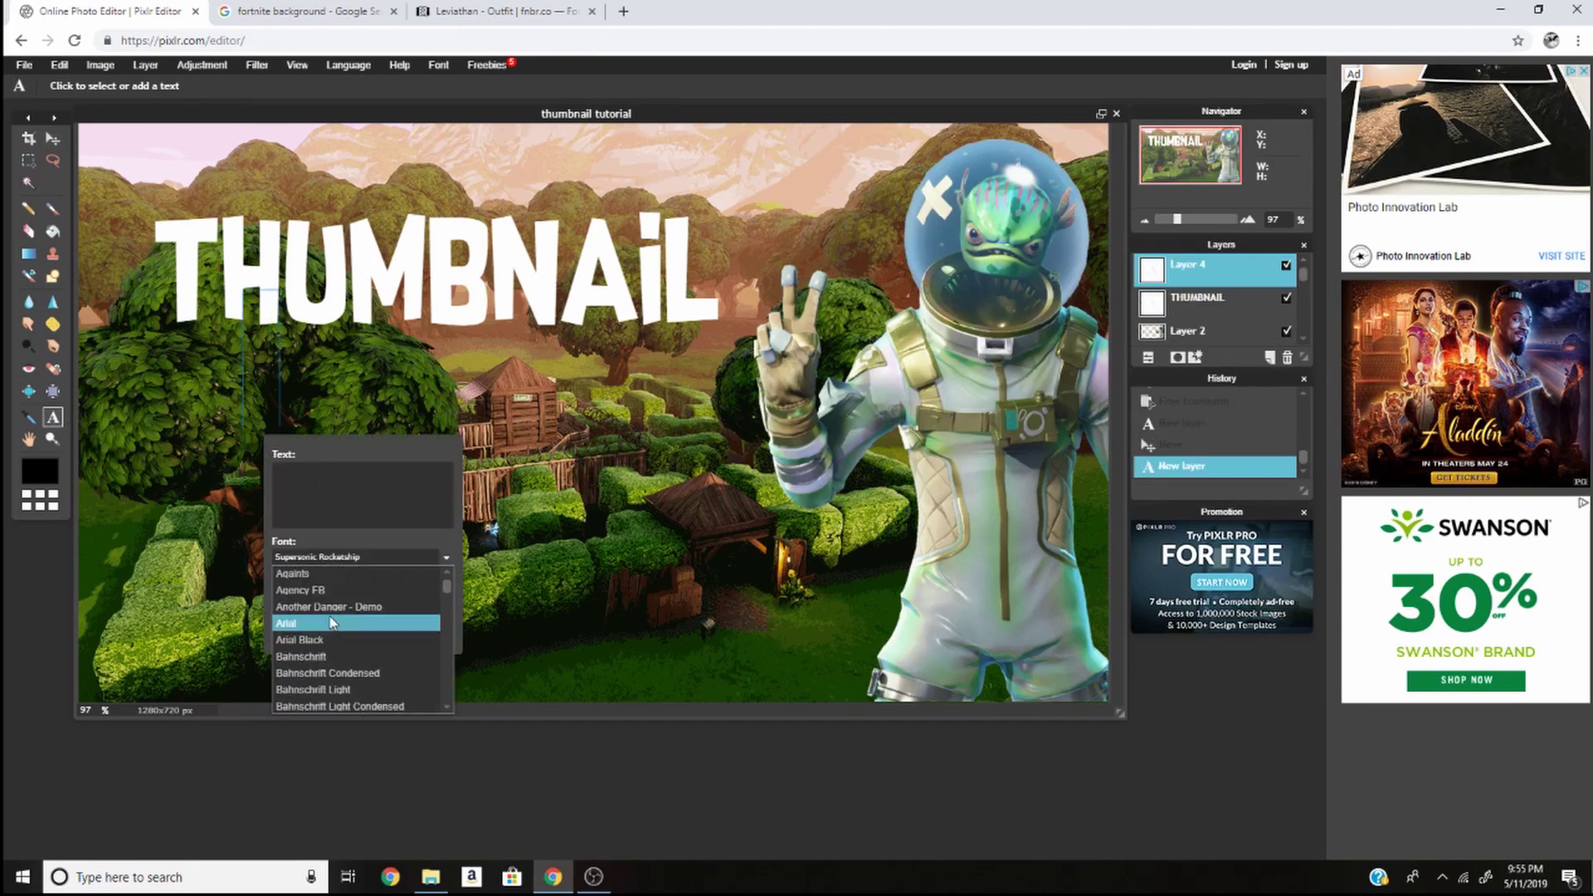
scroll(337, 636, "down", 3)
scroll(344, 657, "down", 3)
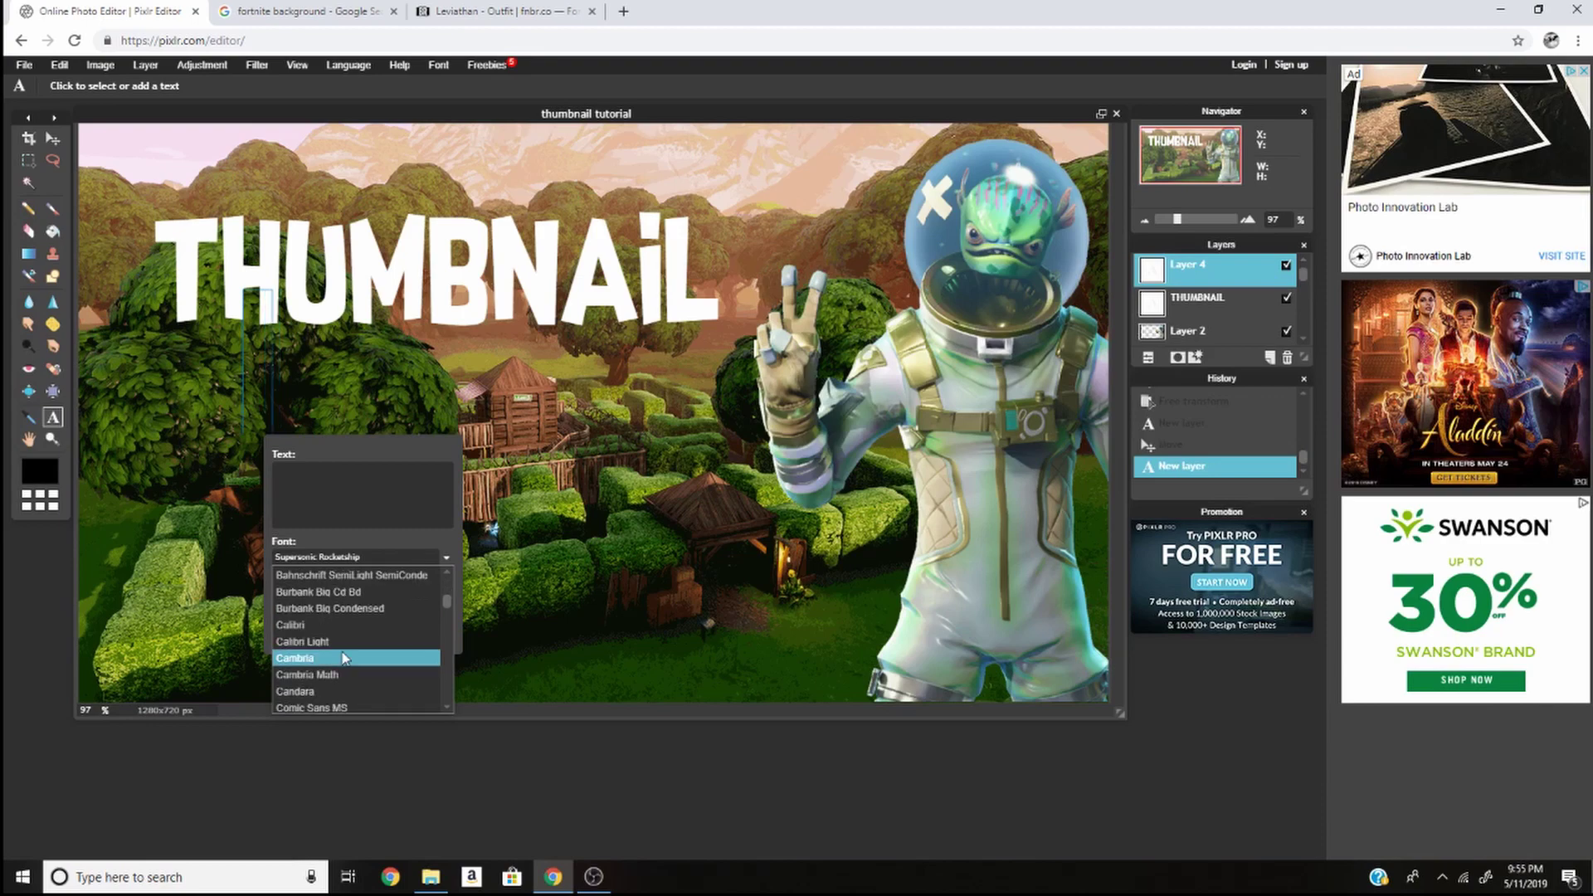
left_click(330, 610)
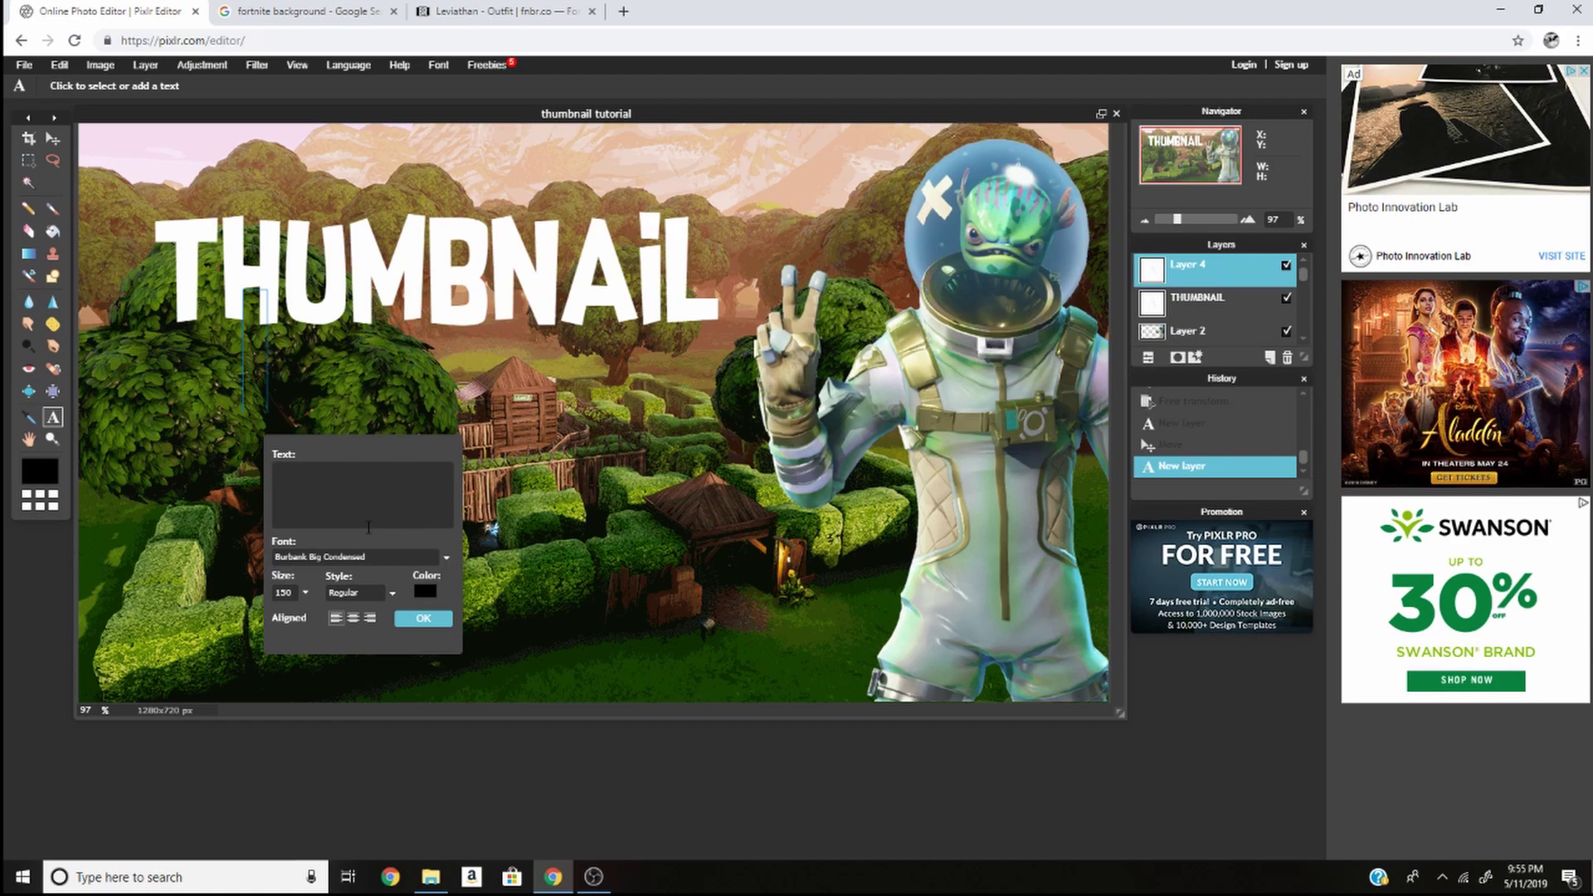
left_click(423, 595)
left_click_drag(535, 397, 564, 330)
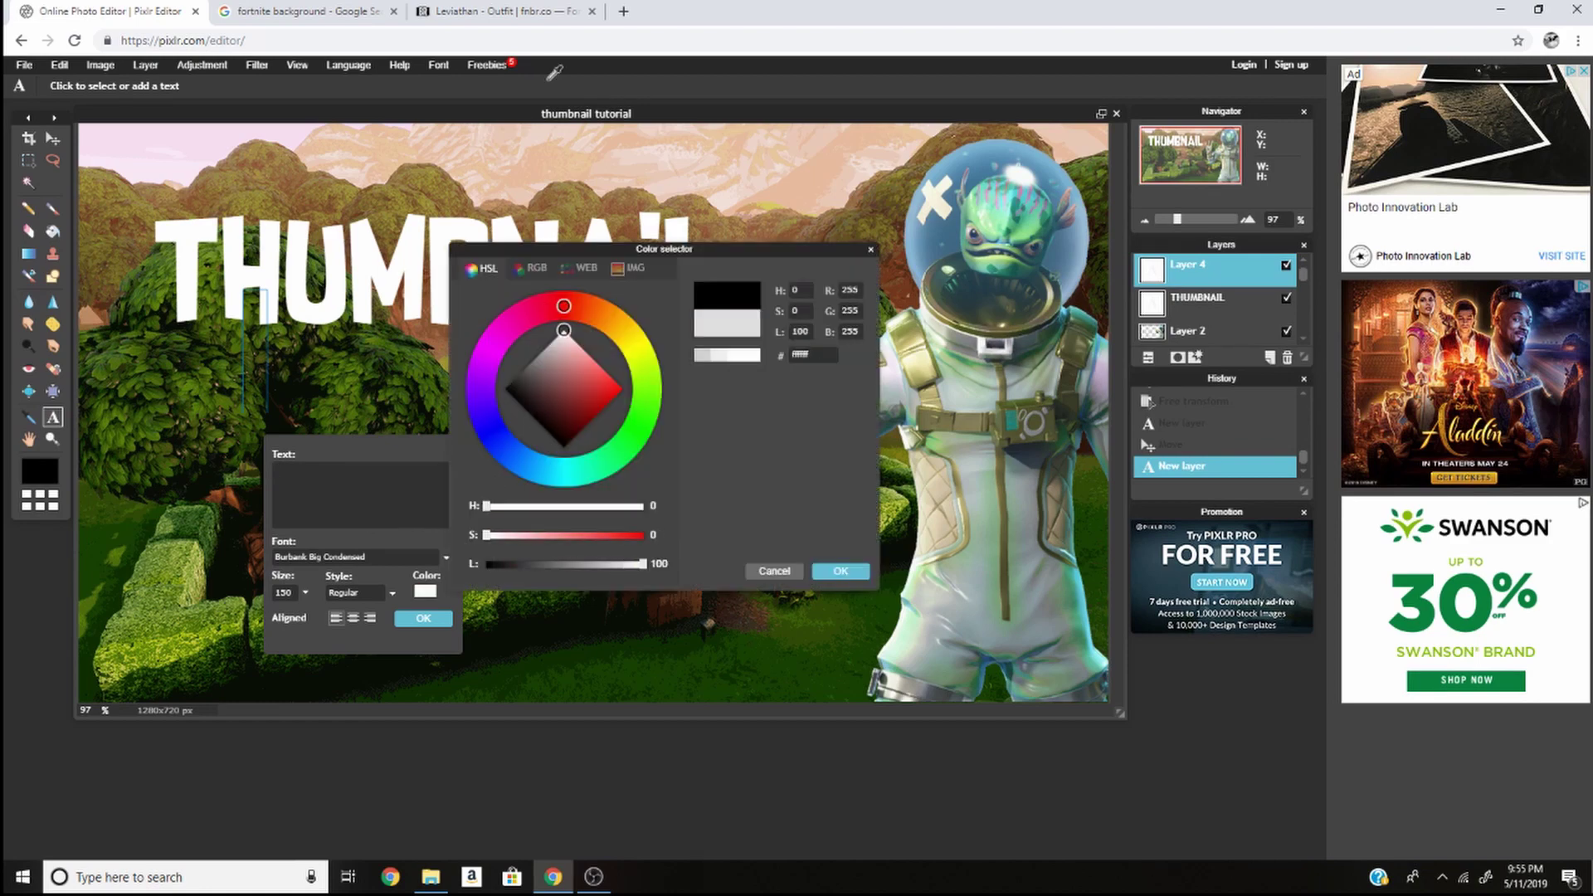
left_click(841, 571)
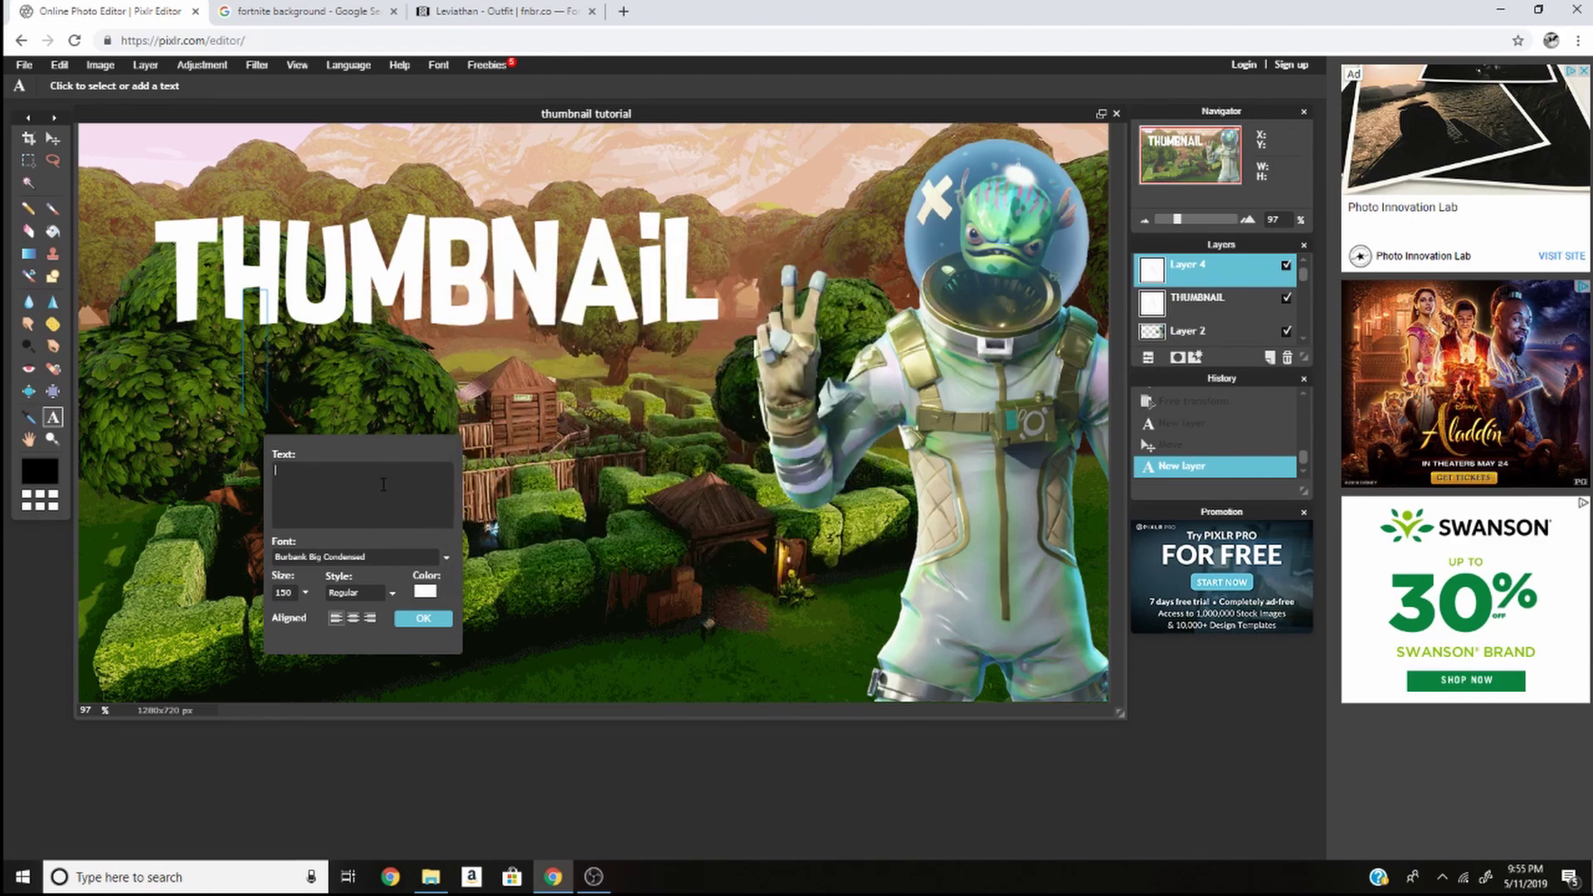
Step: Type 'TUTORIAL' at size 185 and commit the text
type("TUR")
key("BackSpace")
type("TR")
key("BackSpace")
type("O")
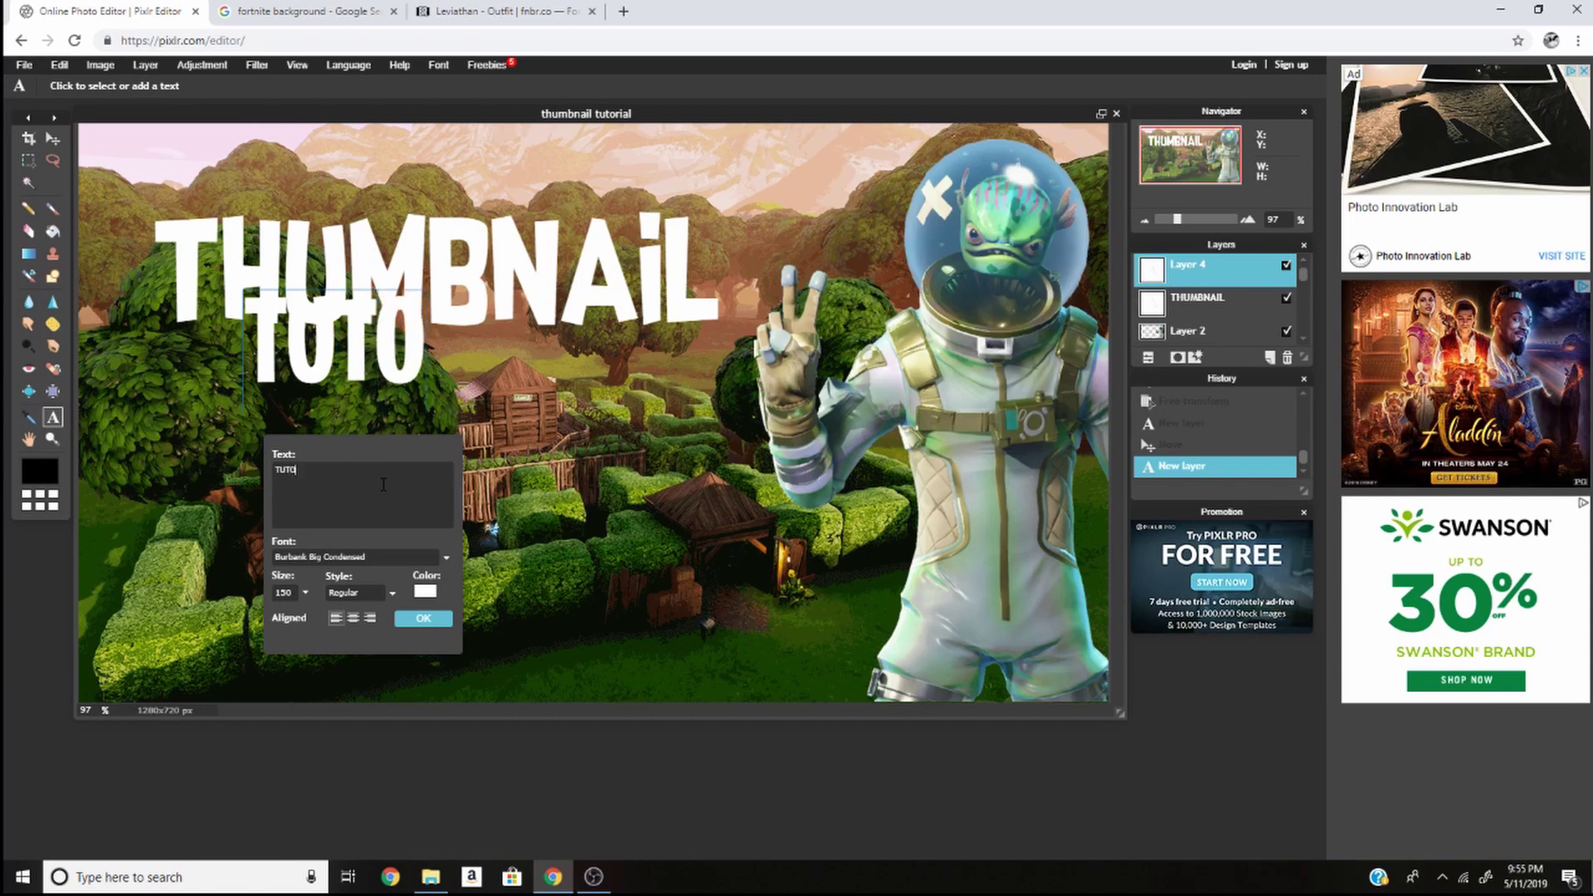
type("RIAL")
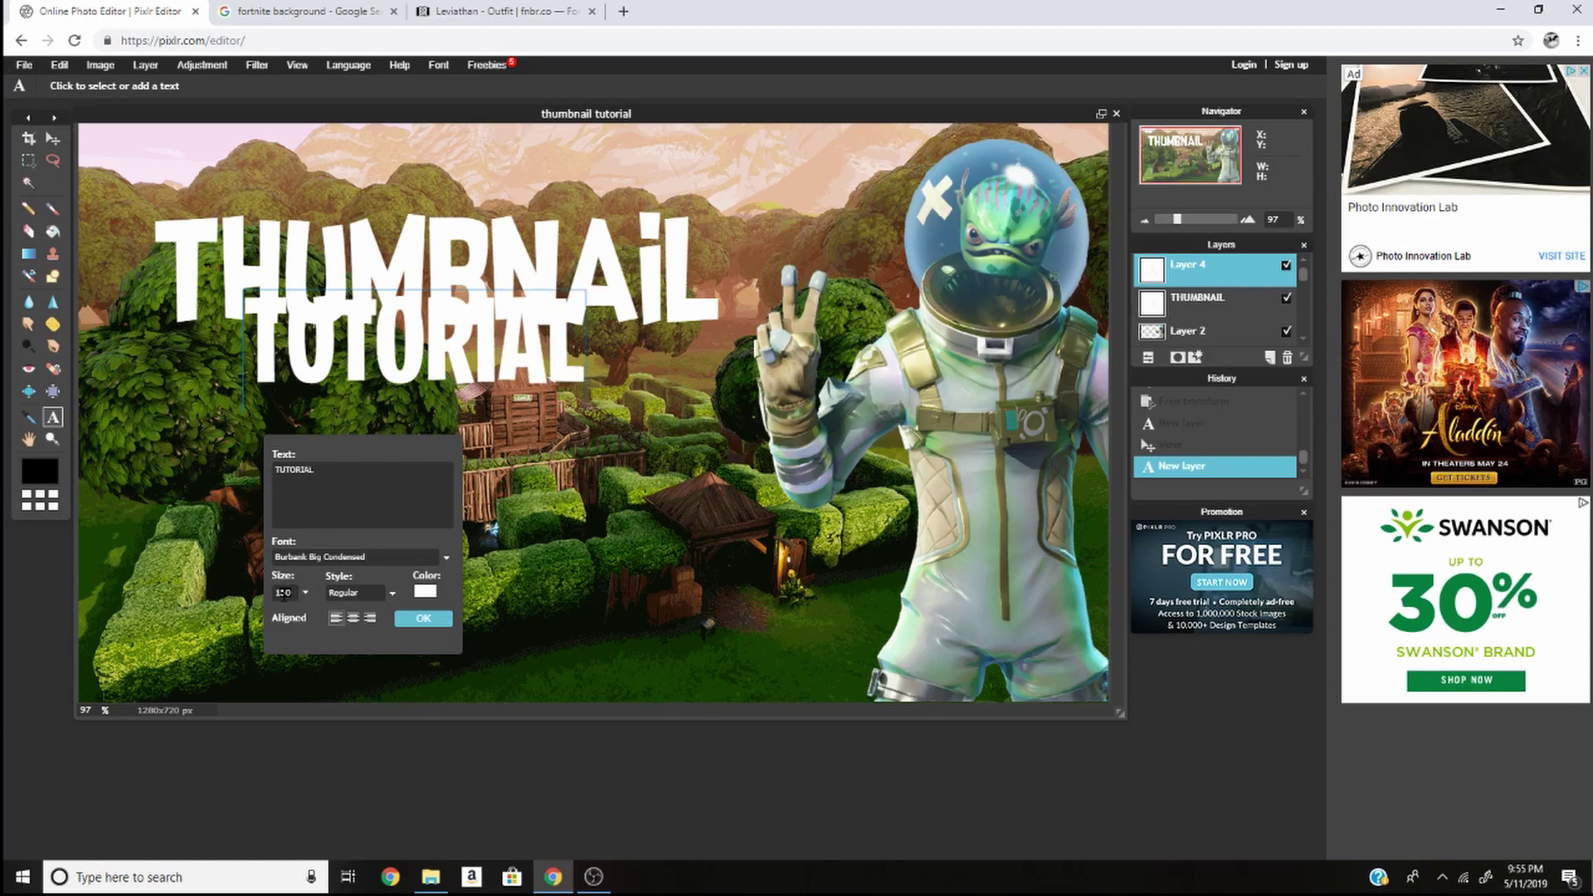
key("BackSpace")
key("BackSpace")
key("BackSpace")
type("185")
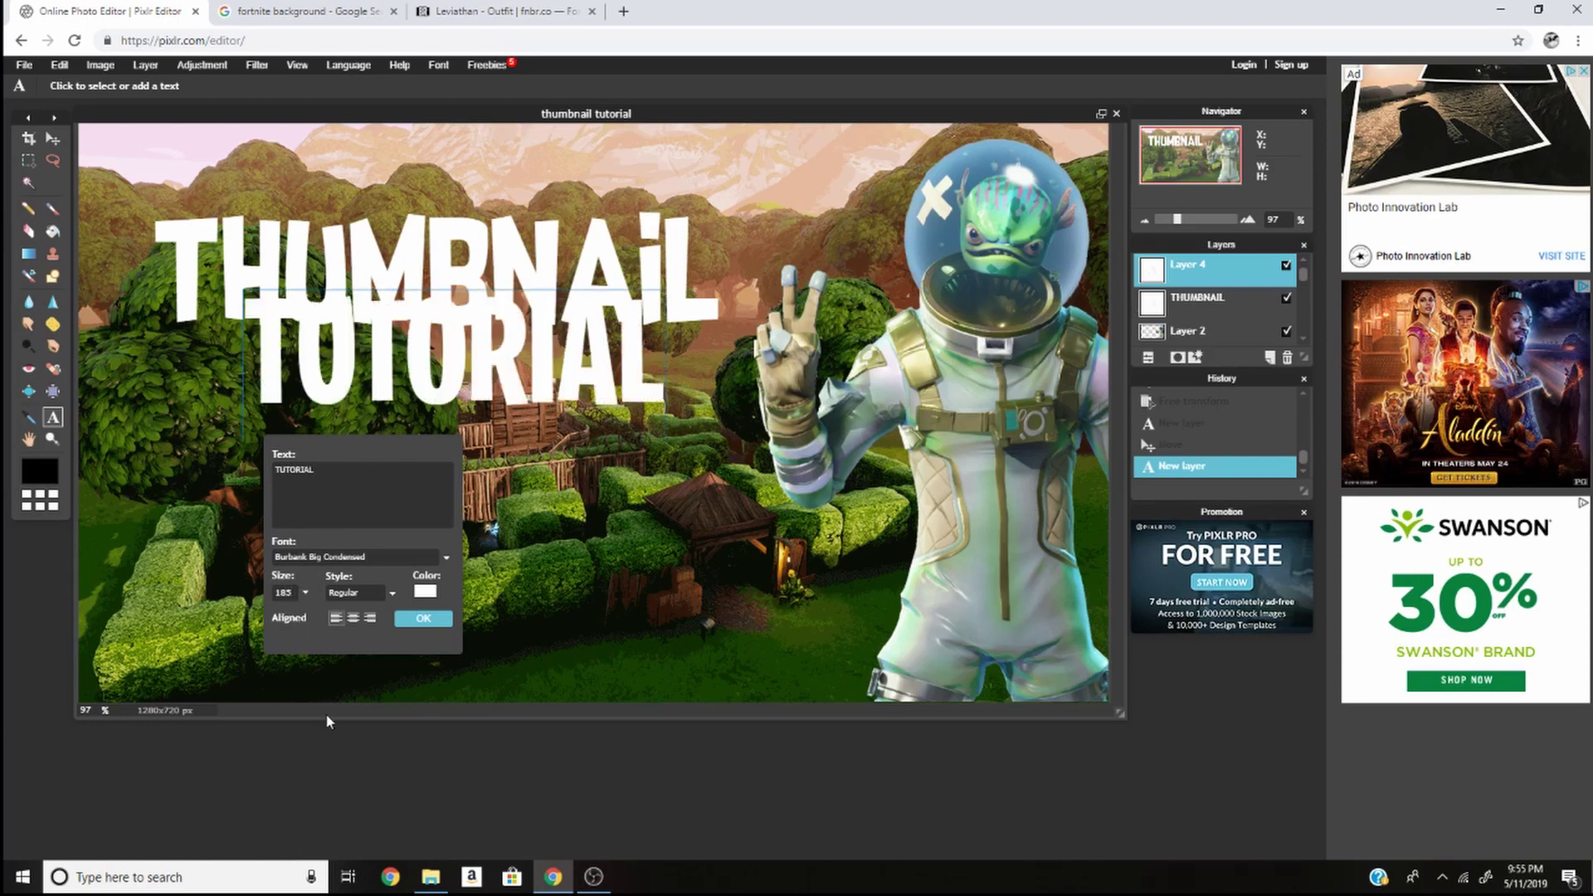
left_click(417, 620)
left_click(52, 138)
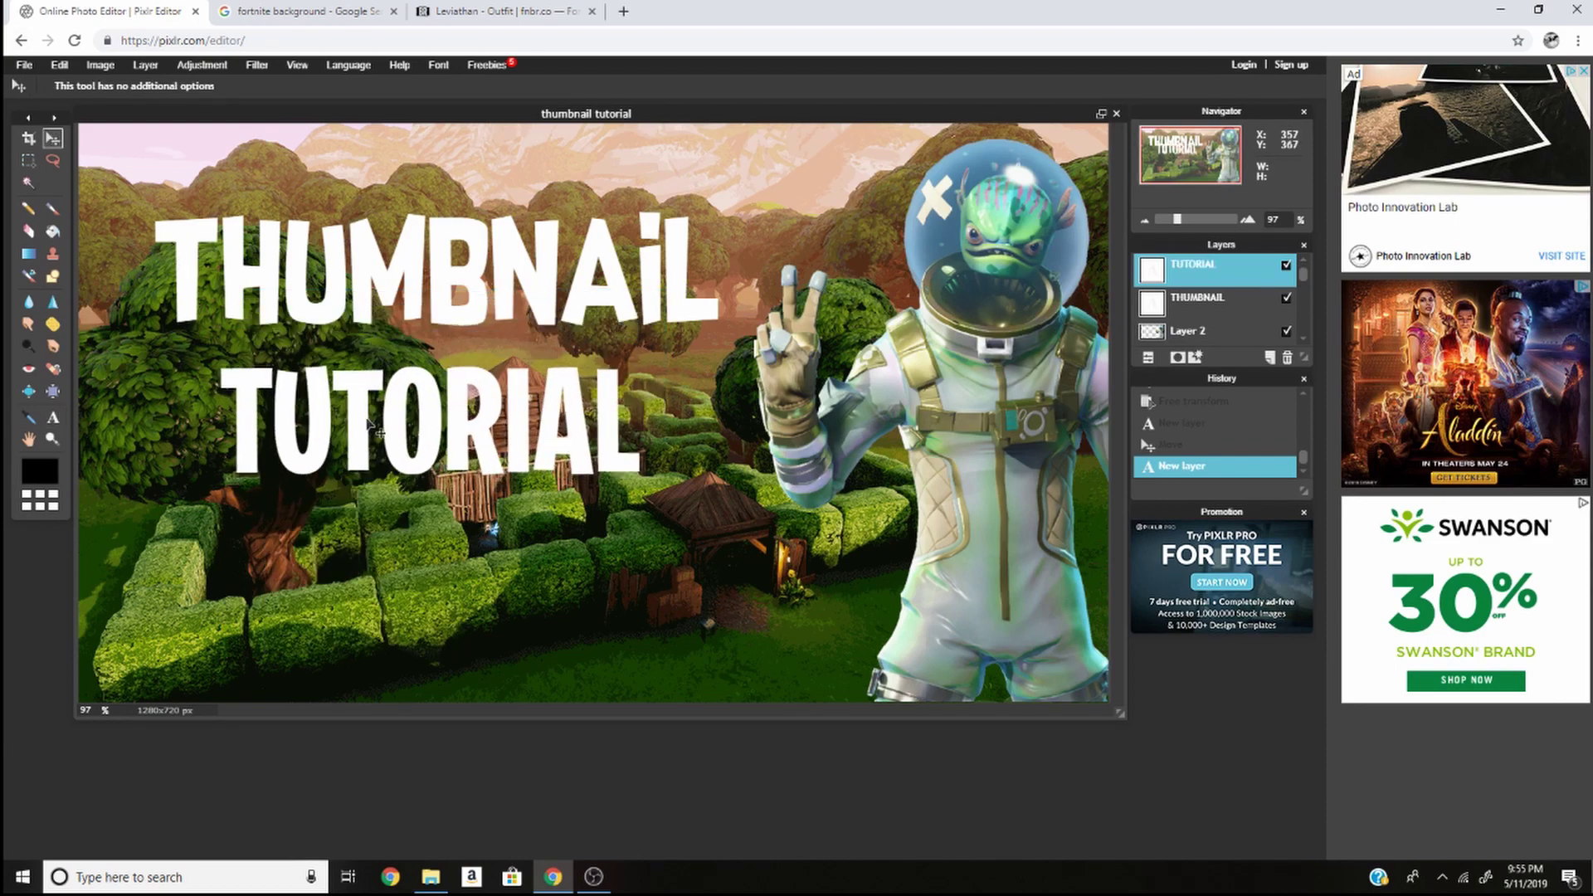